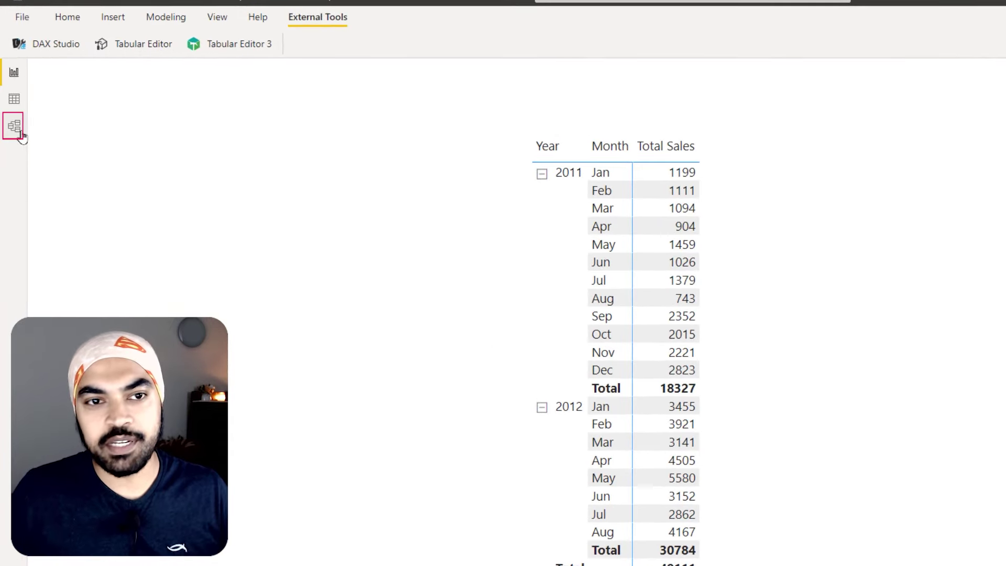
Step: Open the model diagram to examine the tables and their relationships
left_click(21, 132)
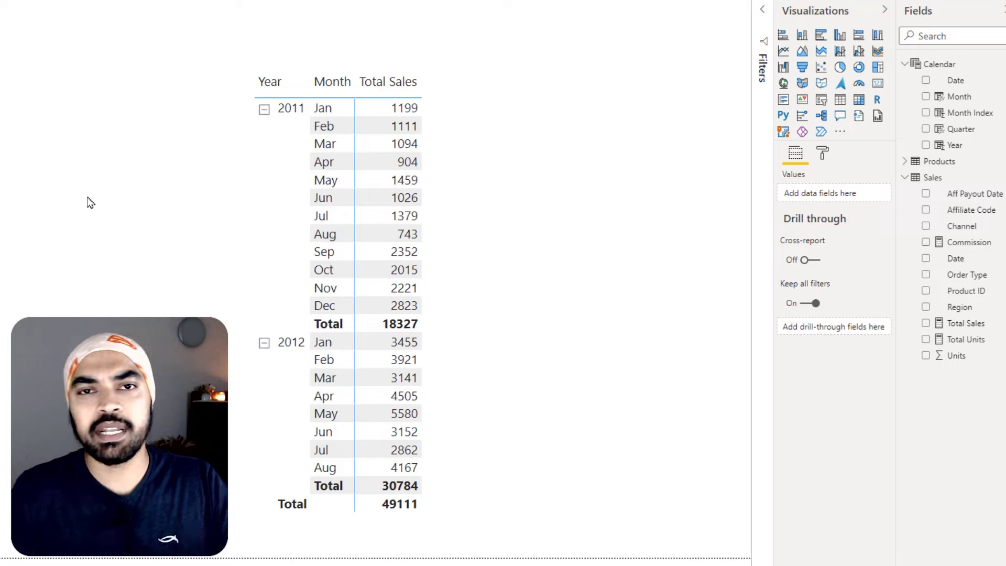
Step: Create a new measure named Sales YTD in the Sales table
left_click(435, 177)
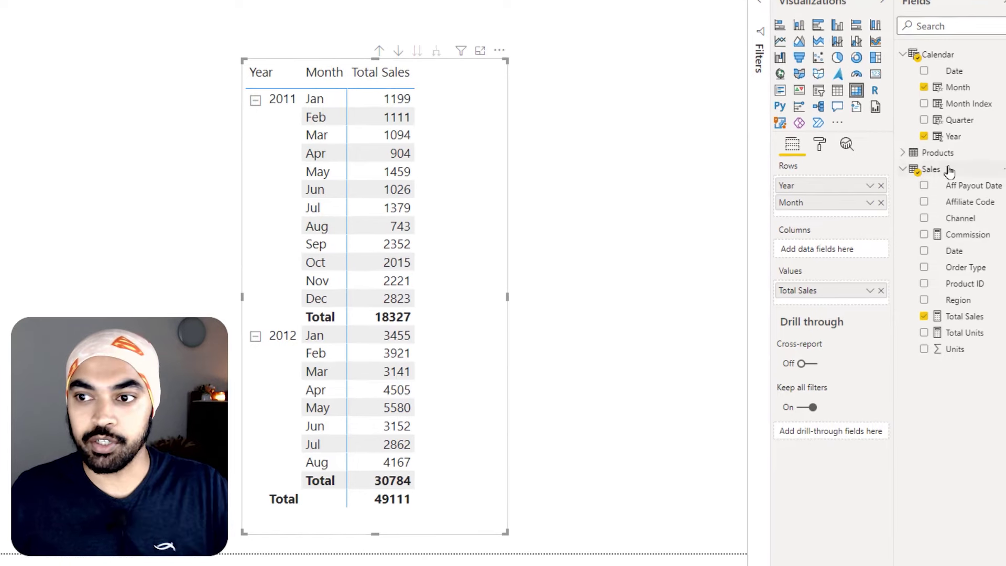
right_click(944, 178)
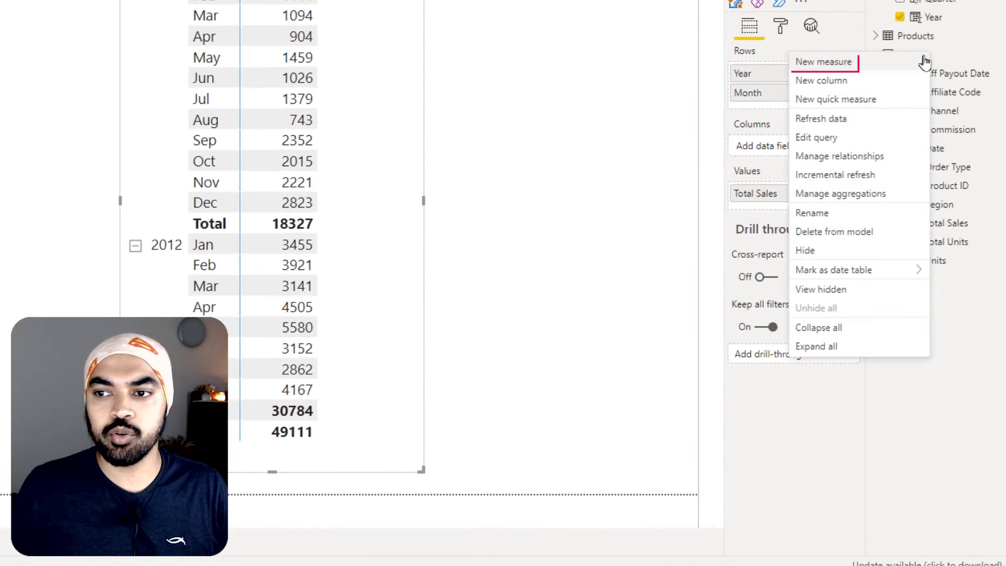
left_click(925, 62)
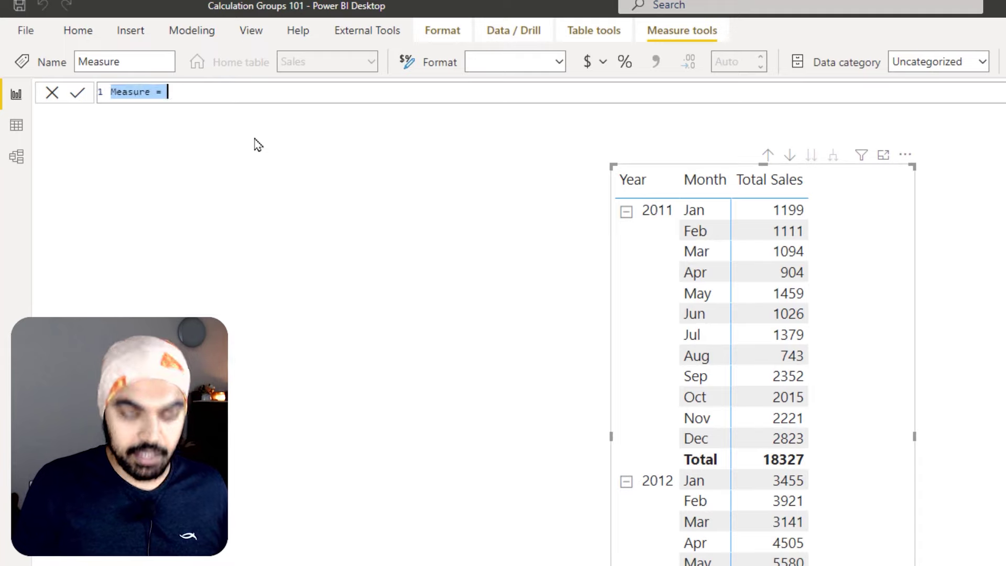
type("Sales YTD =")
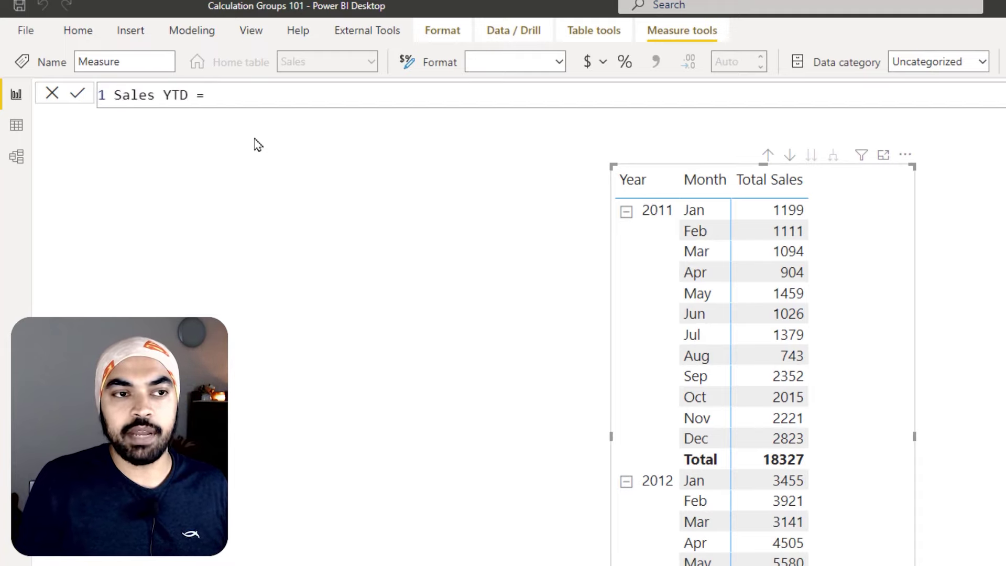
key("shift+Return")
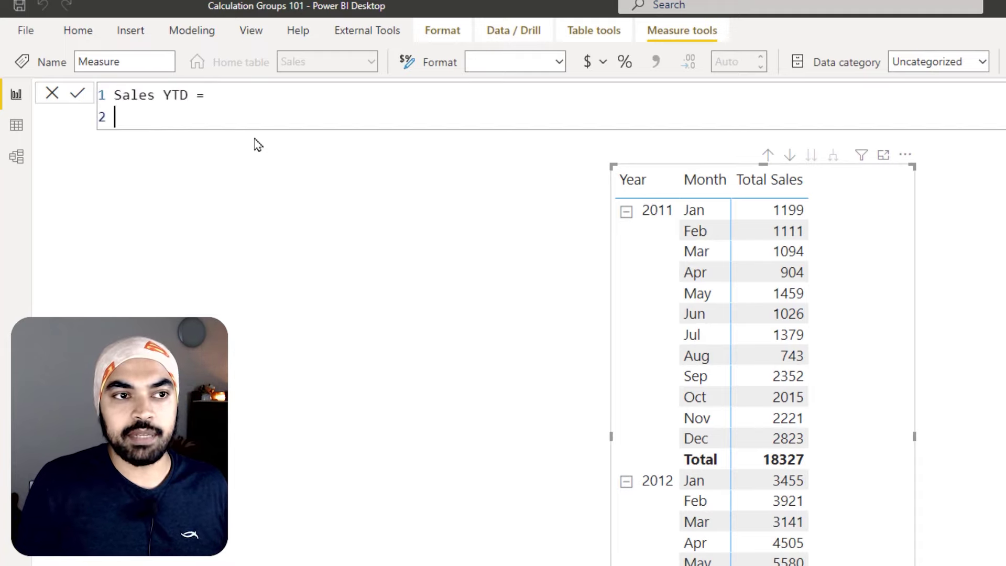
Step: Begin the Sales YTD formula with the TOTALYTD function, using [Total Sales] as its expression
type("tot")
key("Down")
key("Down")
key("Down")
key("Down")
key("Tab")
key("shift+Return")
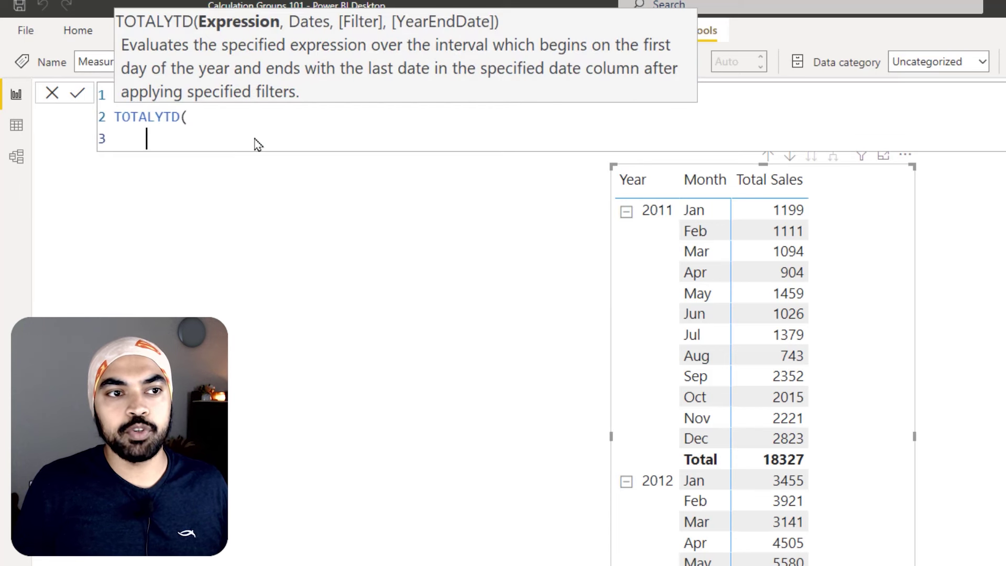
type("tot")
key("Tab")
type(",")
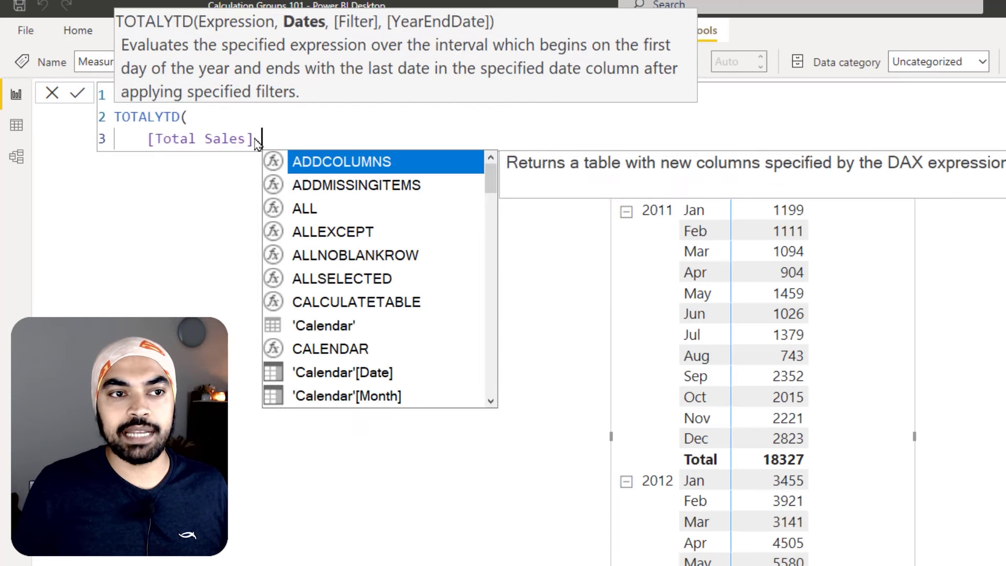
Step: Set 'Calendar'[Date] as the dates argument, close the TOTALYTD function and commit the Sales YTD measure
key("shift+Return")
type("cal")
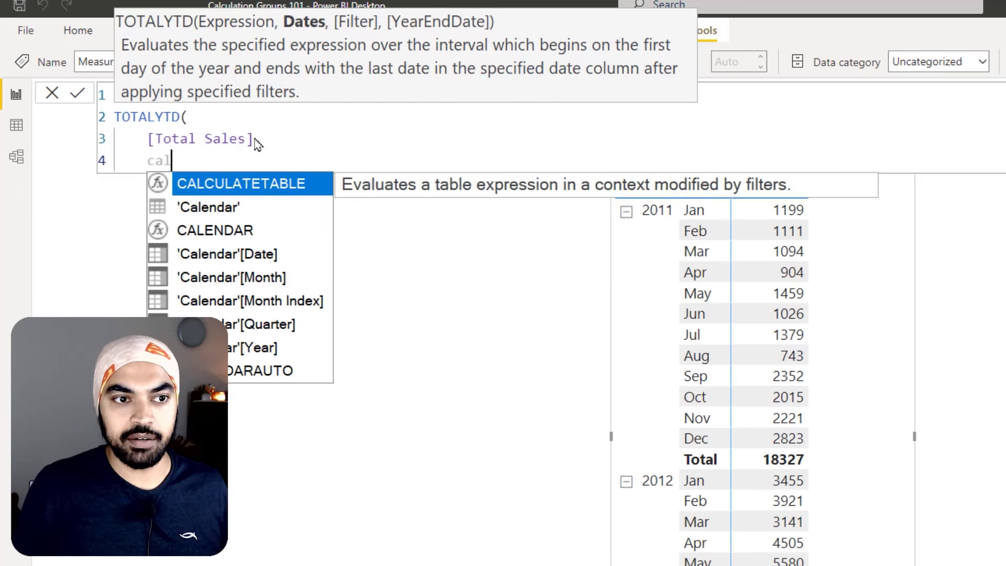
key("Down")
key("Down")
key("Down")
key("Tab")
key("shift+Return")
type(")")
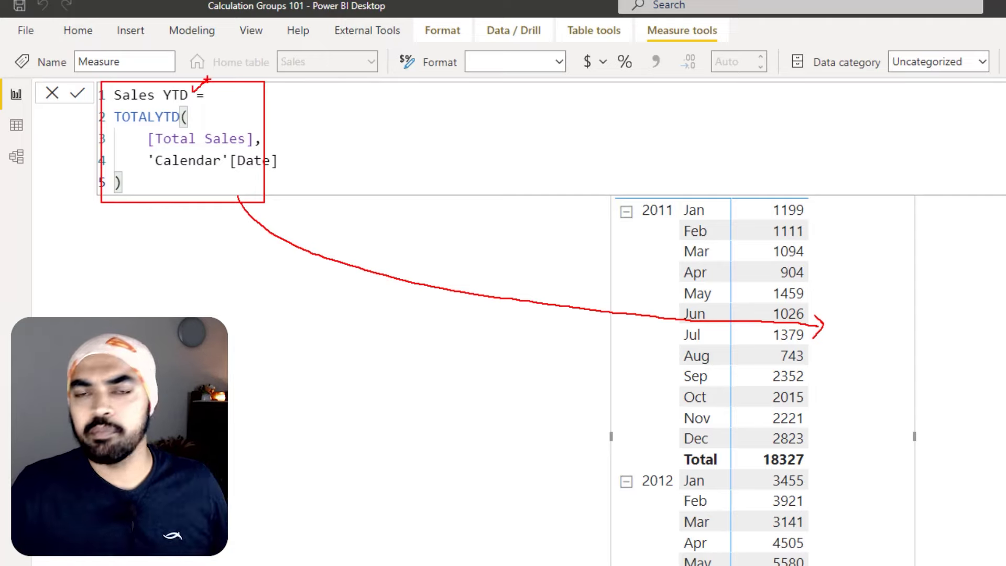
key("Escape")
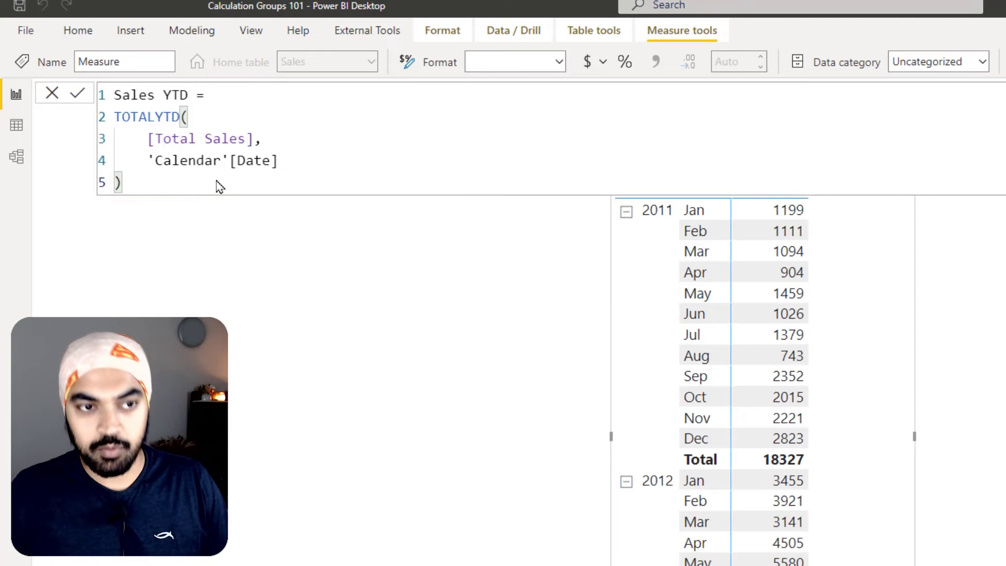
key("Return")
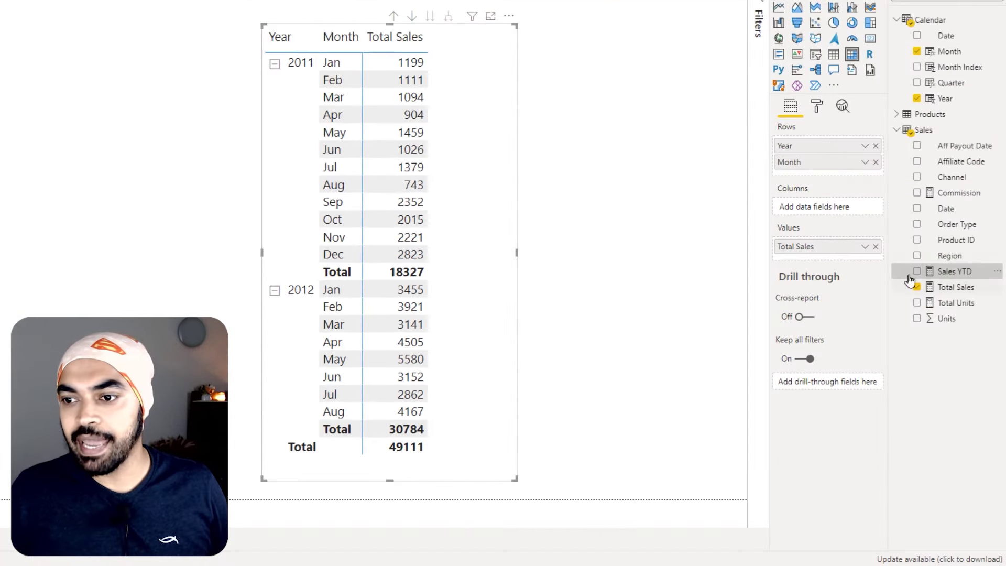
Step: Replace Total Sales with the Commission measure in the matrix values
left_click_drag(938, 193, 461, 168)
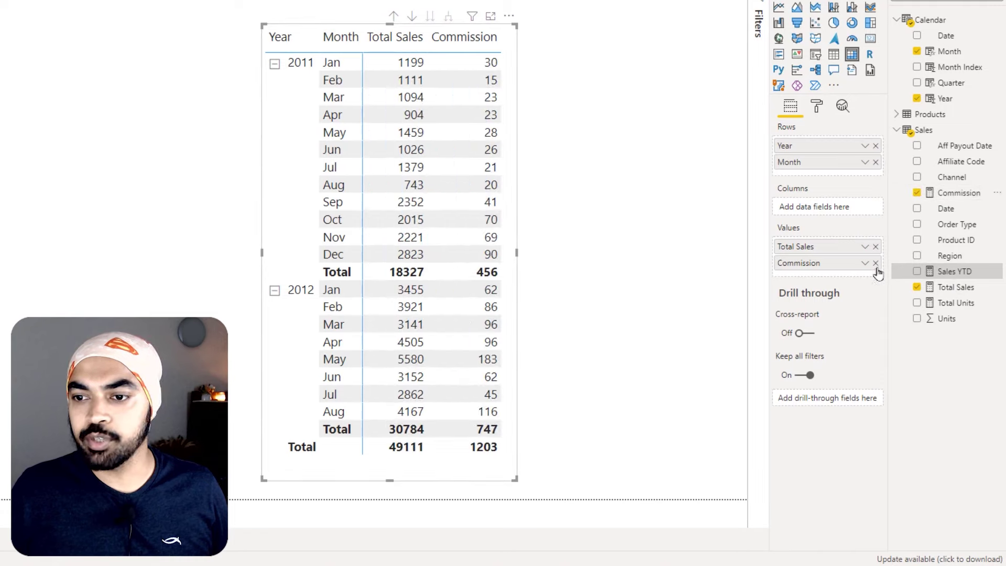
left_click(876, 247)
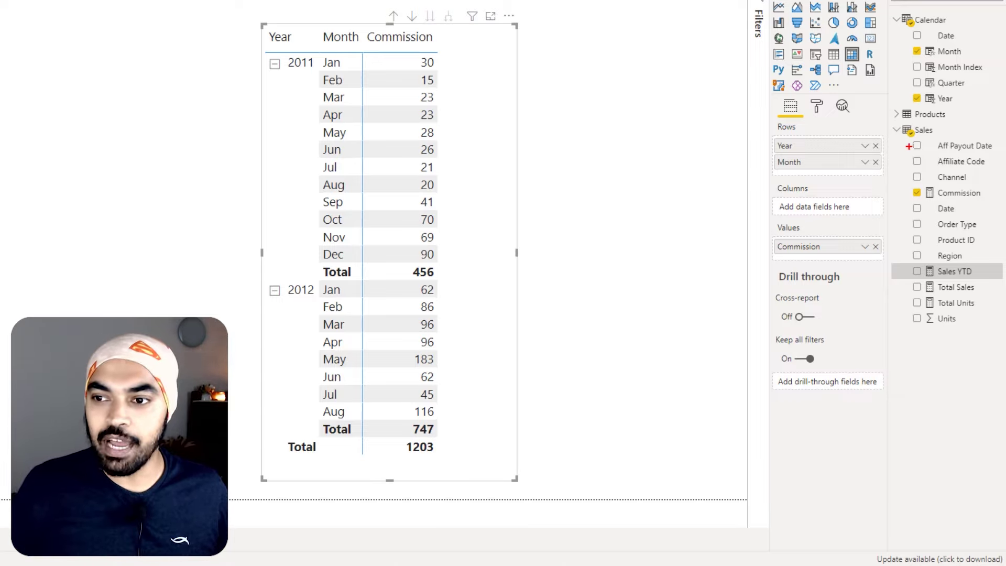
mouse_move(910, 122)
left_mouse_down()
mouse_move(938, 179)
mouse_move(990, 381)
left_mouse_up()
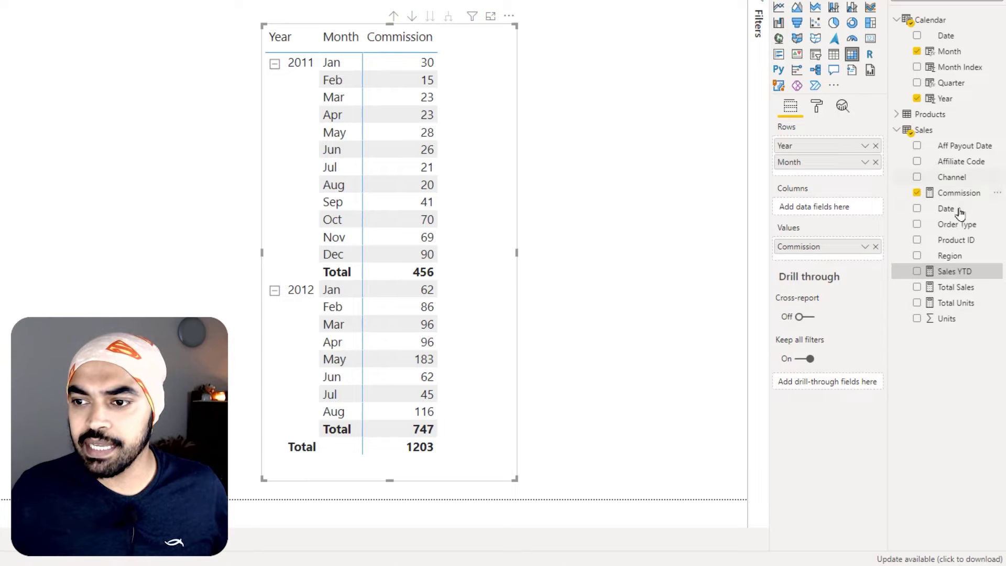
Step: Examine the DAX formulas of the Total Sales and Sales YTD measures, focusing on the [Total Sales] reference
left_click(957, 288)
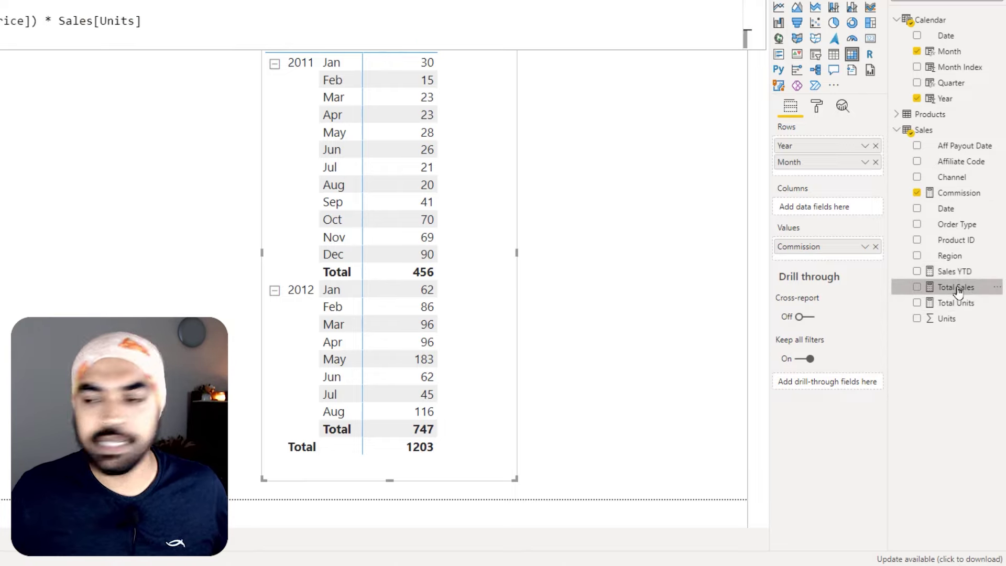
left_click(955, 271)
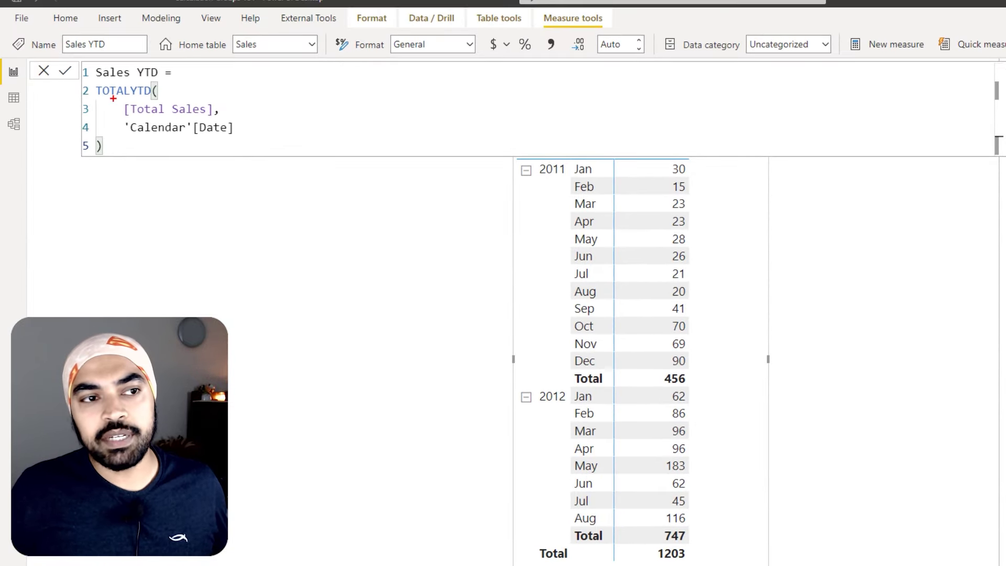
left_click_drag(112, 99, 216, 118)
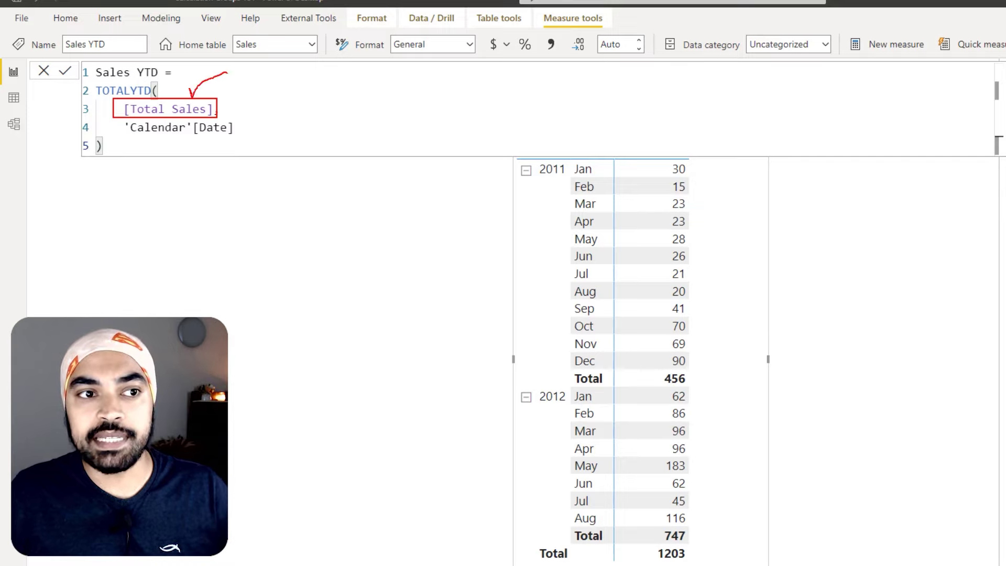
left_click_drag(192, 101, 204, 89)
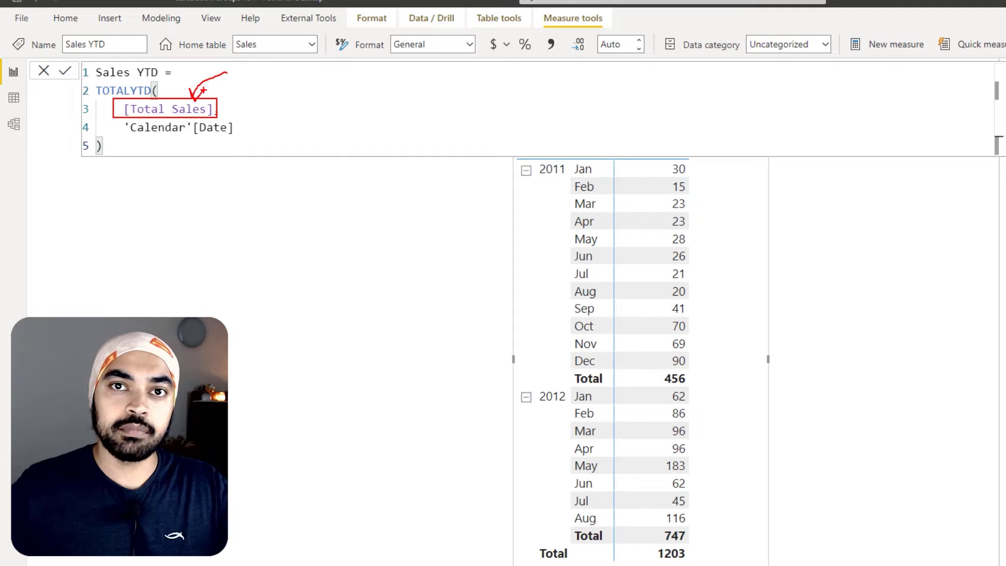
mouse_move(227, 110)
left_mouse_down()
mouse_move(499, 213)
mouse_move(635, 240)
left_mouse_up()
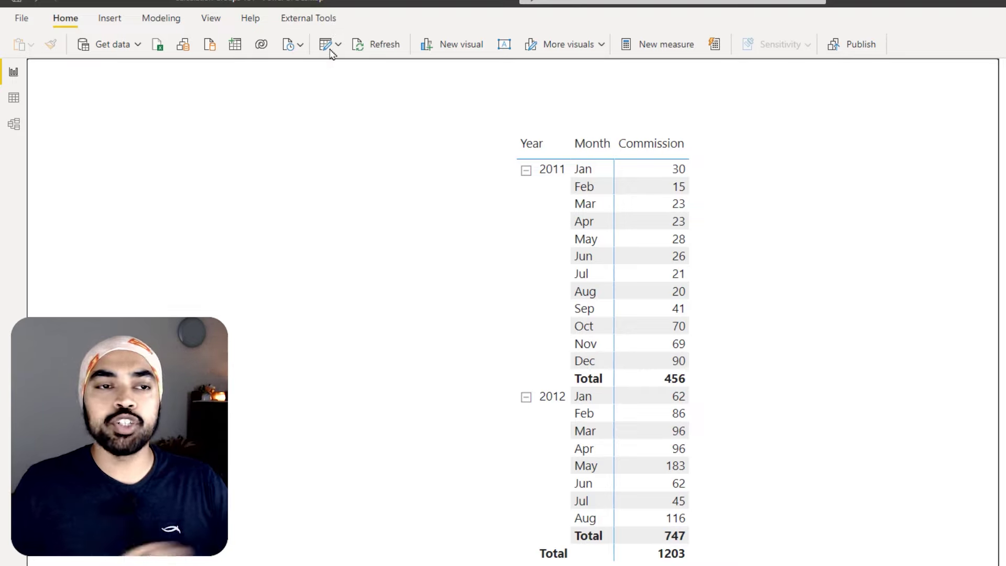
Step: Open the model in Tabular Editor 3 and create a calculation group named Time Intel Calcs
left_click(328, 20)
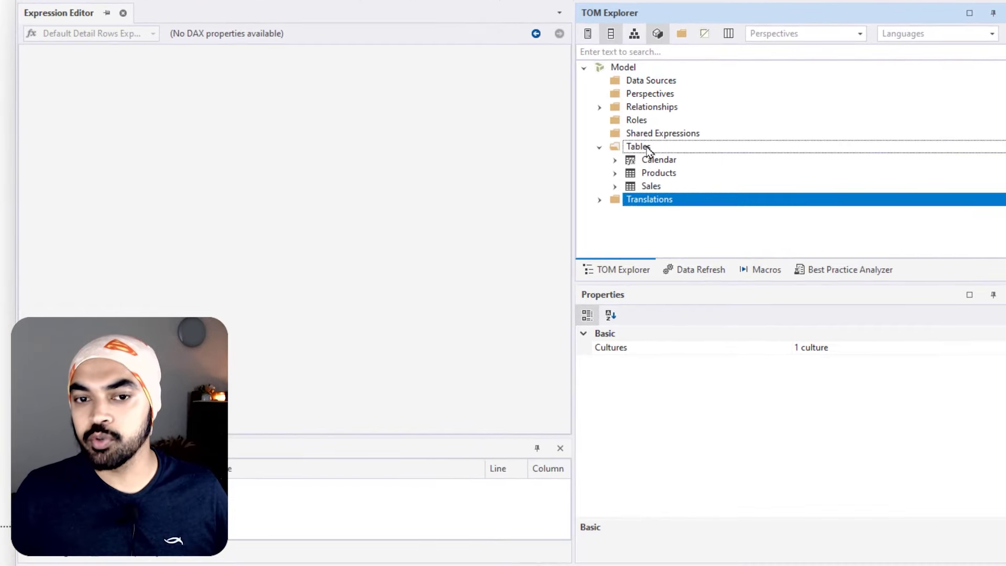
left_click(650, 295)
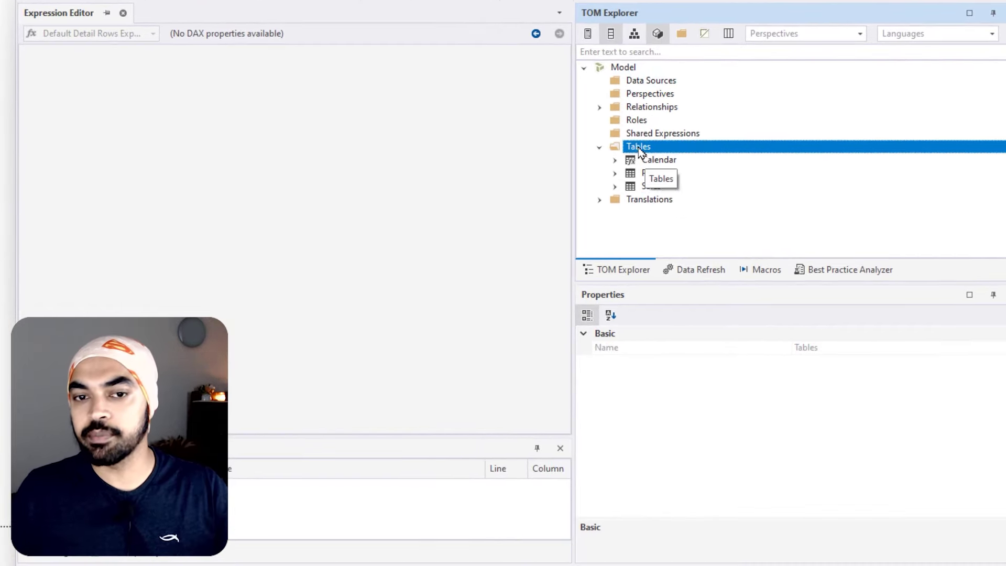
right_click(637, 151)
mouse_move(647, 164)
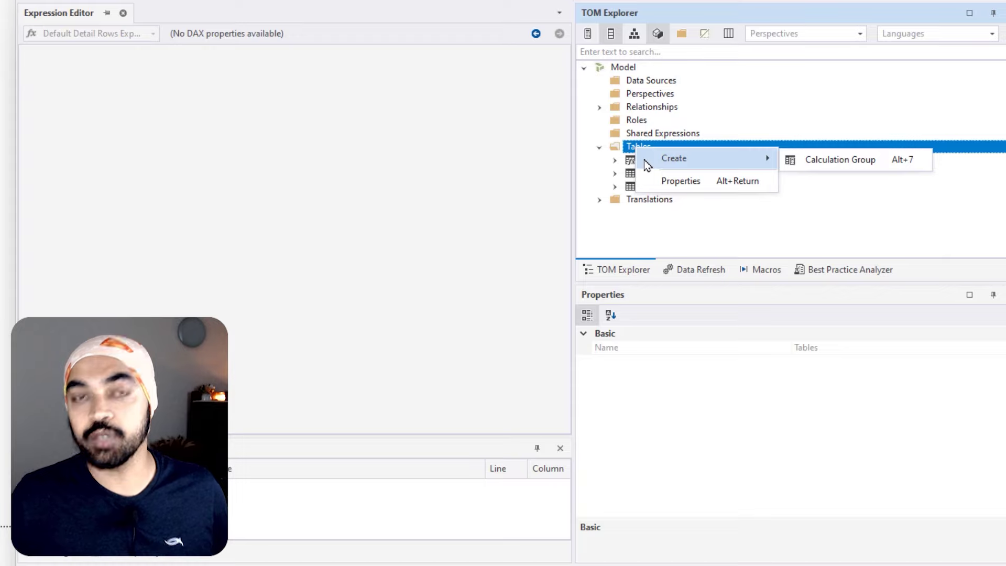
left_click(841, 165)
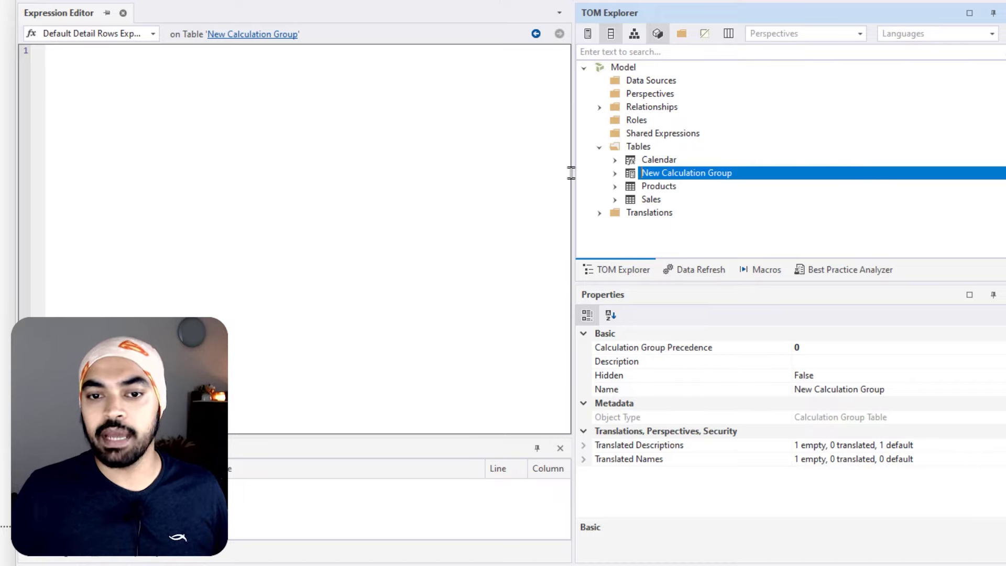
type("Time ")
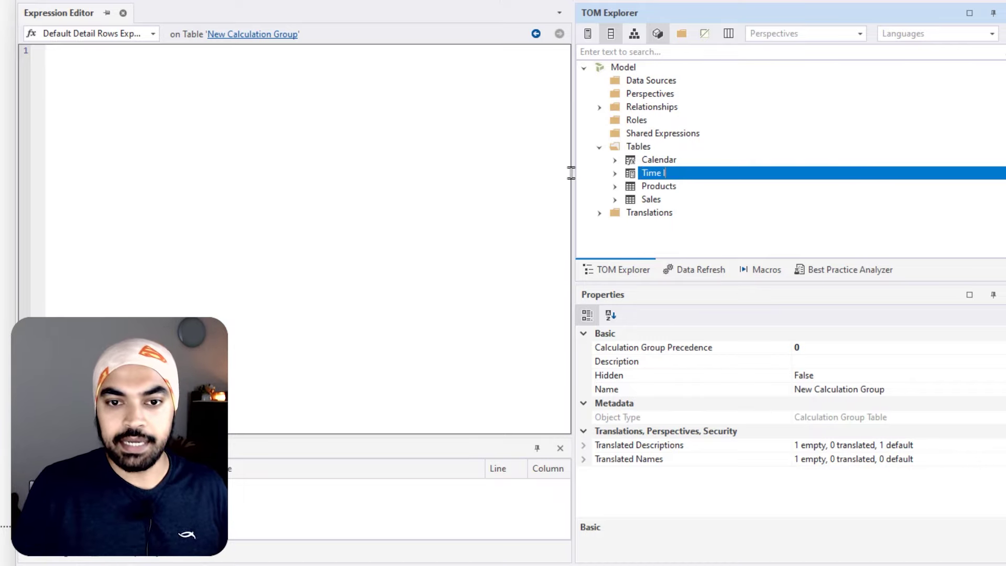
type("Inte")
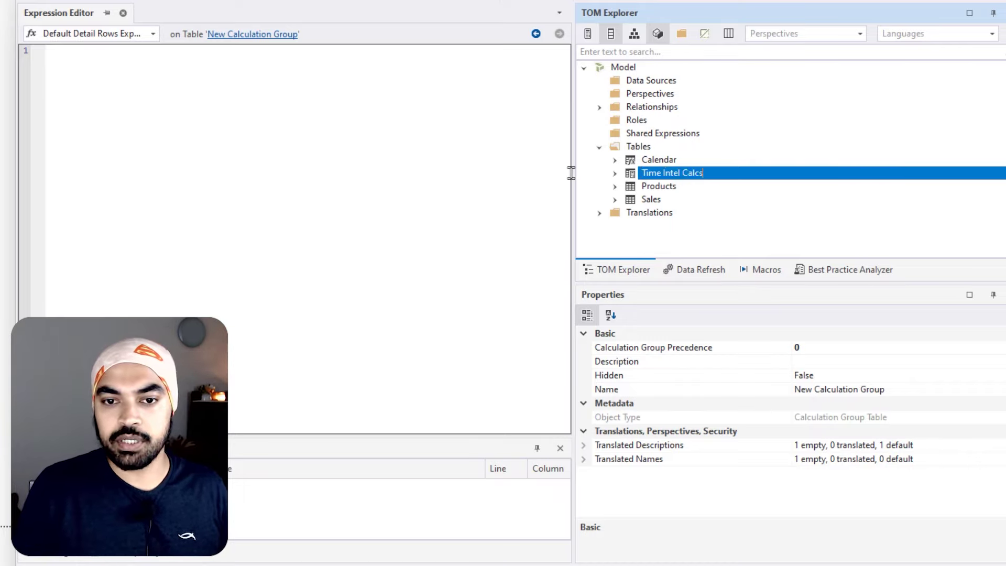
type("l Calcs")
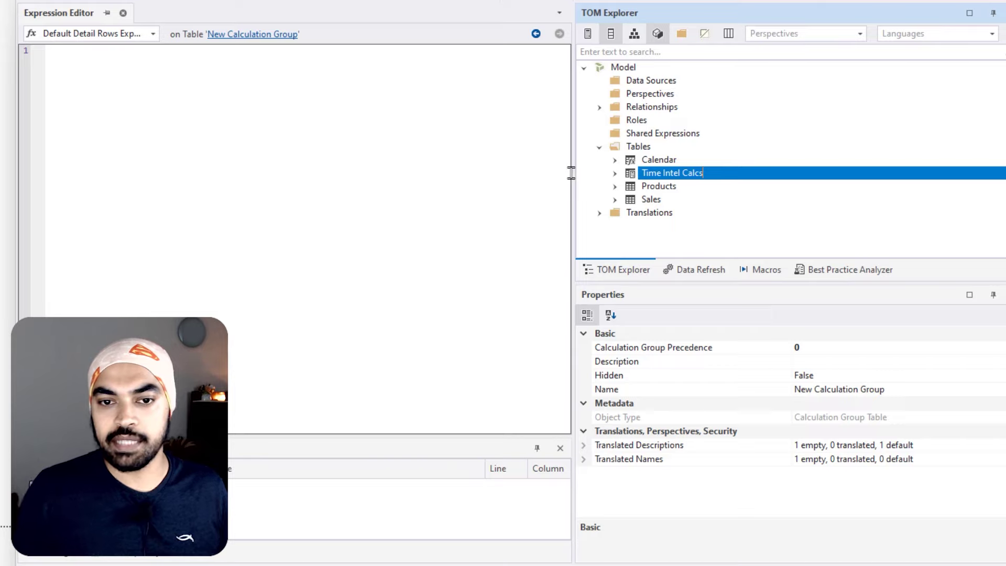
Step: Add a calculation item named YTD to the Time Intel Calcs calculation group
left_click(613, 173)
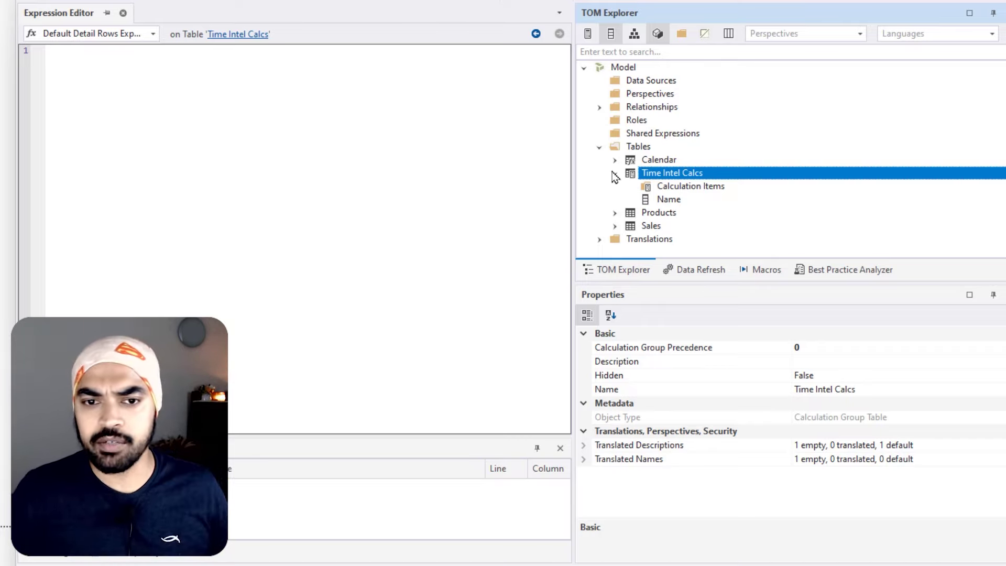
right_click(674, 176)
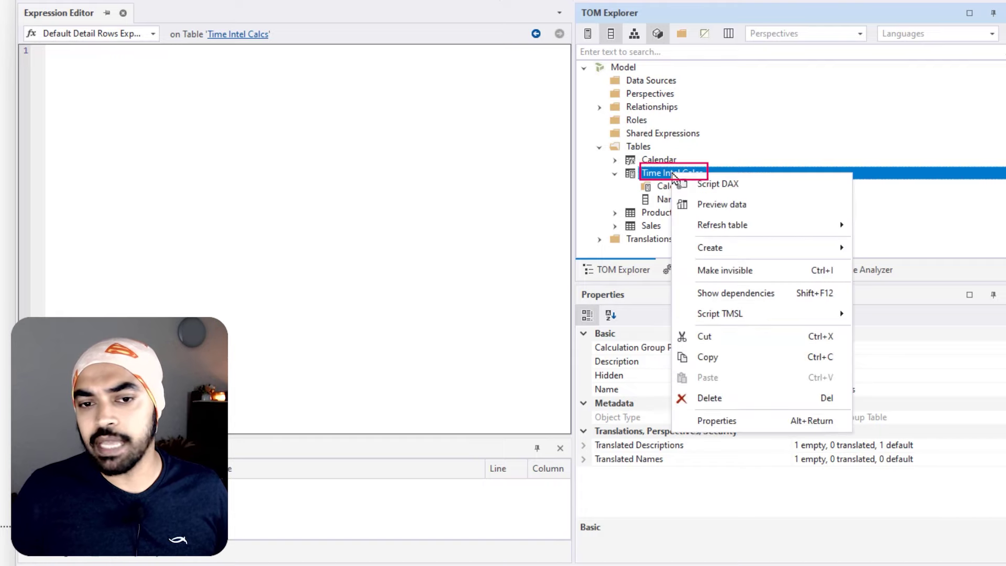
mouse_move(718, 248)
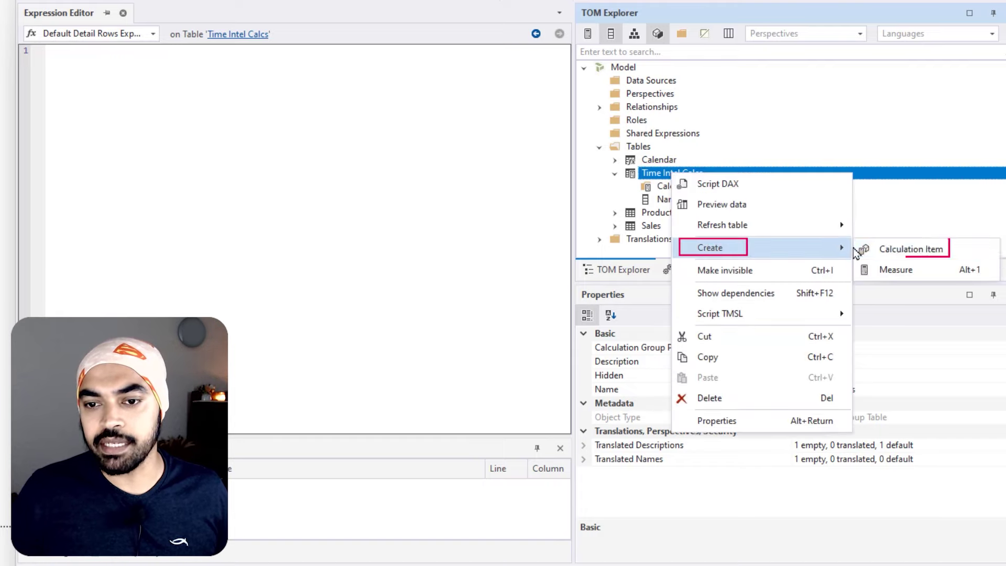
left_click(911, 249)
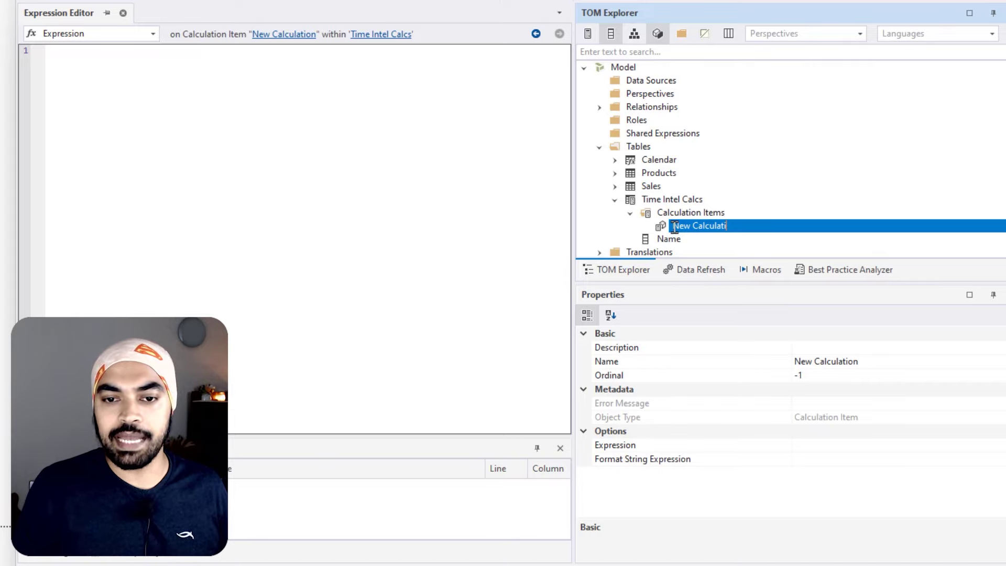
key("BackSpace")
key("BackSpace")
key("BackSpace")
key("BackSpace")
key("BackSpace")
key("BackSpace")
key("BackSpace")
key("BackSpace")
key("BackSpace")
key("BackSpace")
key("BackSpace")
key("BackSpace")
key("BackSpace")
type("MTD")
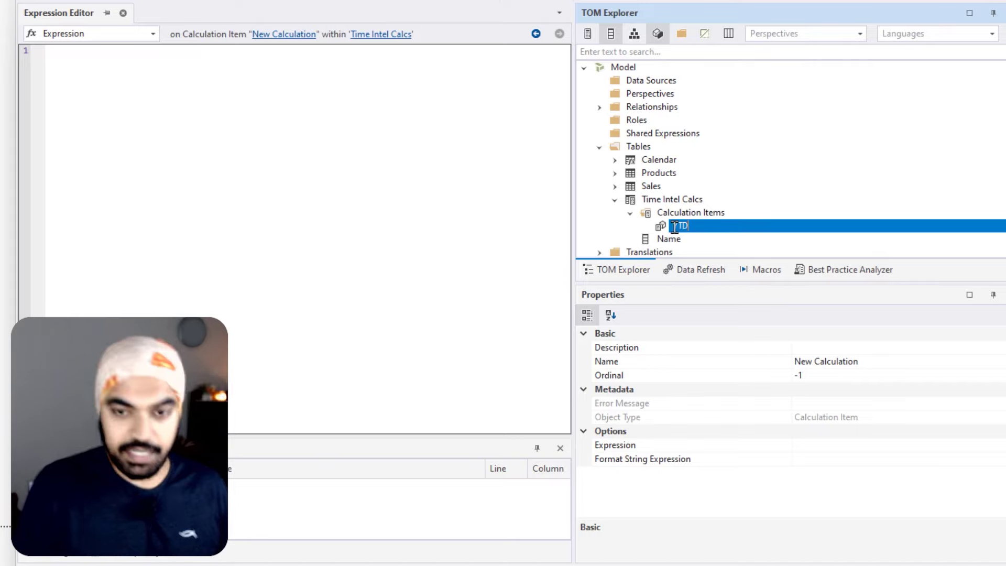
key("Return")
Step: Add a second calculation item named LY to the Time Intel Calcs group
right_click(681, 226)
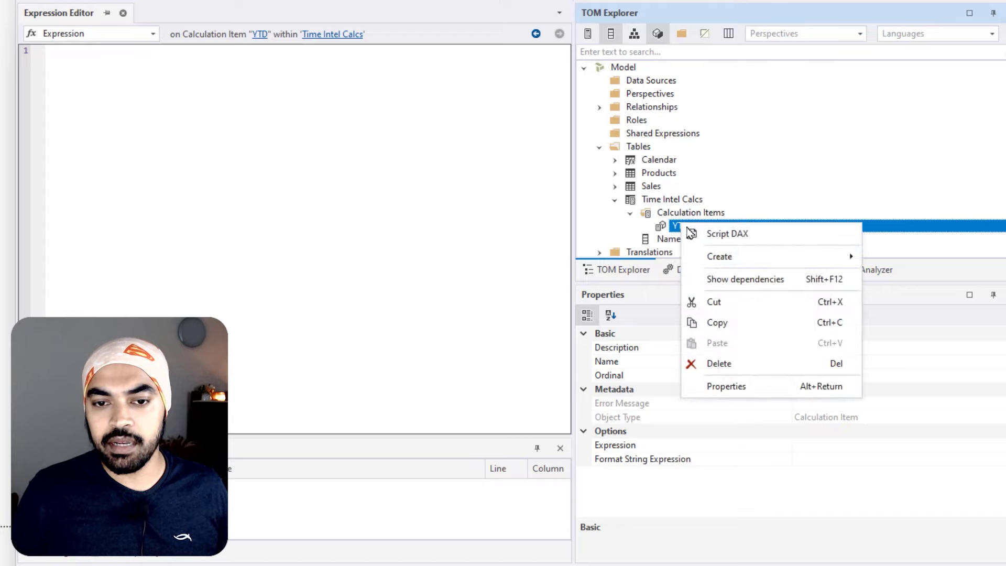
mouse_move(713, 260)
left_click(938, 257)
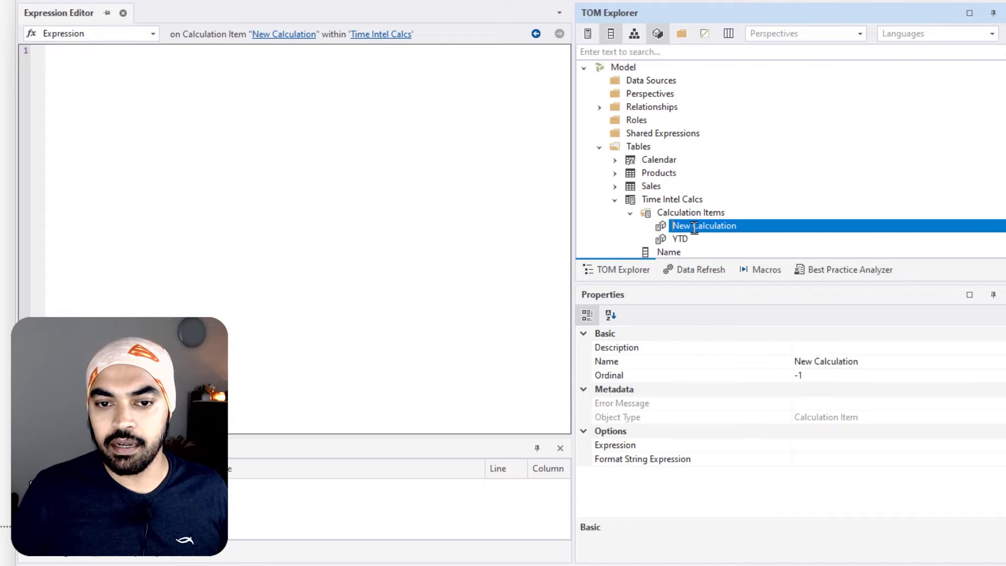
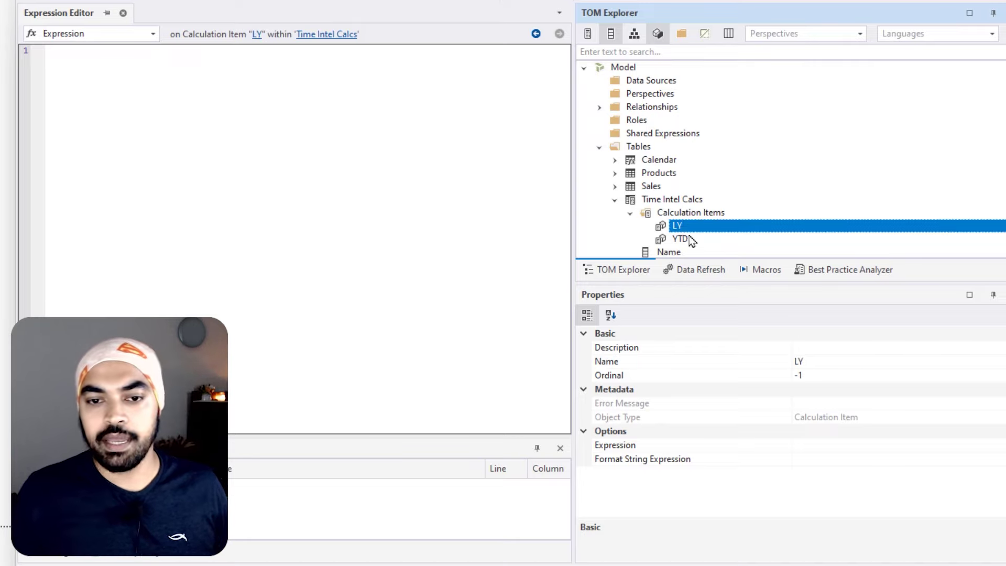
Step: Begin the YTD calculation item's expression with the TOTALYTD function, splitting its parentheses across separate lines
left_click(694, 227)
left_click(688, 239)
left_click(690, 226)
left_click(690, 240)
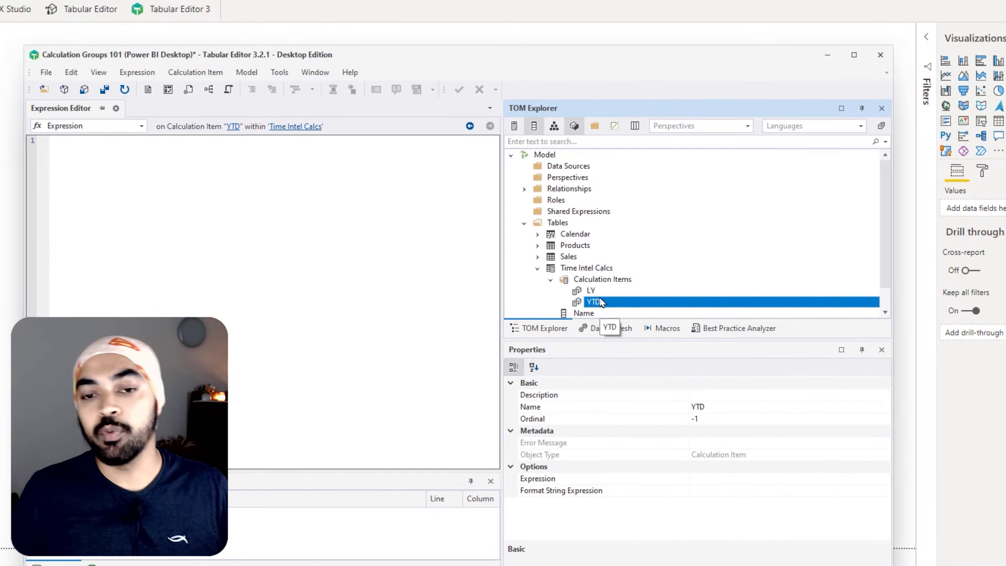
left_click_drag(462, 71, 544, 57)
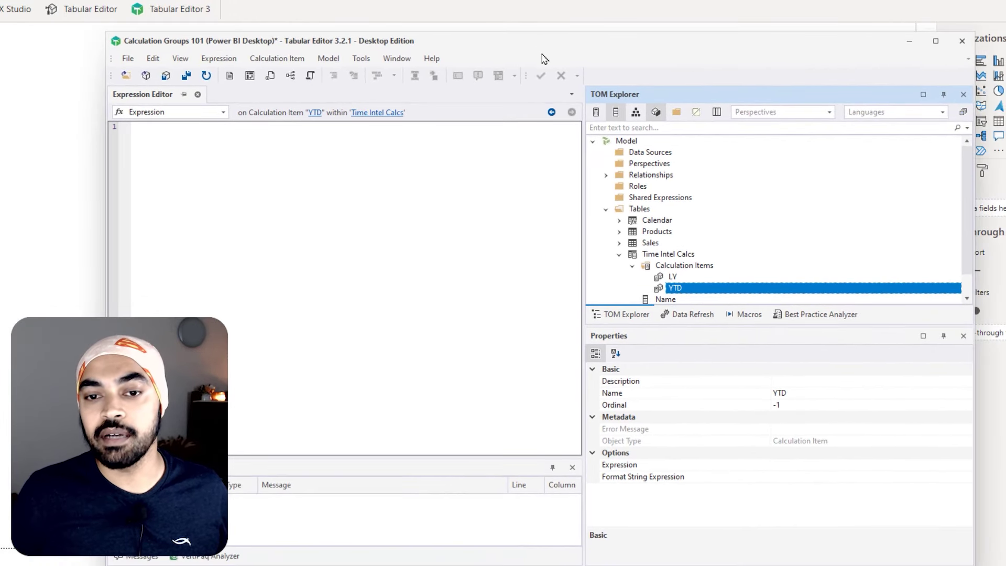
left_click(399, 222)
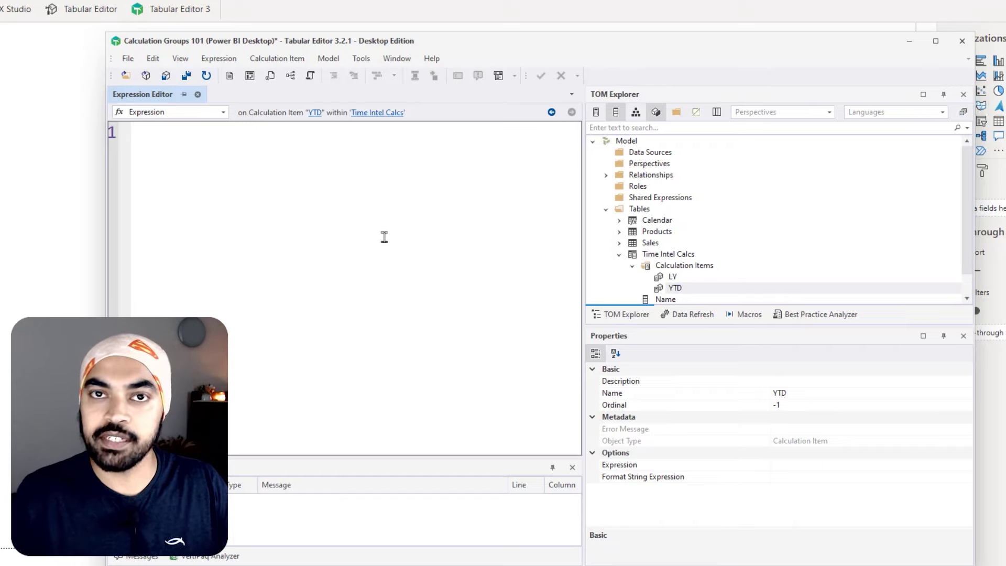
type("t")
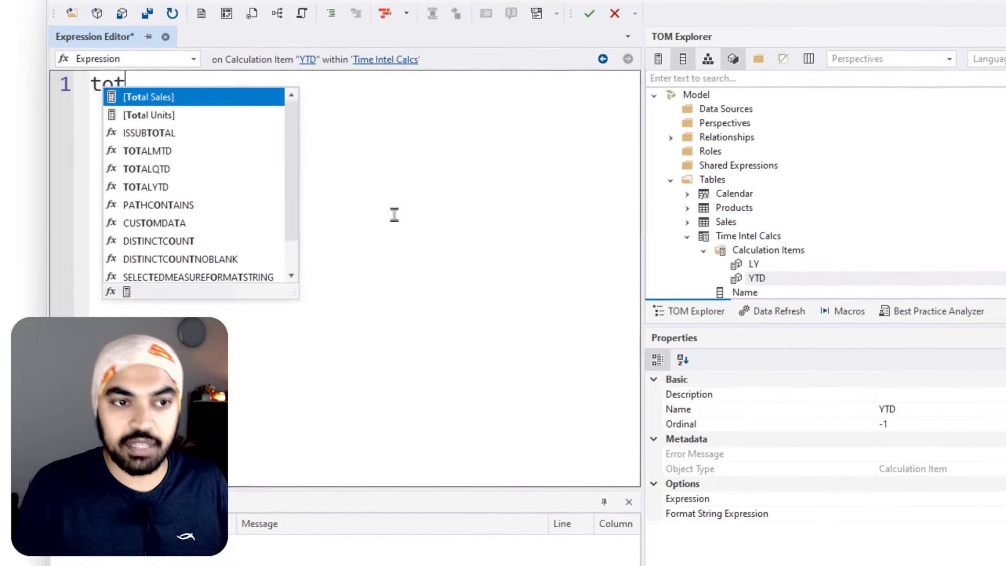
type("ot")
key("Down")
key("Down")
key("Down")
key("Down")
key("Down")
key("Tab")
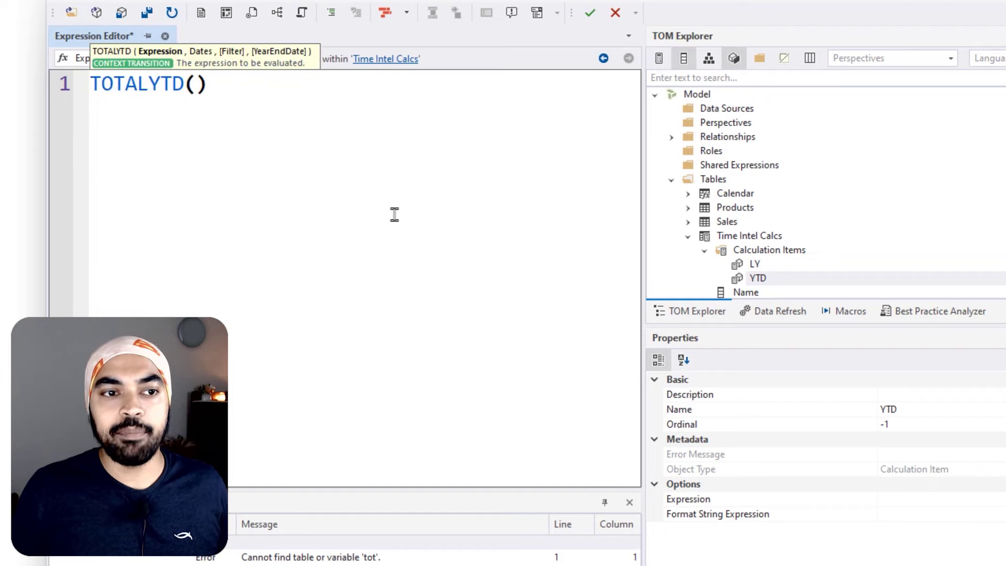
key("Return")
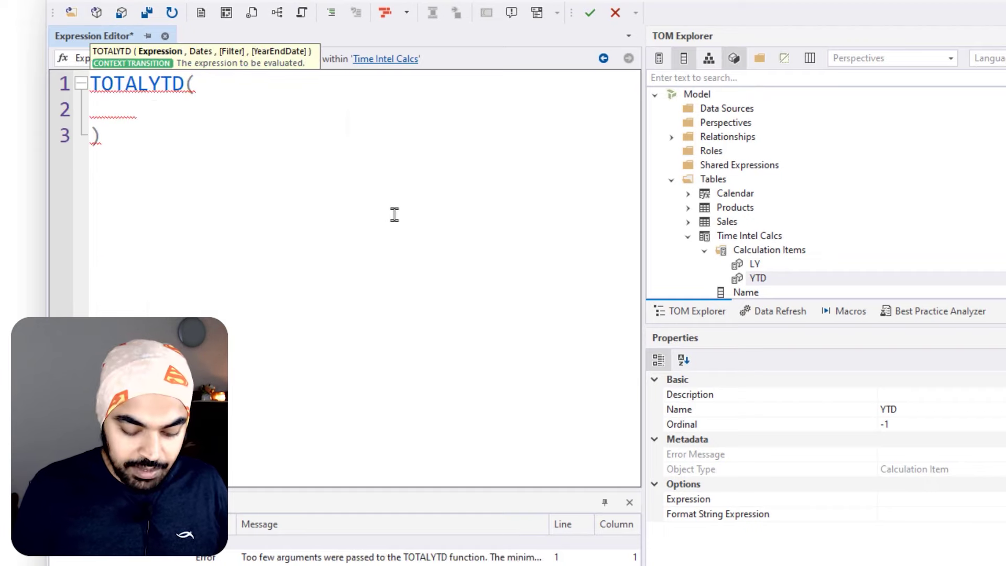
Step: Enter [Total Sales] as TOTALYTD's first argument, and replace it with SELECTEDMEASURE() so the YTD item works for any measure
type("[t")
key("Tab")
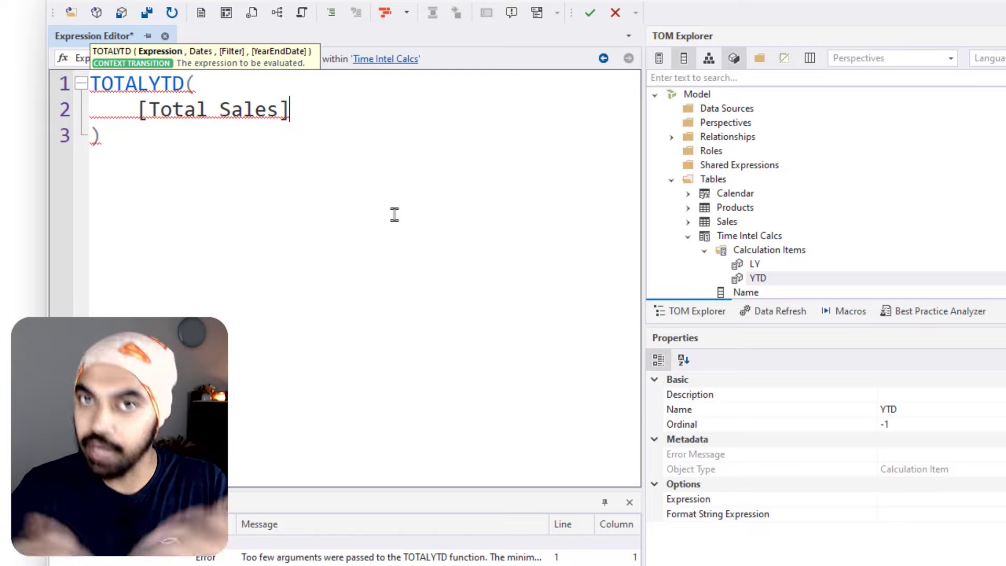
key("shift+Home")
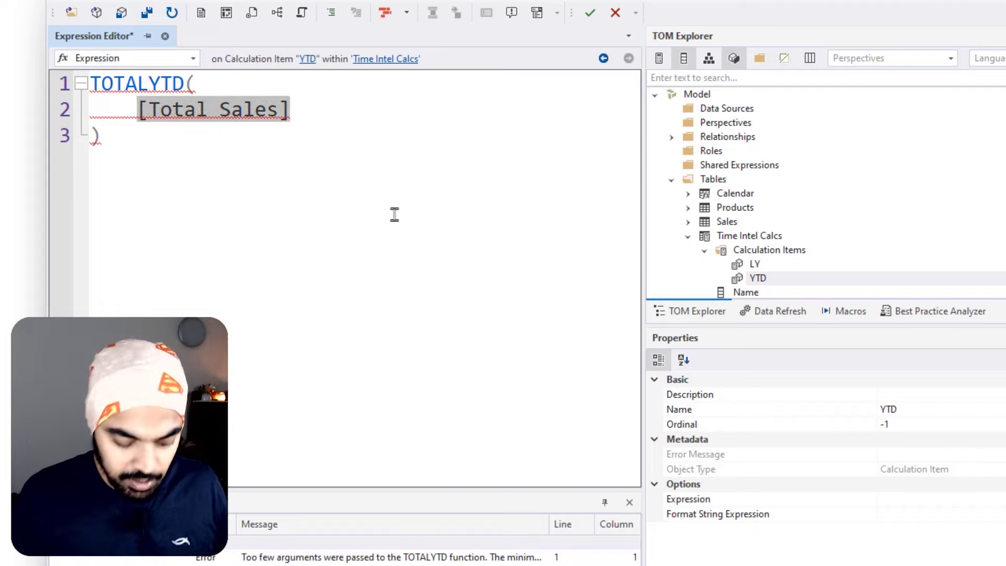
type("seel")
key("BackSpace")
key("BackSpace")
key("BackSpace")
type("e")
key("Tab")
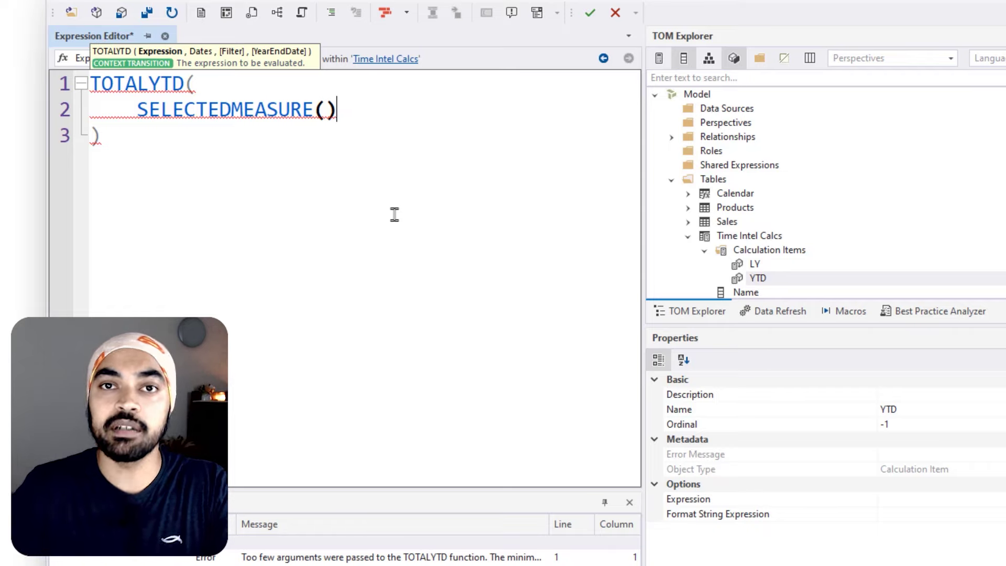
Step: Add 'Calendar'[Date] on a new line as the dates argument of the YTD item's TOTALYTD function
type(",")
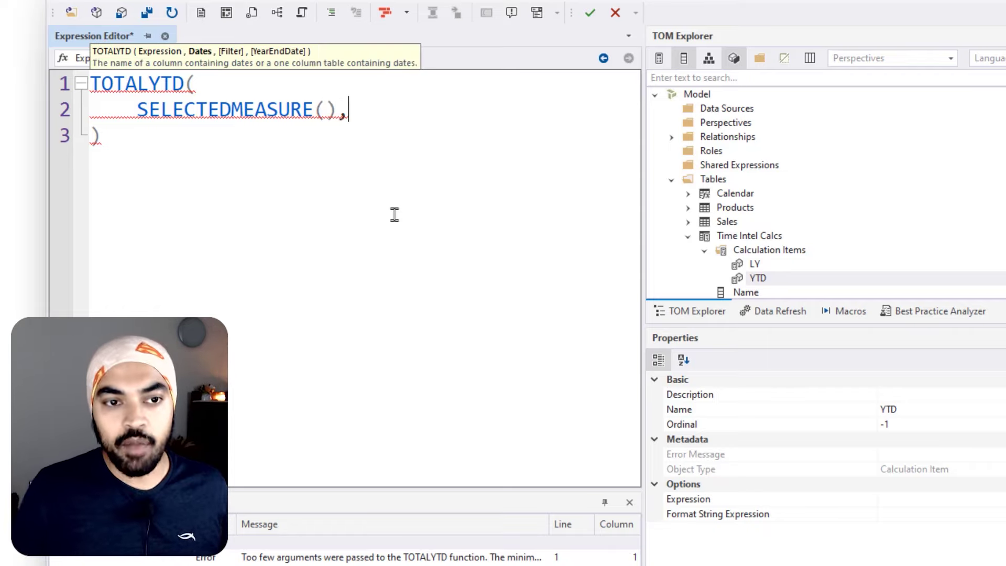
left_click_drag(134, 100, 221, 121)
mouse_move(147, 124)
left_mouse_down()
mouse_move(124, 125)
mouse_move(114, 97)
left_mouse_up()
key("Escape")
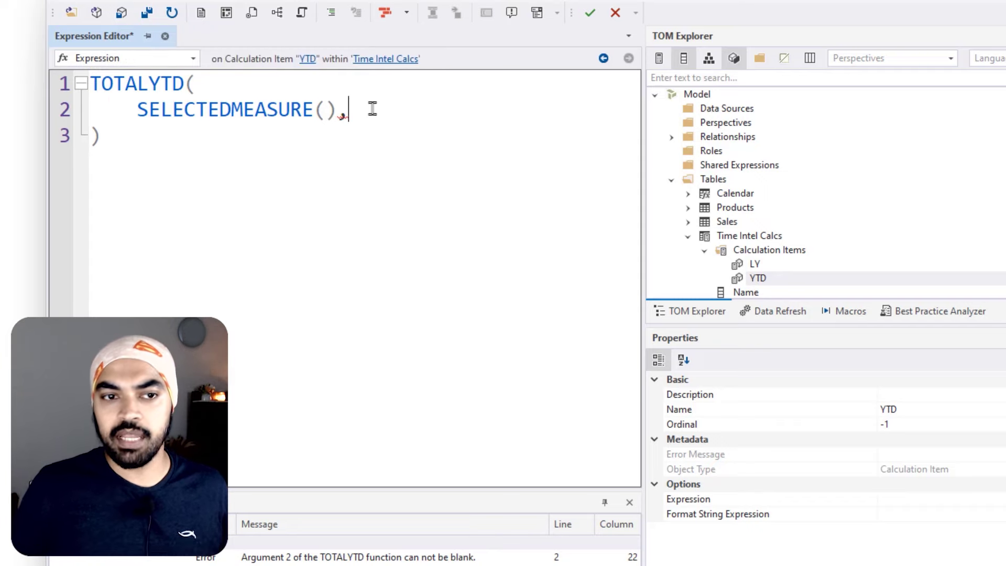
key("Return")
type("cal")
key("Up")
key("Tab")
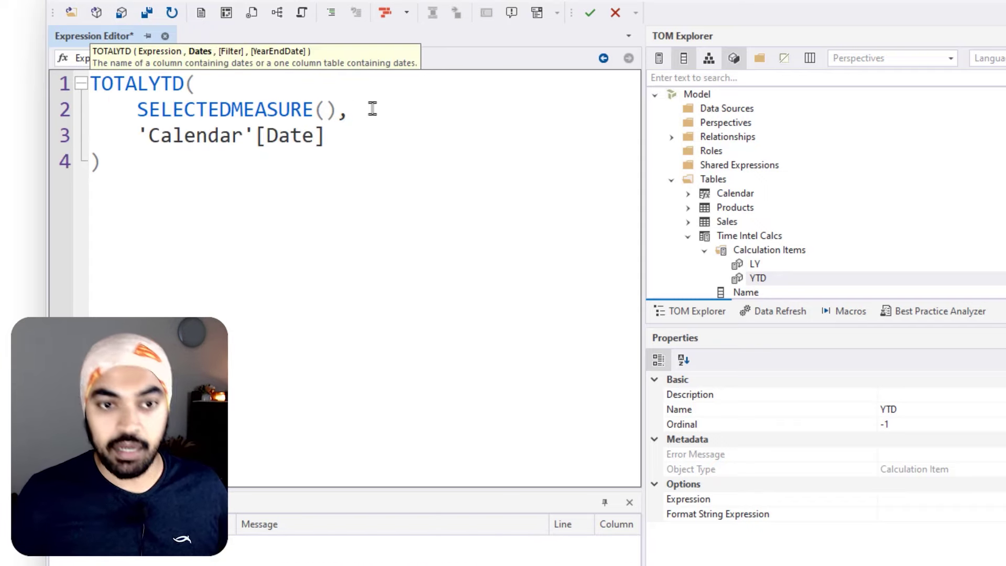
Step: Begin the LY calculation item's expression with CALCULATE, using SELECTEDMEASURE() as its first argument
left_click(757, 265)
left_click(365, 162)
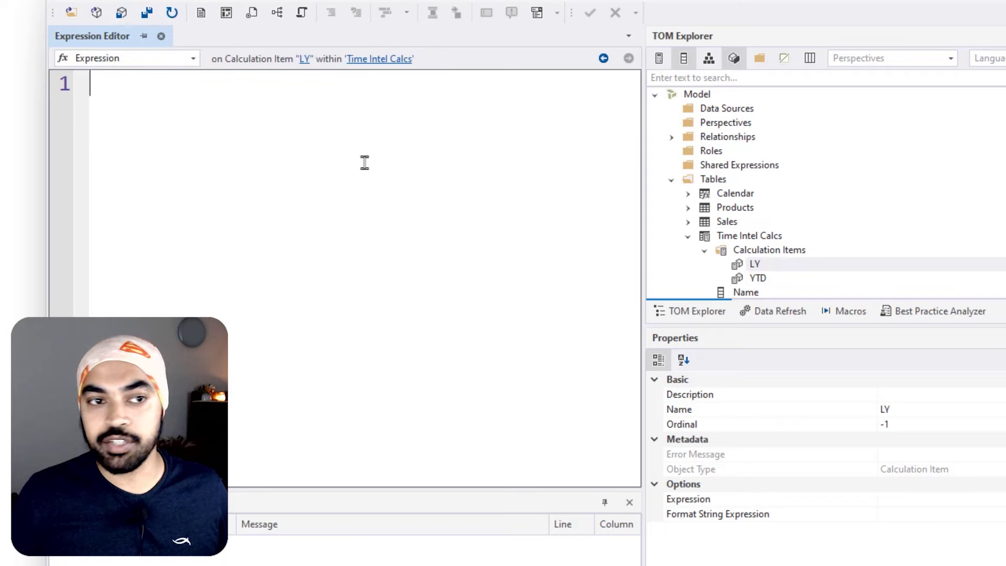
type("cal")
key("Tab")
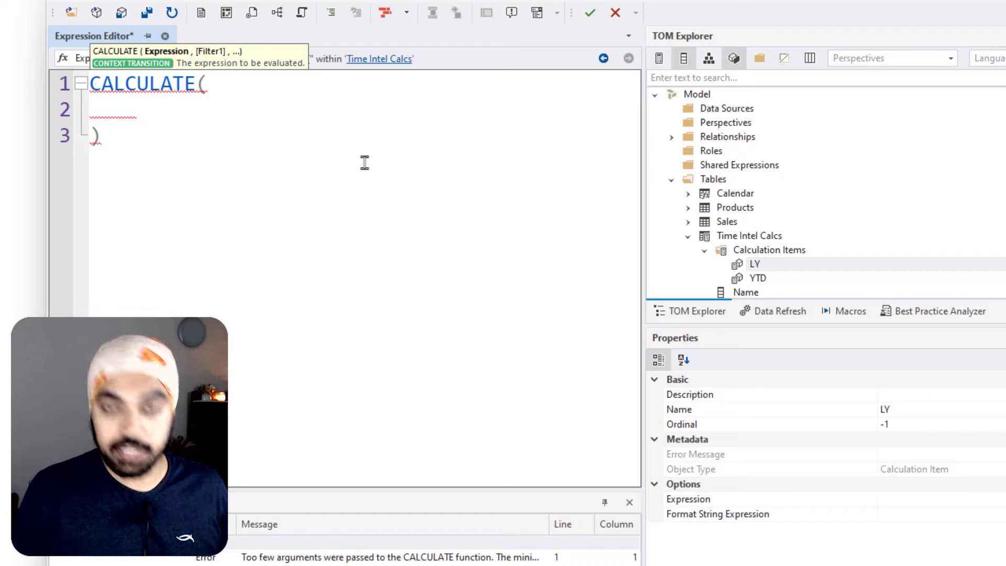
type("sele")
key("Tab")
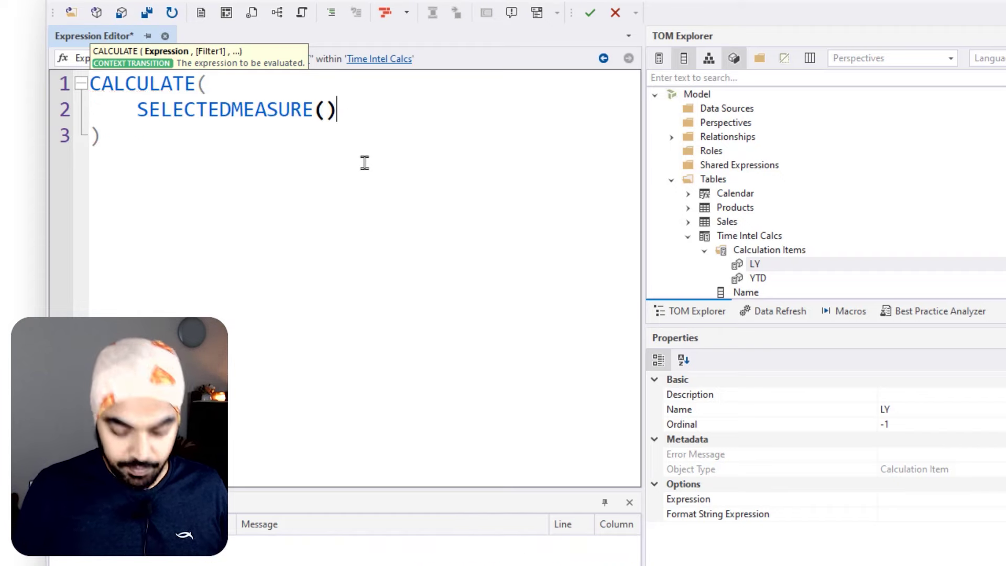
Step: Add SAMEPERIODLASTYEAR('Calendar'[Date]) as the filter argument of the LY item's CALCULATE expression
type(",")
key("Return")
type("same")
key("Tab")
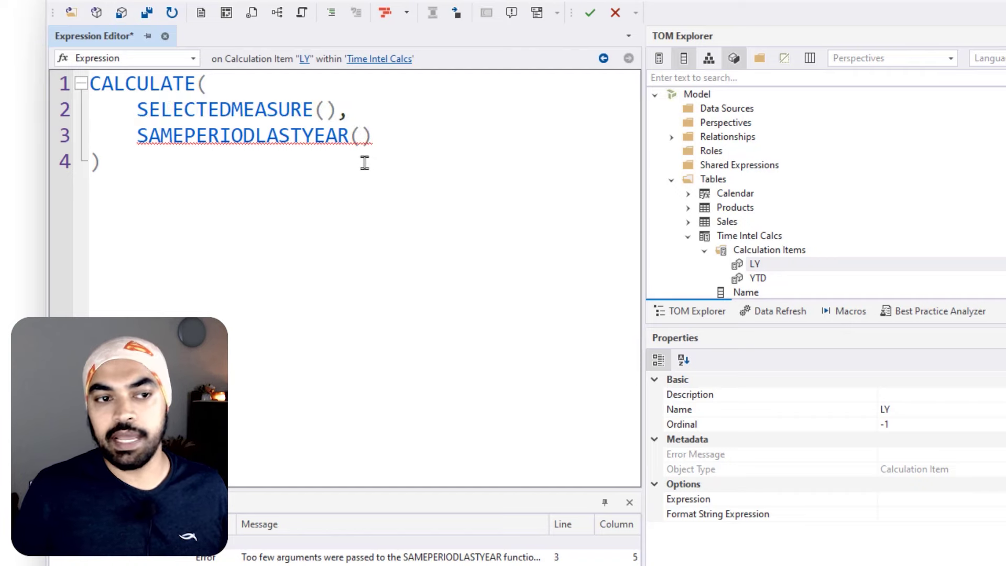
key("Left")
type("cal")
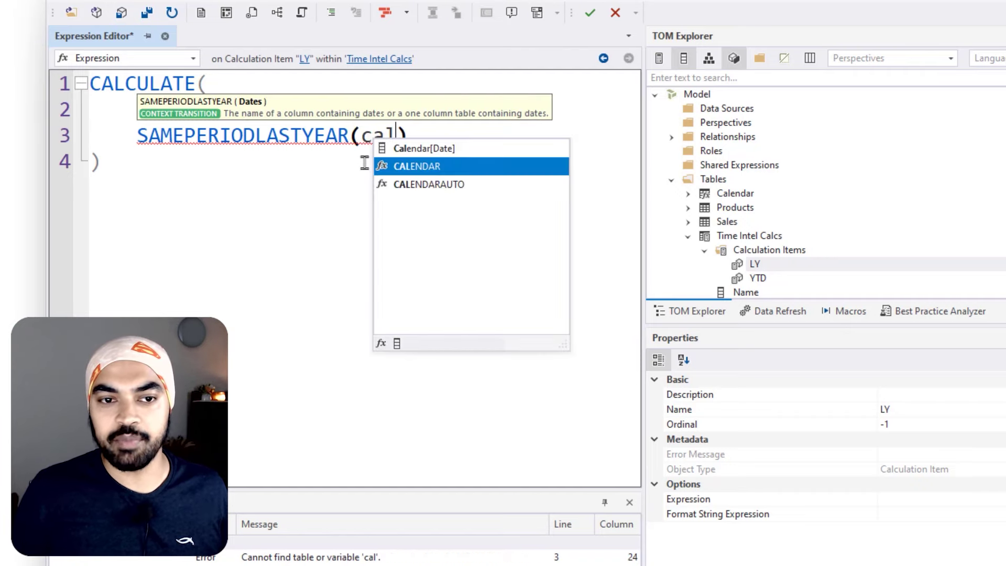
key("Up")
key("Tab")
Step: Save the calculation group to the model, accepting the merge of outside changes, and switch to Power BI Desktop to refresh it
key("ctrl+s")
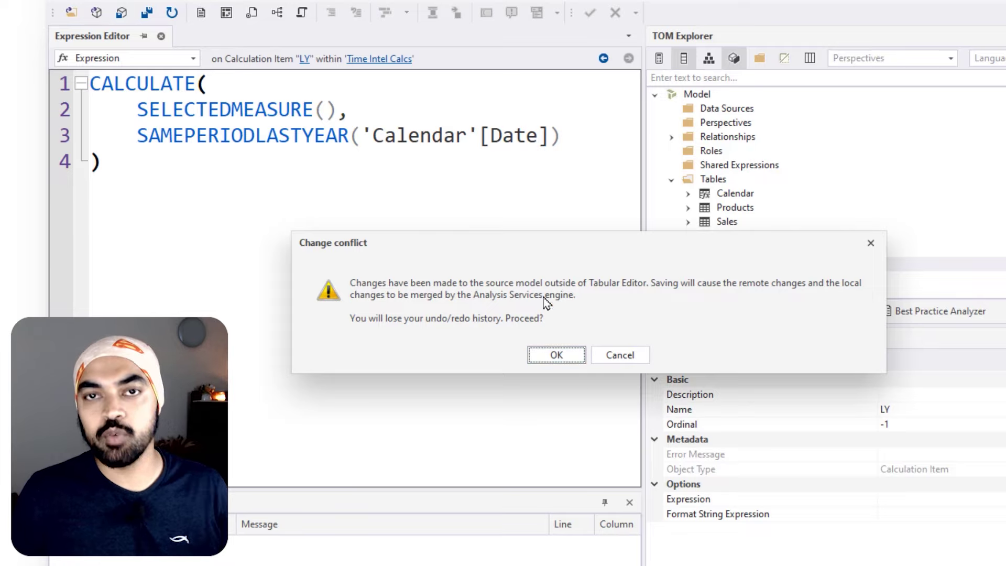
left_click(555, 357)
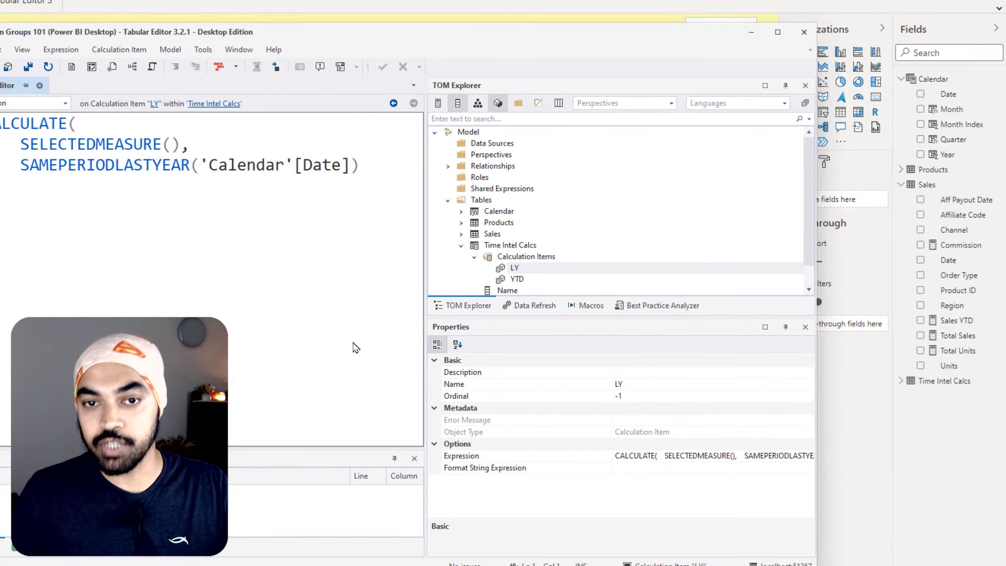
left_click_drag(591, 37, 592, 131)
left_click(657, 66)
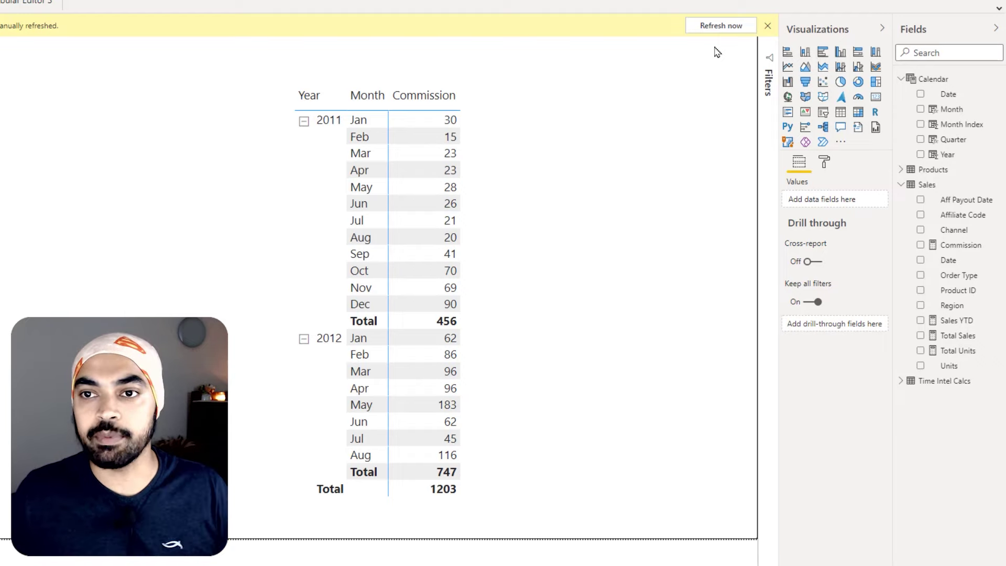
left_click(721, 26)
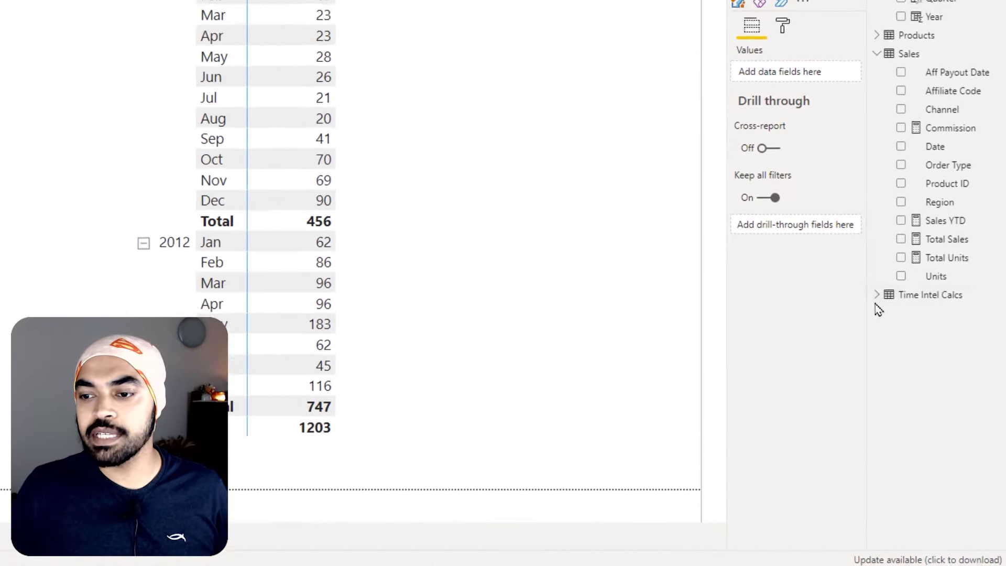
Step: Replace Commission with Total Sales in the matrix values and add the Time Intel Calcs Name field as columns
left_click(876, 295)
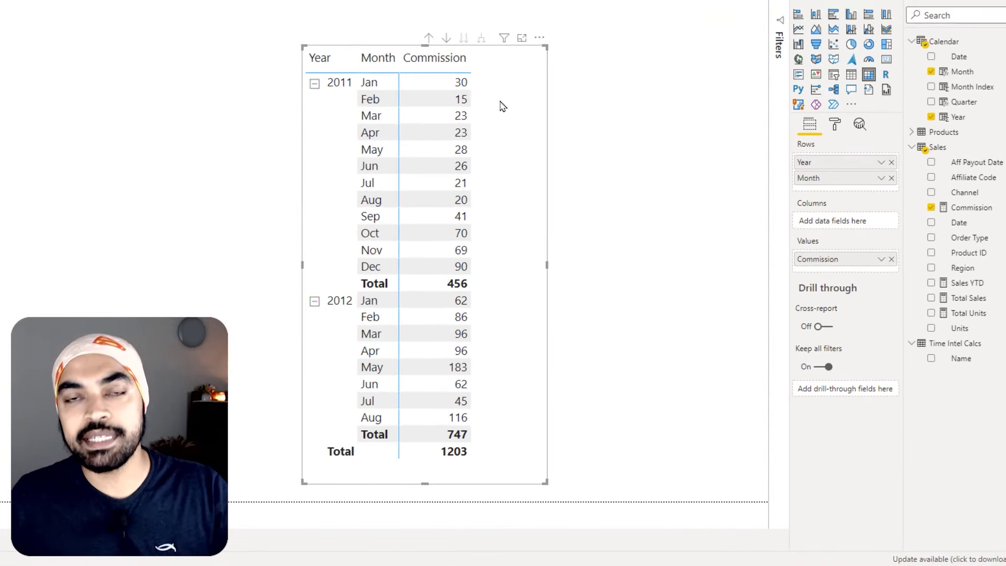
left_click(892, 259)
left_click_drag(968, 305, 849, 259)
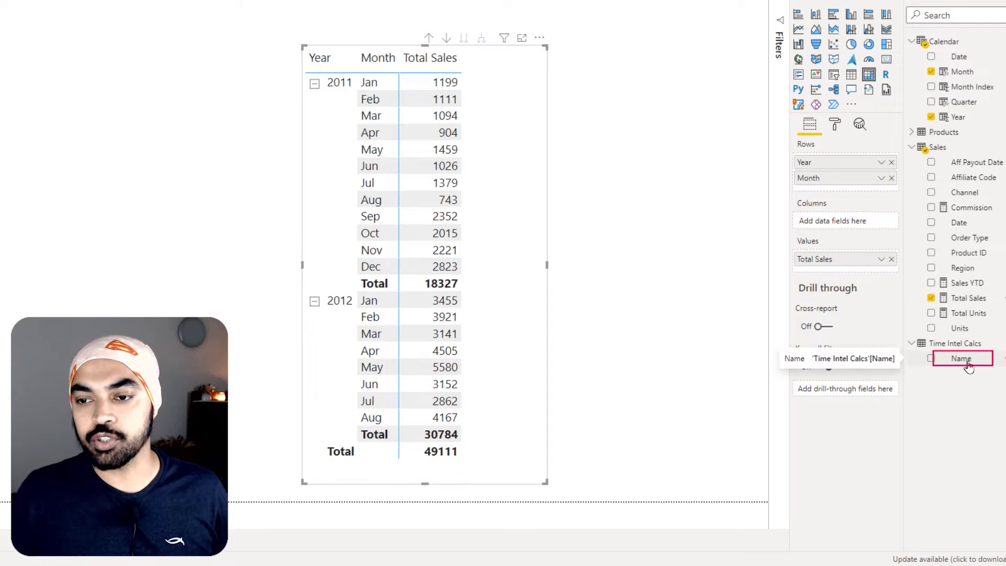
left_click_drag(970, 367, 855, 224)
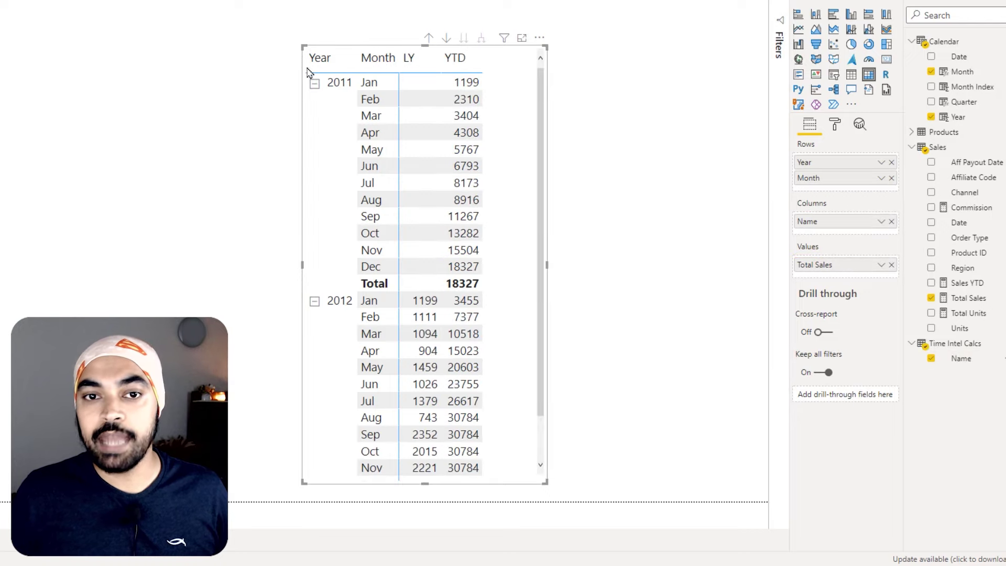
Step: Enlarge the matrix visual from its upper-left corner and examine the LY and YTD columns for Total Sales
left_click_drag(298, 45, 184, 25)
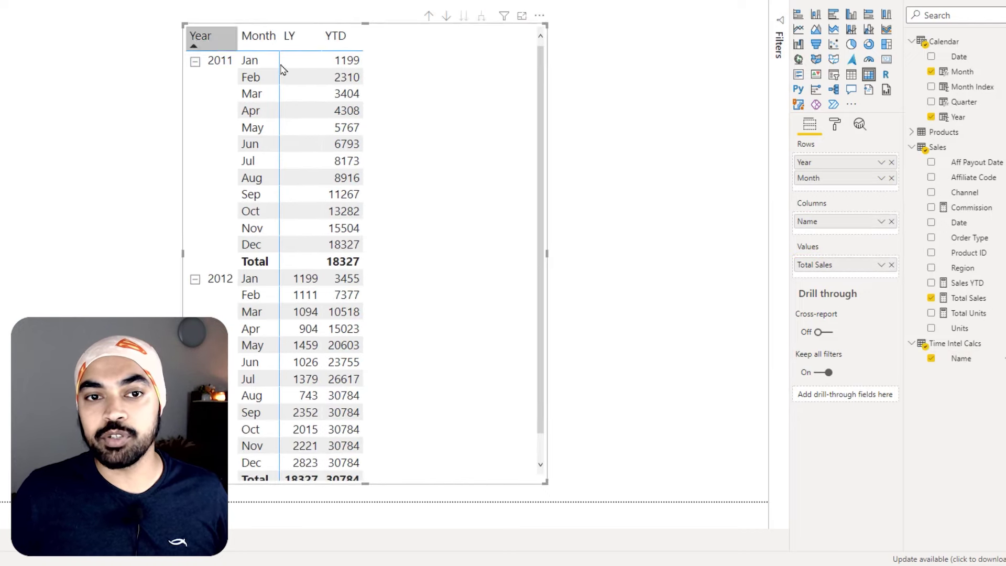
left_click_drag(326, 48, 373, 76)
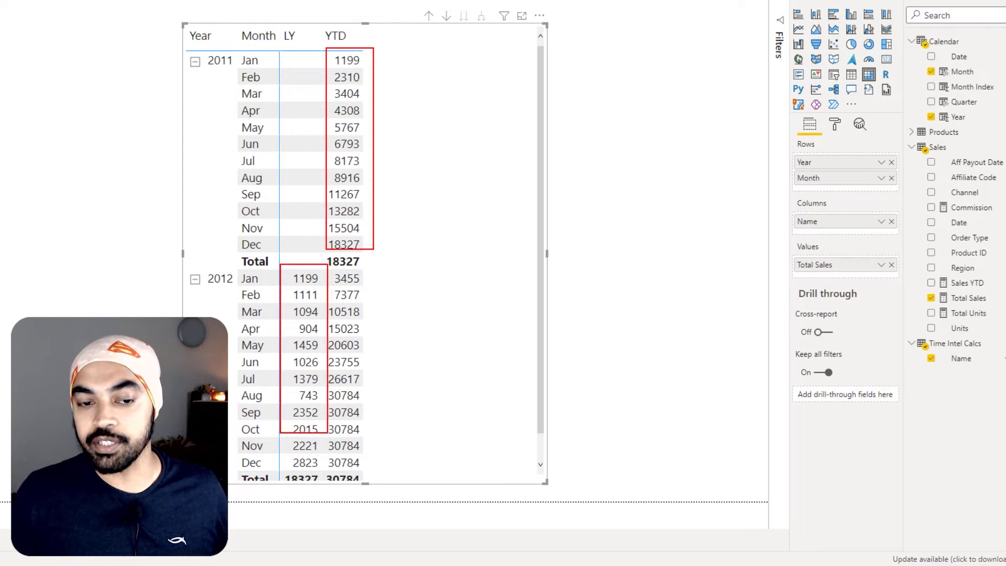
key("Escape")
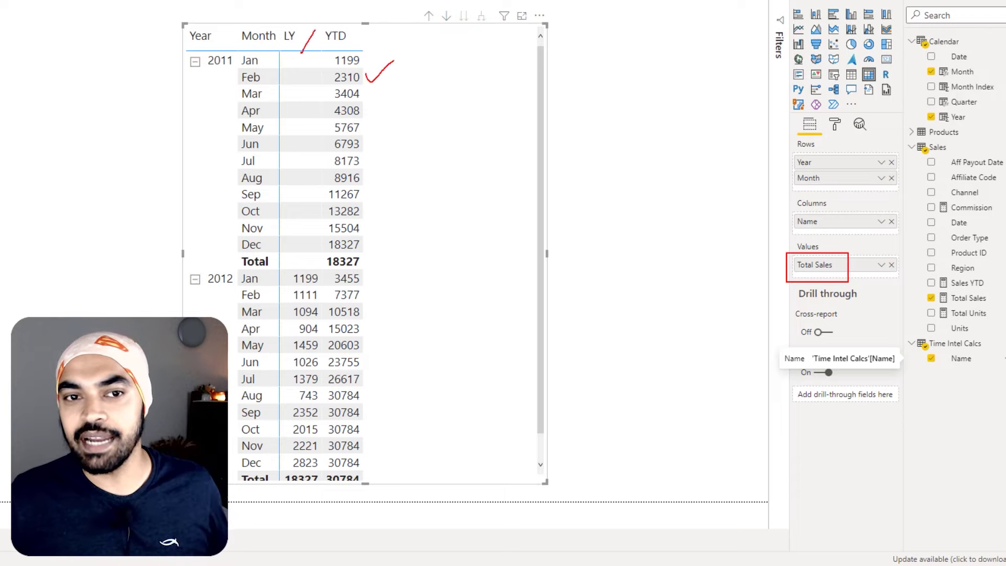
key("Escape")
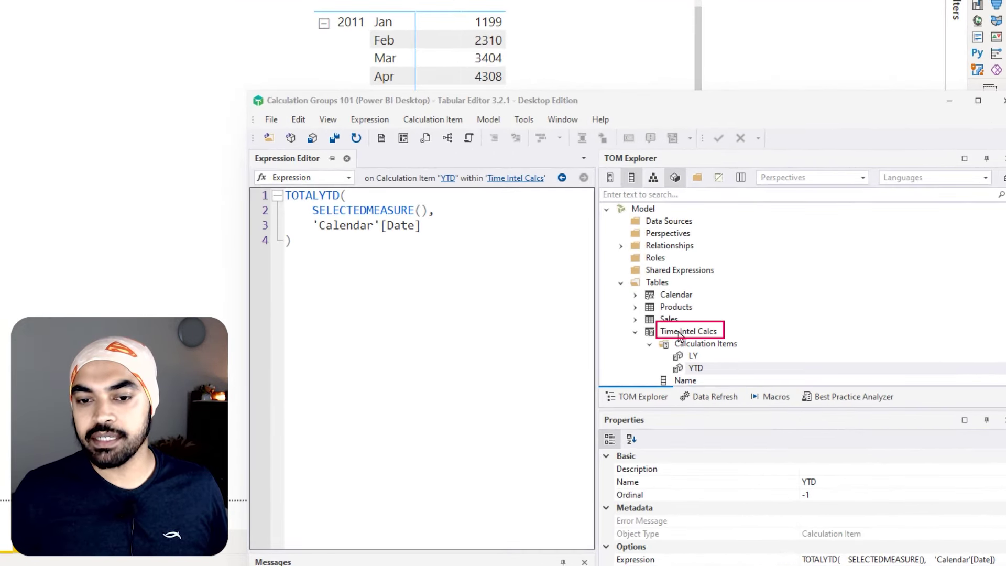
Step: Switch to Tabular Editor 3 and add a third calculation item named Value to the Time Intel Calcs group
right_click(680, 335)
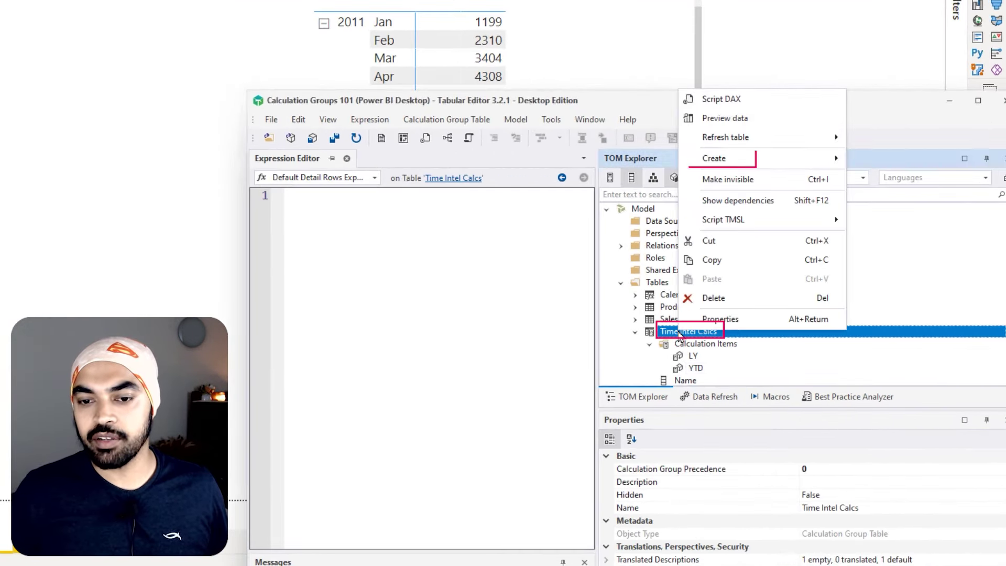
mouse_move(750, 164)
left_click(904, 161)
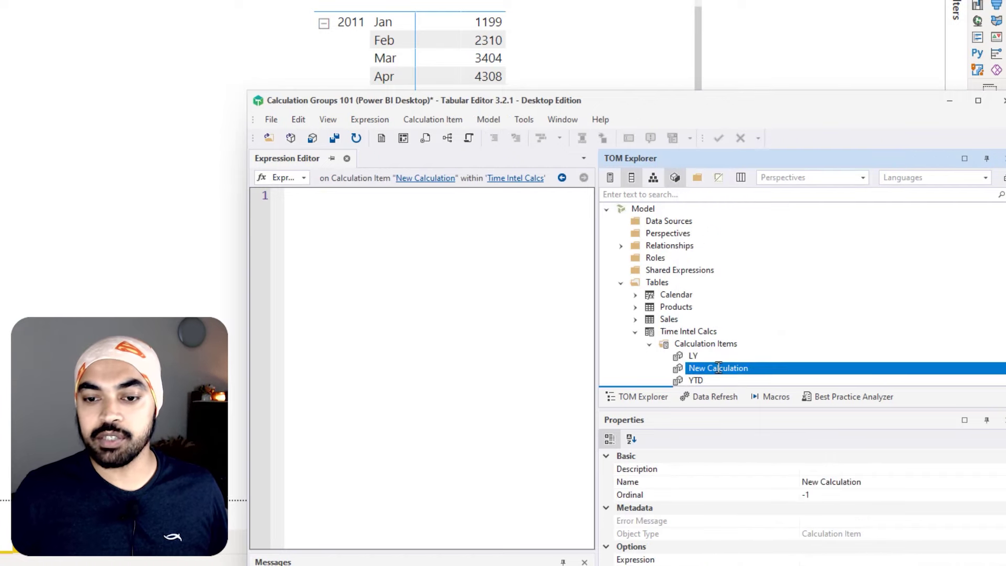
key("BackSpace")
key("BackSpace")
type("Value")
key("Return")
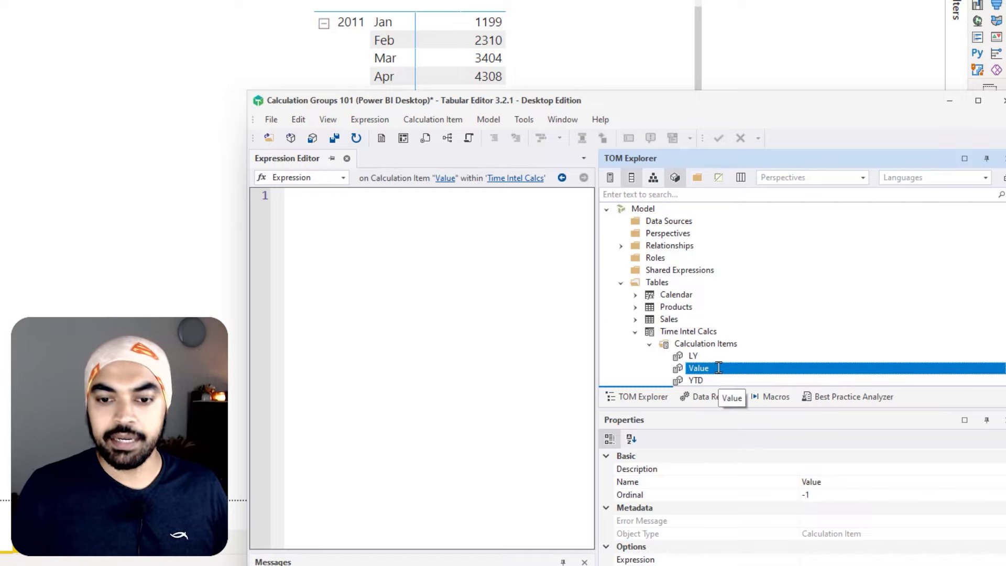
Step: Define the Value item as SELECTEDMEASURE(), and save and refresh the calculation group for the Power BI report
left_click(378, 209)
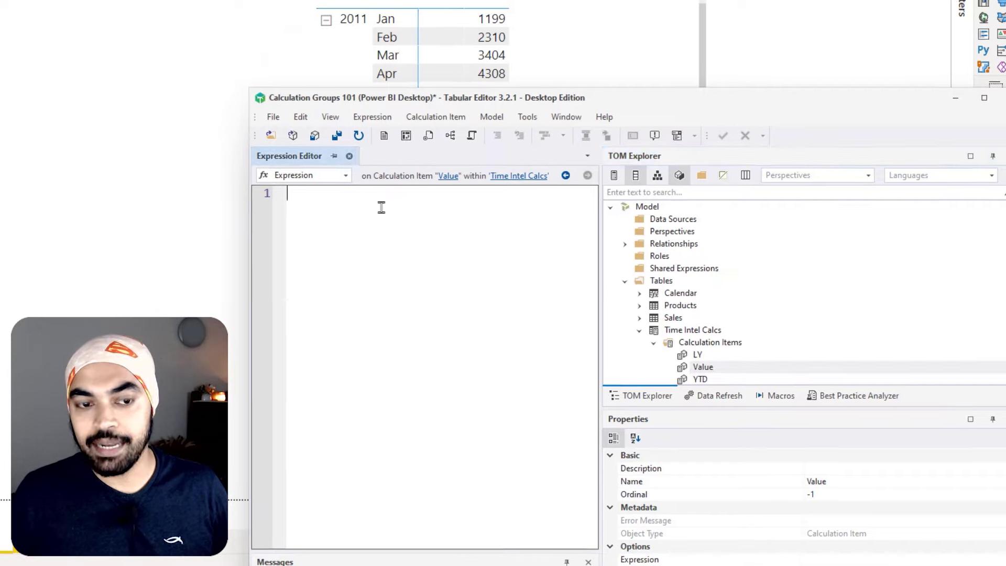
type("selectedmeasure()")
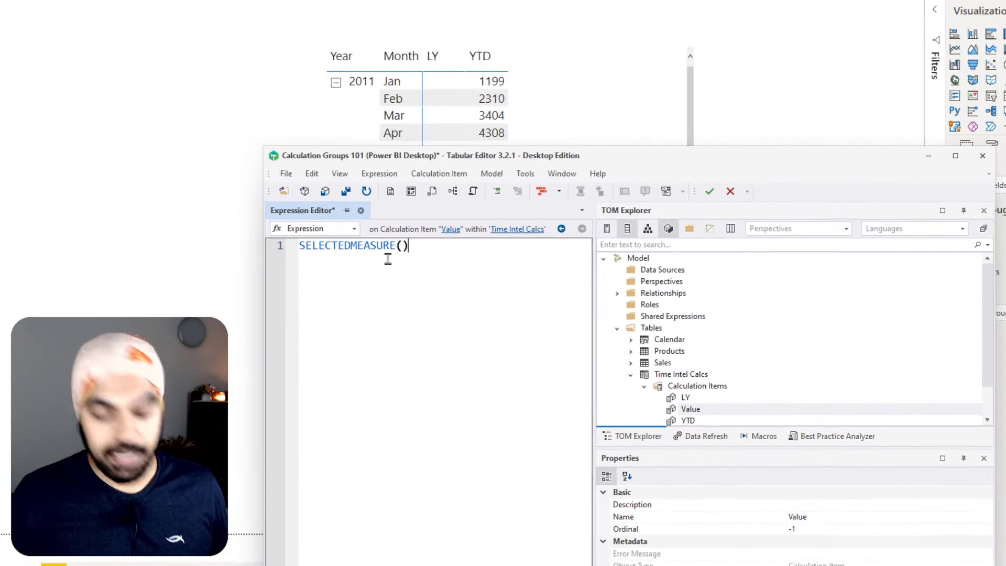
key("ctrl+s")
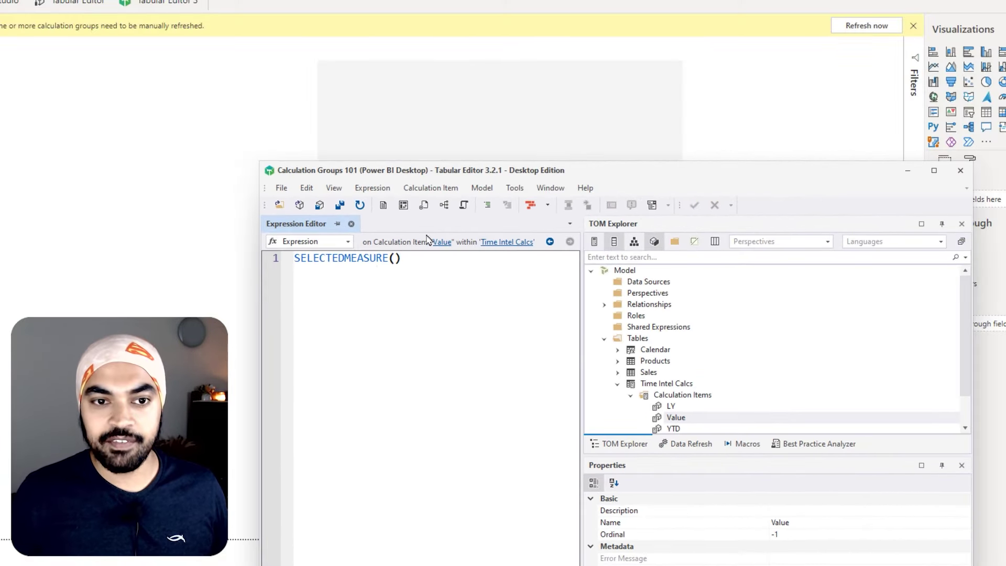
left_click(884, 31)
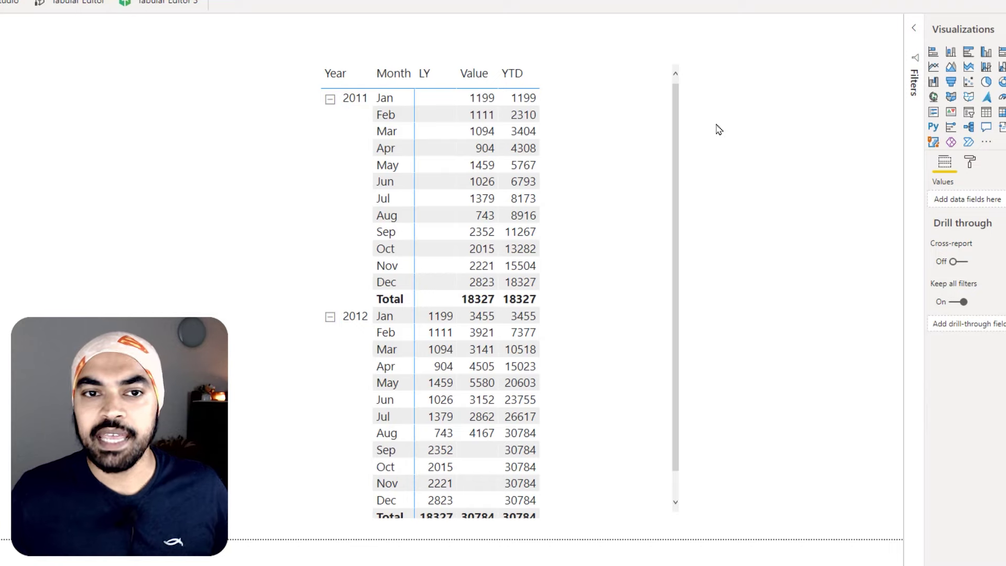
key("ctrl+2")
mouse_move(453, 59)
left_mouse_down()
mouse_move(489, 85)
mouse_move(448, 48)
mouse_move(421, 62)
mouse_move(445, 103)
mouse_move(470, 94)
left_mouse_up()
left_click_drag(518, 55, 506, 63)
key("Escape")
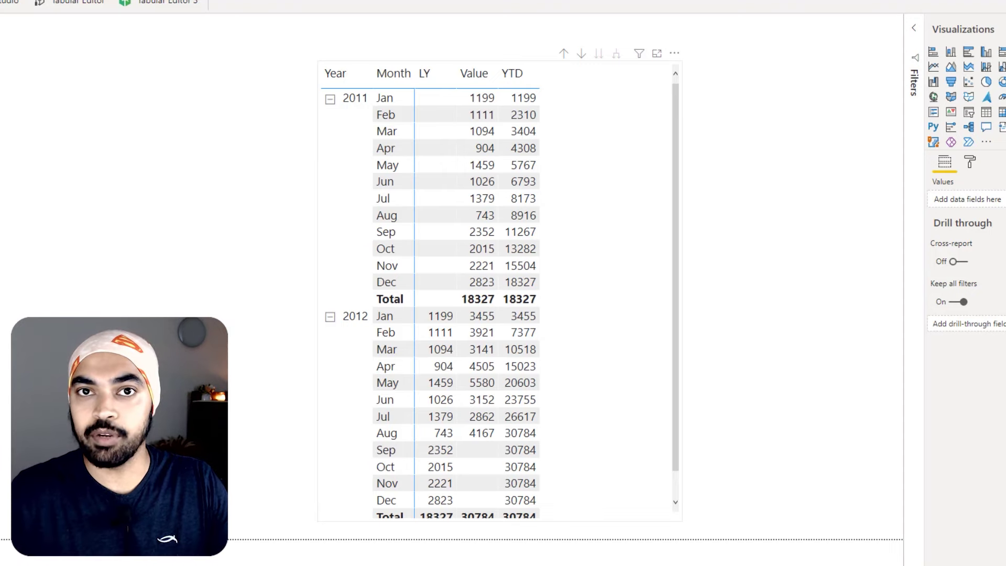
Step: Switch to Tabular Editor 3 and move the Value item above LY in the Time Intel Calcs calculation items
key("alt+Tab")
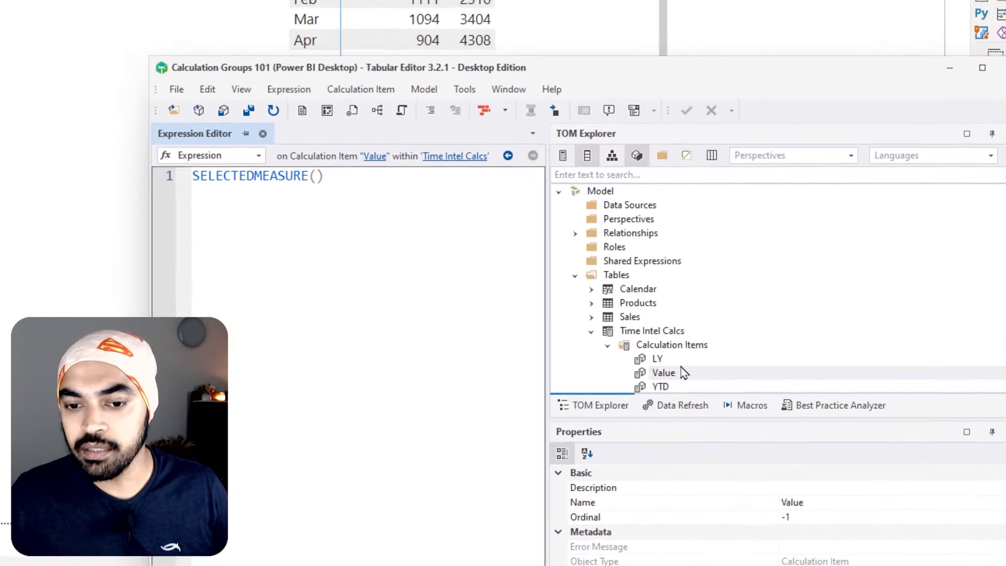
left_click(678, 406)
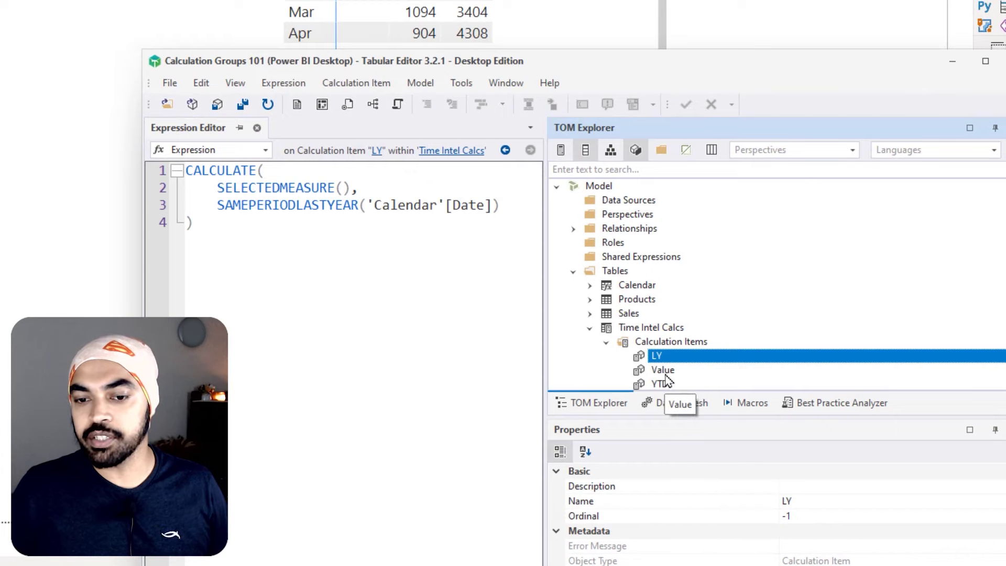
left_click(671, 374)
mouse_move(672, 373)
left_mouse_down()
mouse_move(672, 349)
mouse_move(664, 367)
left_mouse_up()
left_click(678, 344)
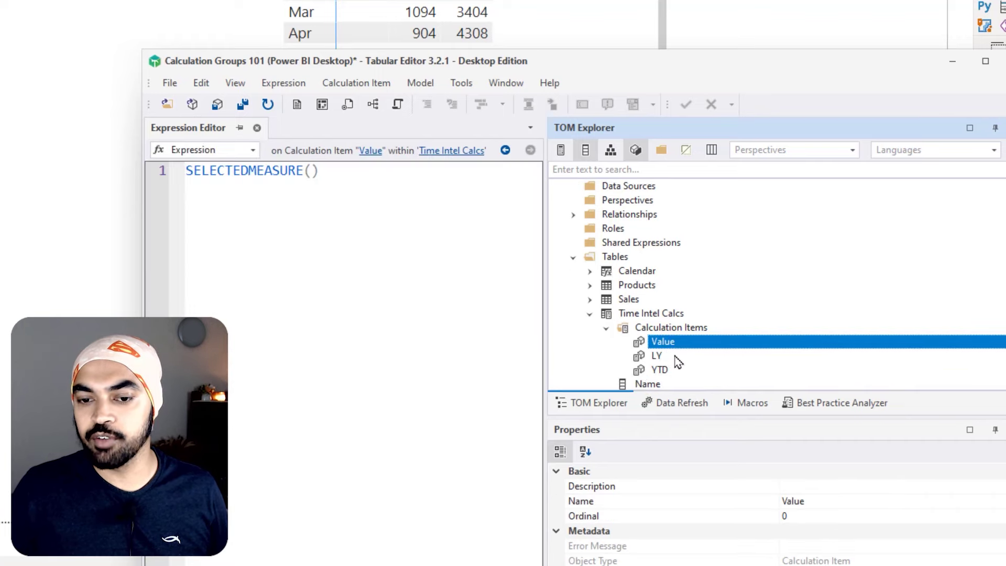
Step: Save the reordered Time Intel Calcs items to the model and return to the Power BI report
left_click(671, 356)
left_click(670, 371)
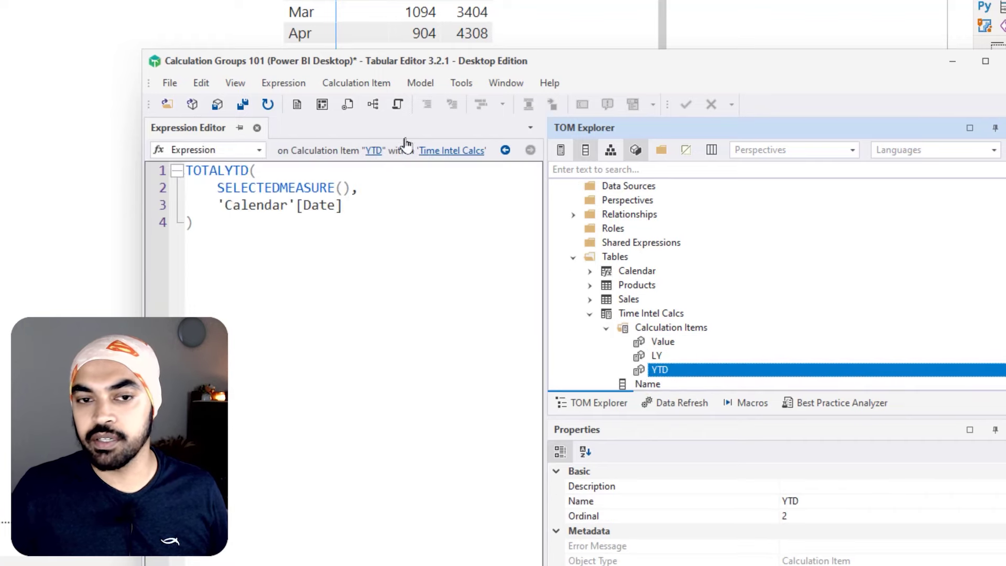
left_click(216, 106)
left_click(690, 117)
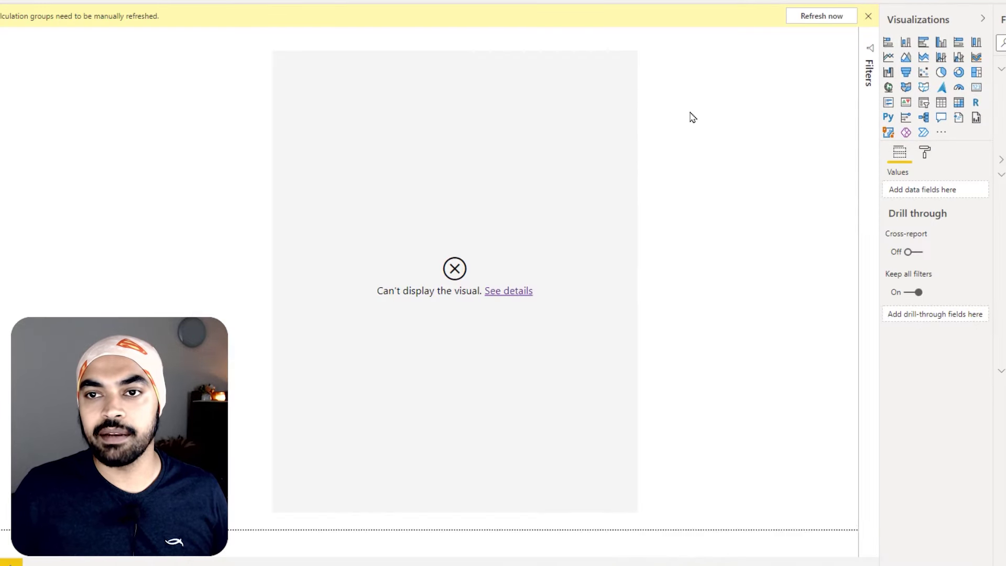
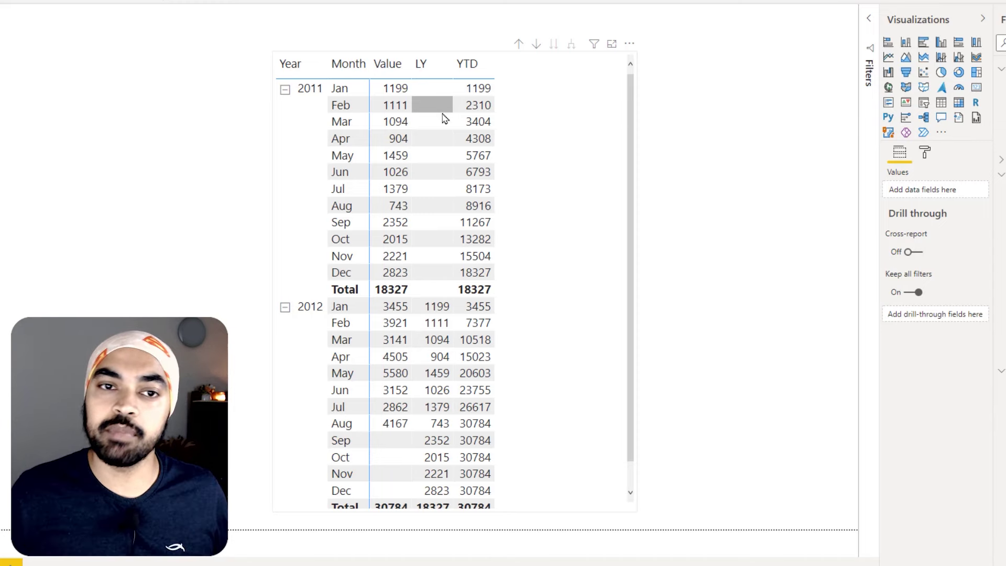
Step: Add Commission to the matrix values below Total Sales and widen the matrix to fit the additional columns
left_click(631, 171)
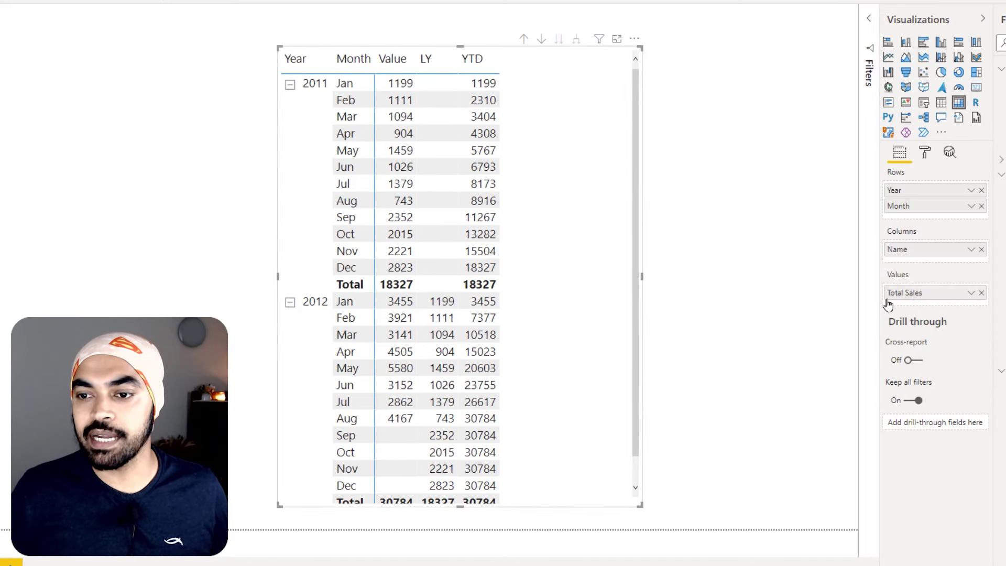
left_click_drag(879, 274, 941, 303)
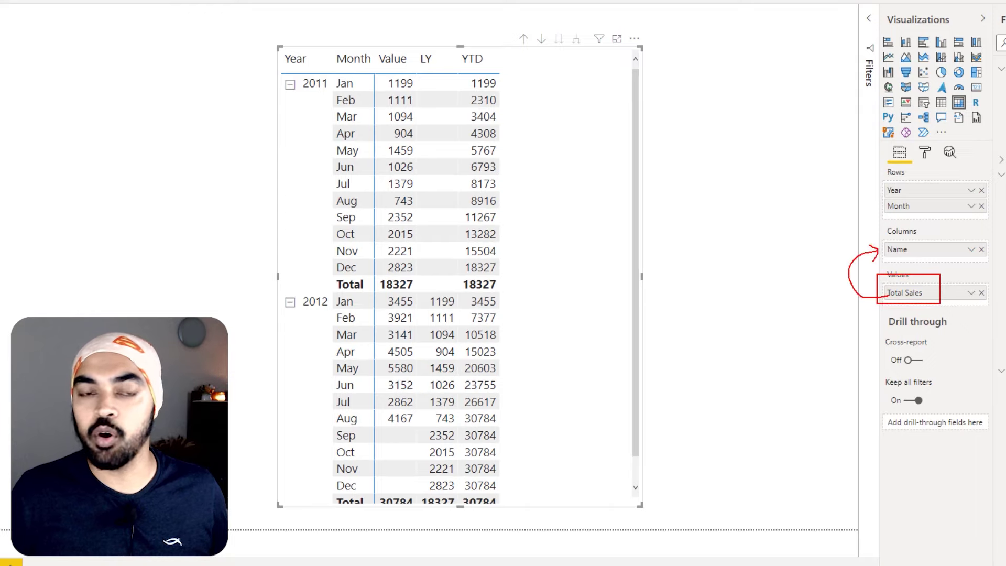
key("Escape")
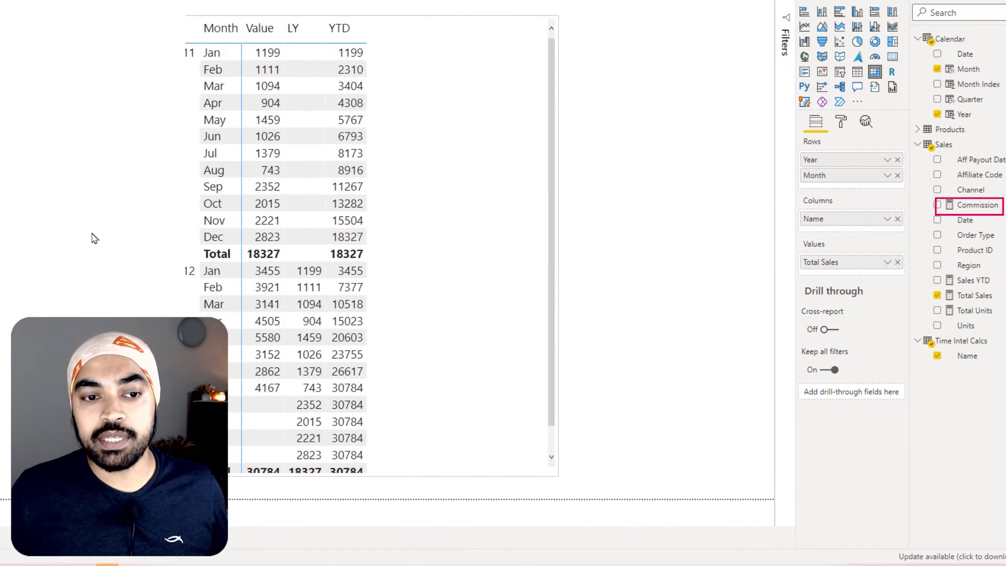
left_click_drag(964, 206, 850, 265)
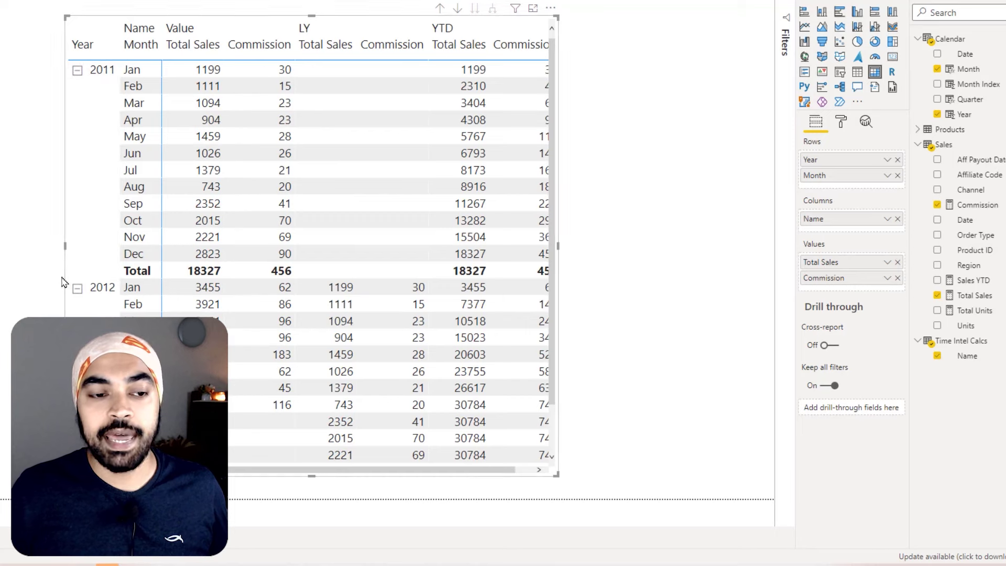
left_click(62, 254)
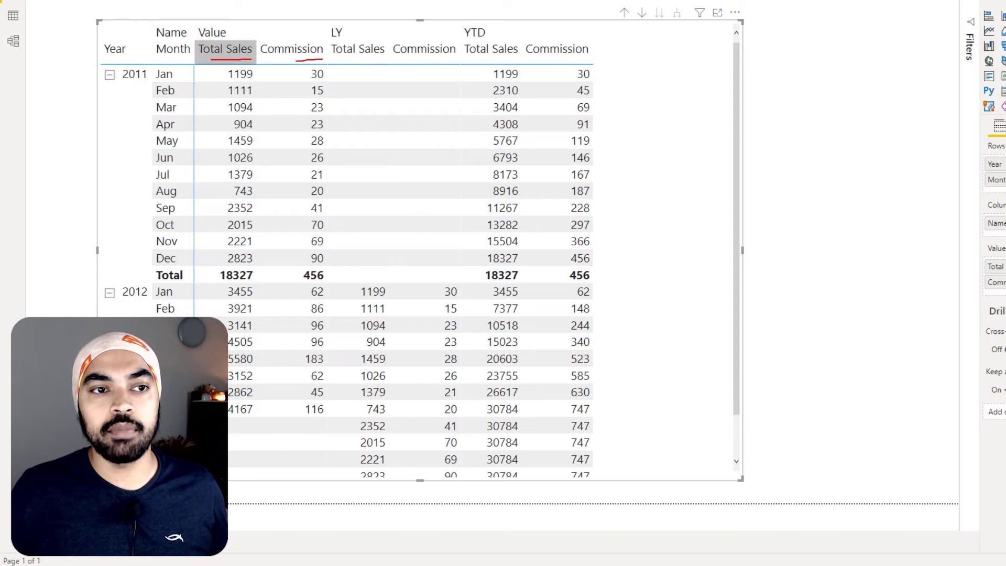
key("e")
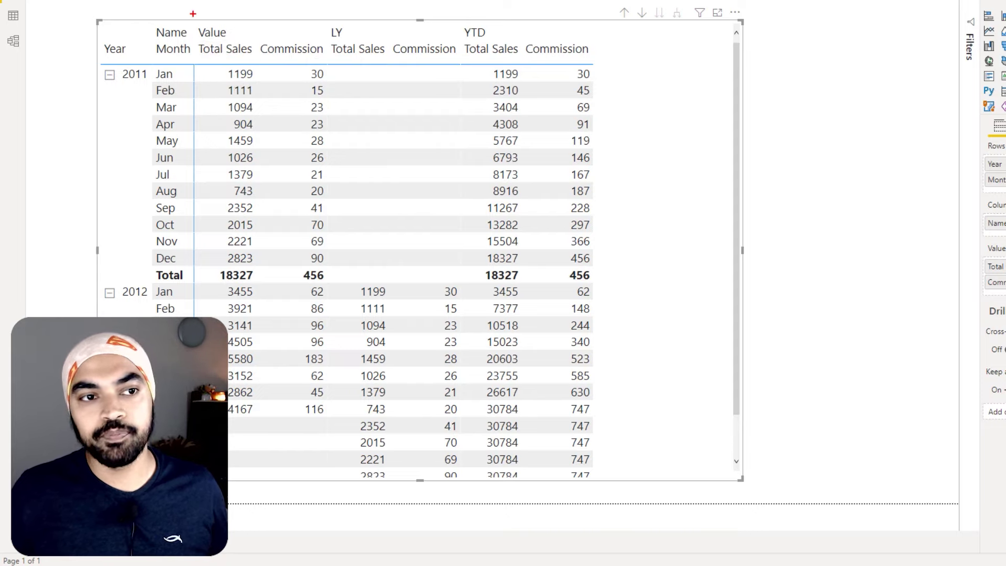
mouse_move(192, 14)
left_mouse_down()
mouse_move(239, 44)
mouse_move(235, 52)
left_mouse_up()
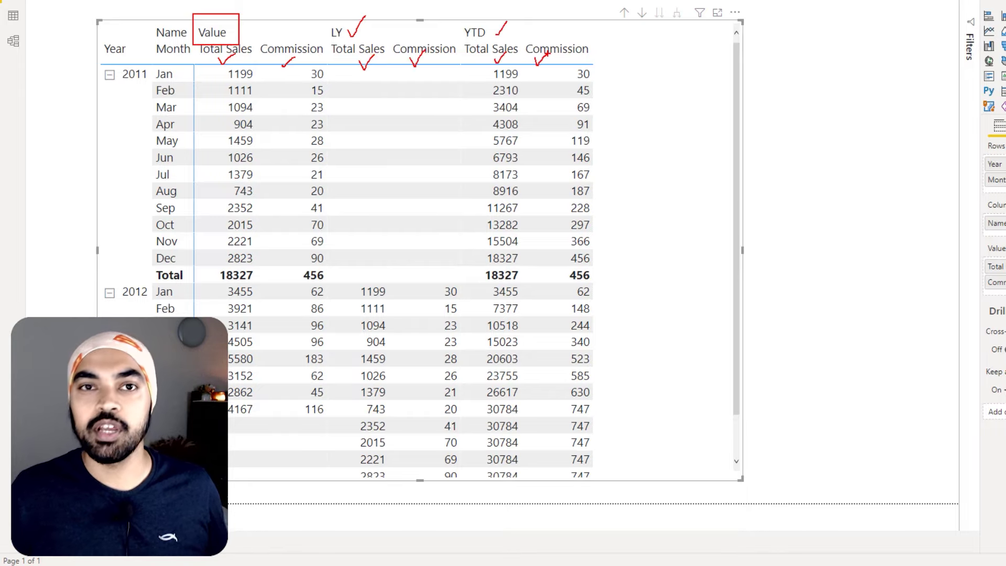
key("Escape")
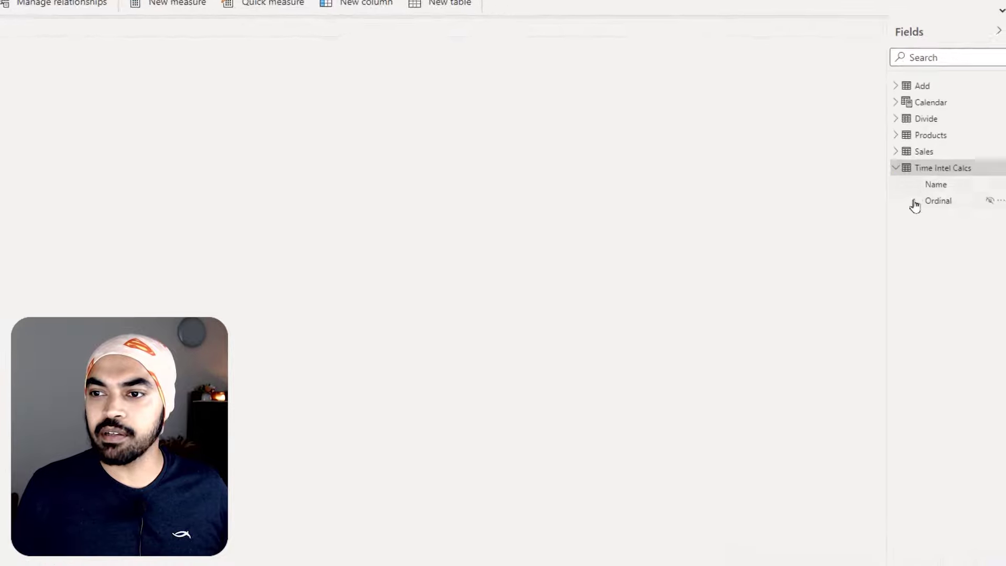
Step: Examine the Name and Ordinal columns of the Time Intel Calcs table in the data view
left_click_drag(871, 153, 981, 214)
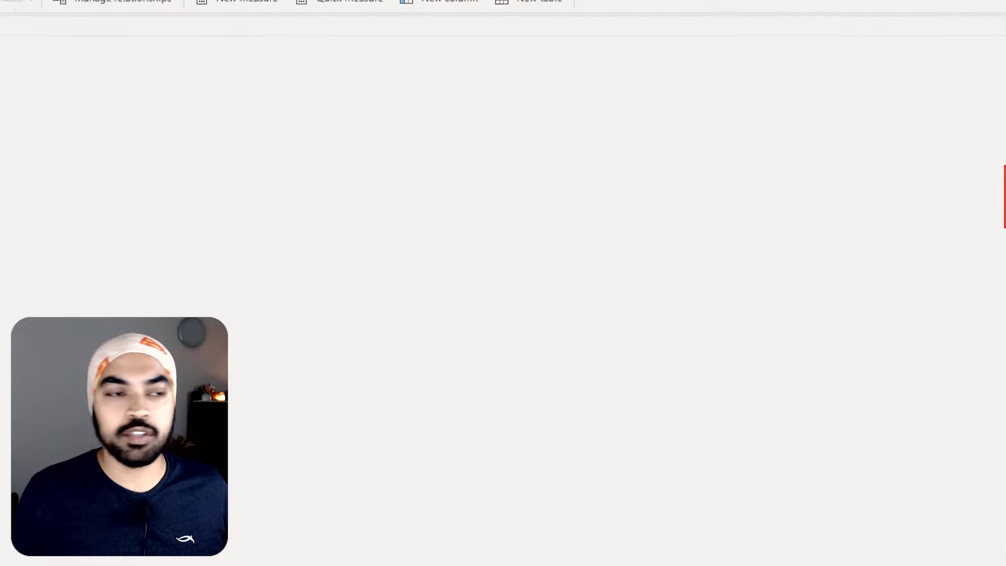
left_click_drag(27, 63, 124, 138)
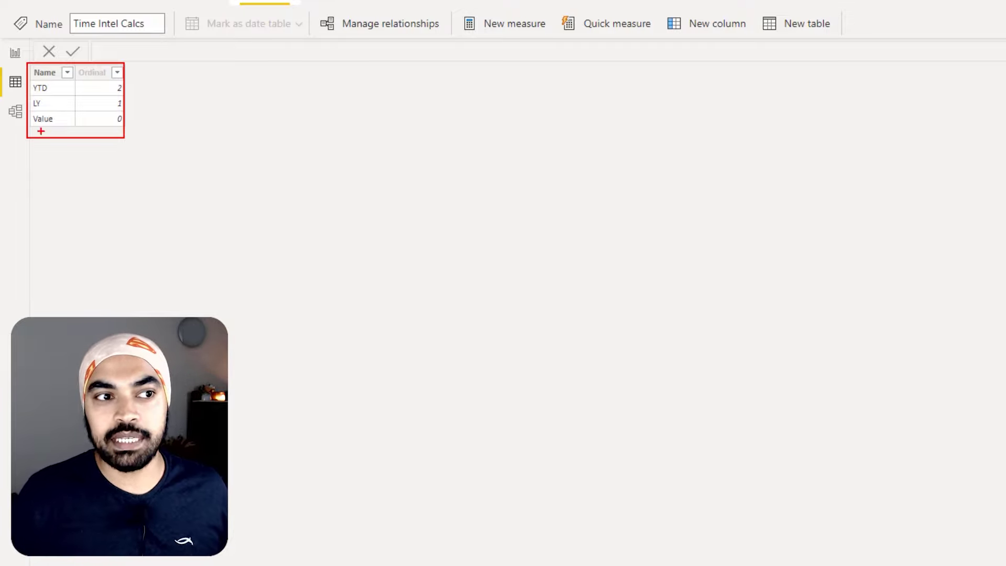
left_click_drag(48, 127, 49, 169)
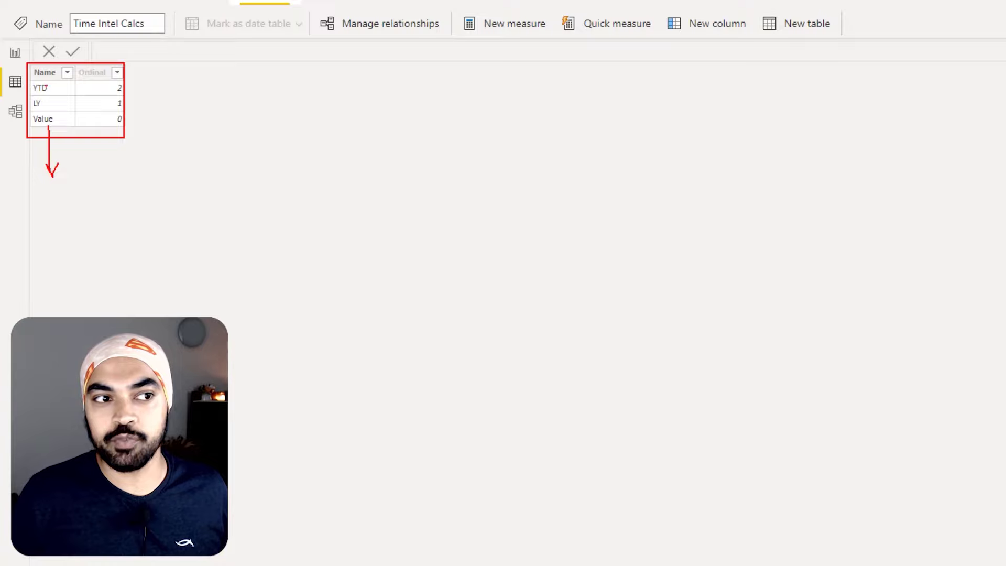
left_click_drag(59, 122, 69, 109)
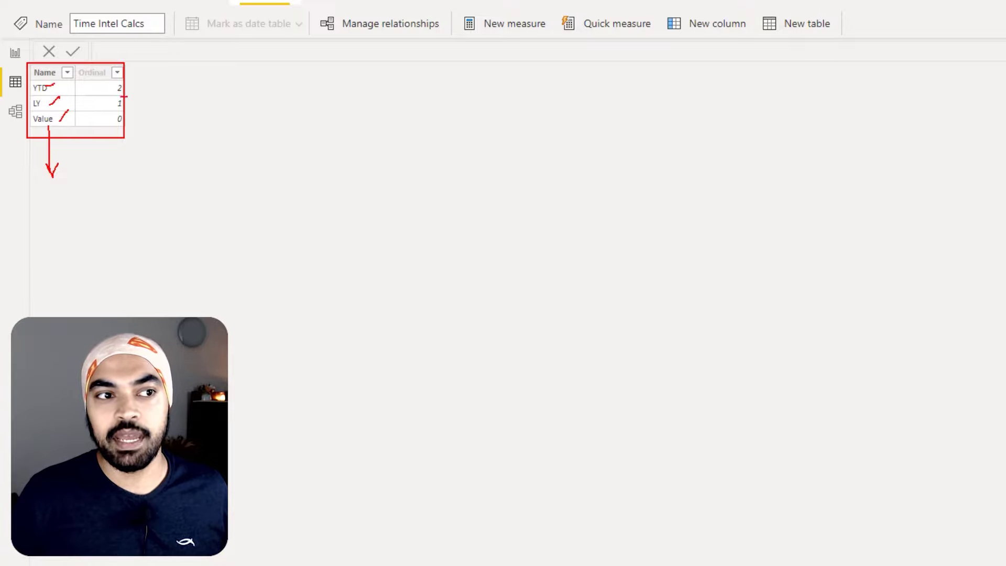
mouse_move(108, 137)
left_mouse_down()
mouse_move(141, 131)
mouse_move(131, 86)
left_mouse_up()
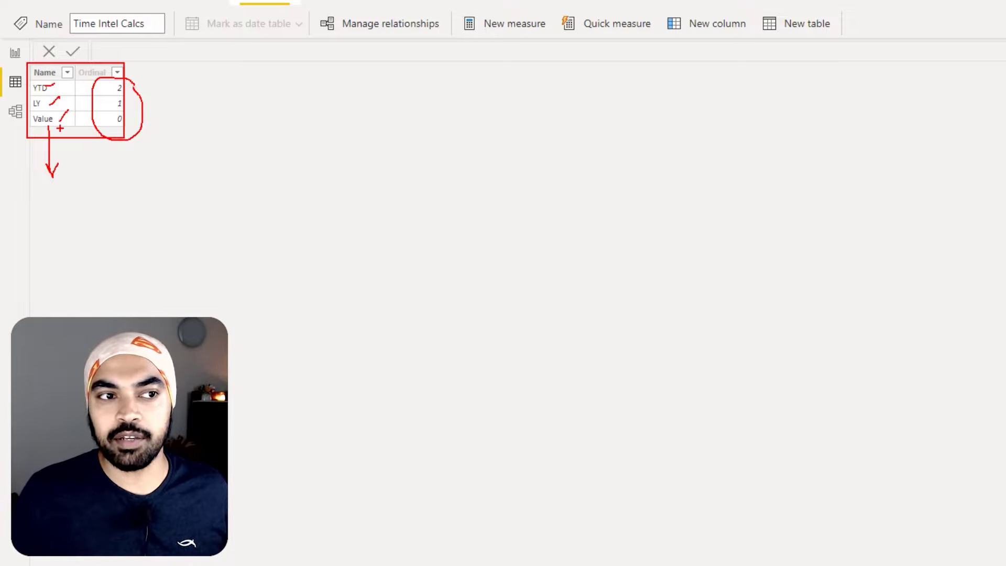
key("e")
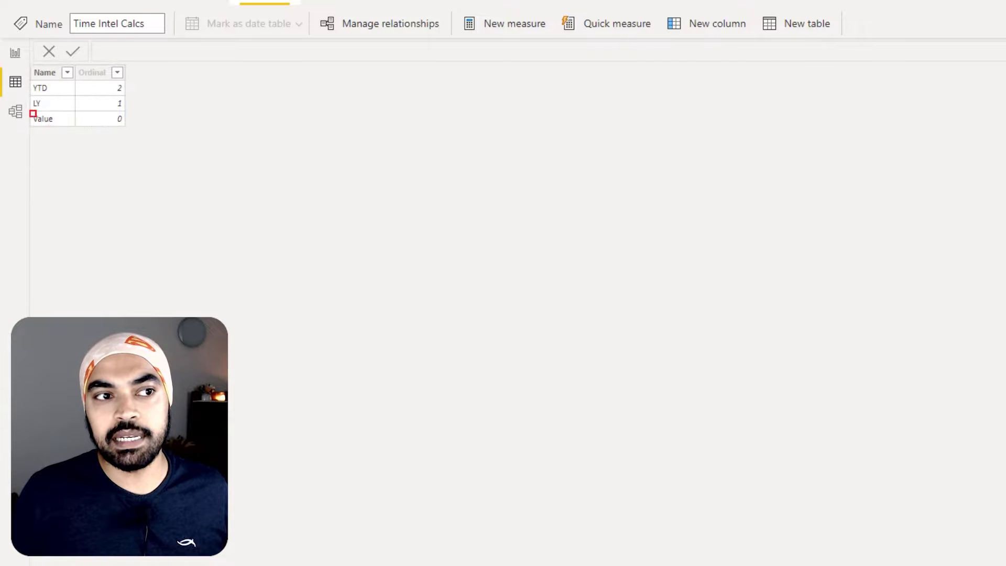
left_click_drag(32, 113, 129, 135)
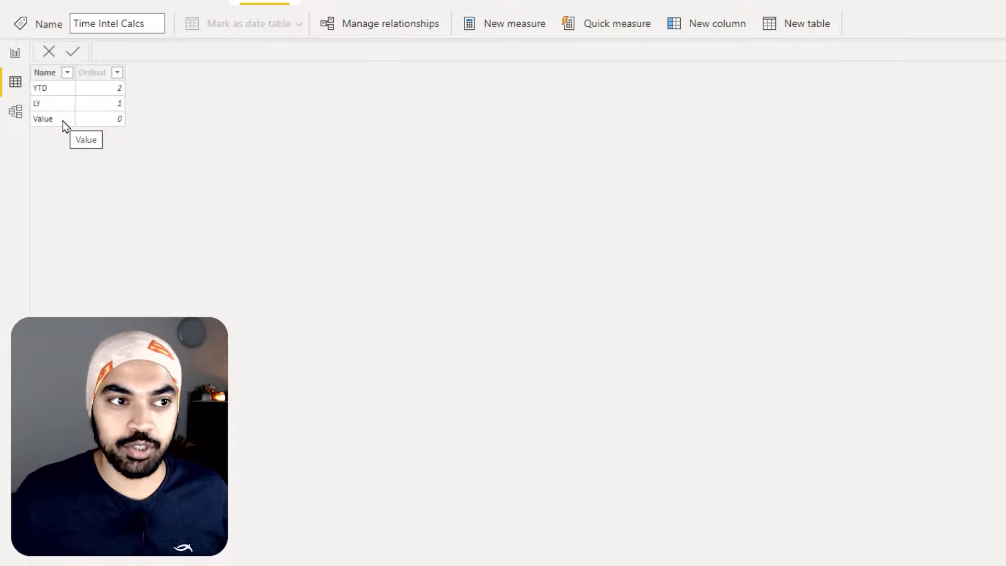
Step: Return to the report, add the Time Intel Calcs Name field to the Total Sales matrix as columns and enlarge the matrix
left_click(15, 53)
left_click(788, 240)
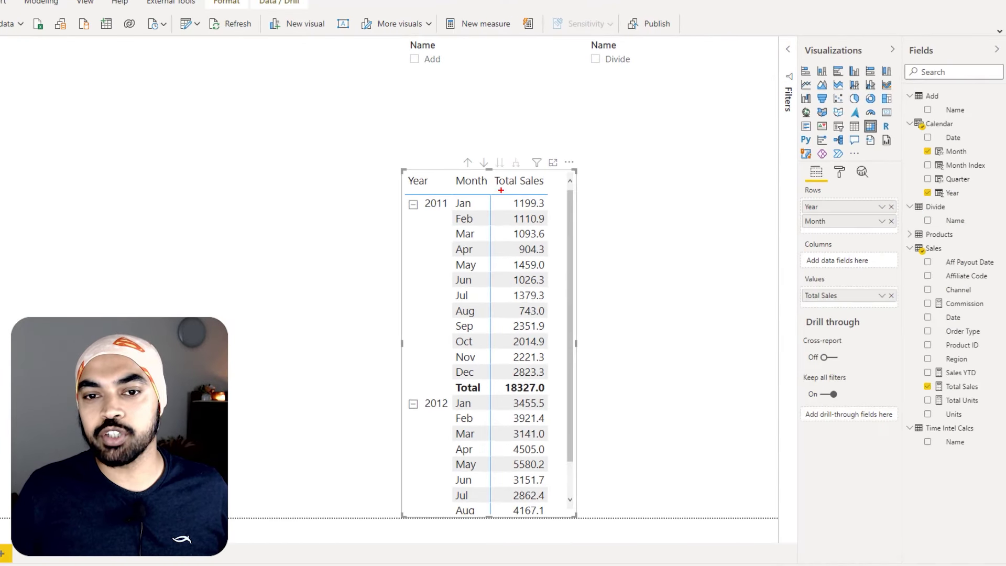
mouse_move(494, 174)
left_mouse_down()
mouse_move(556, 194)
mouse_move(553, 210)
left_mouse_up()
key("Escape")
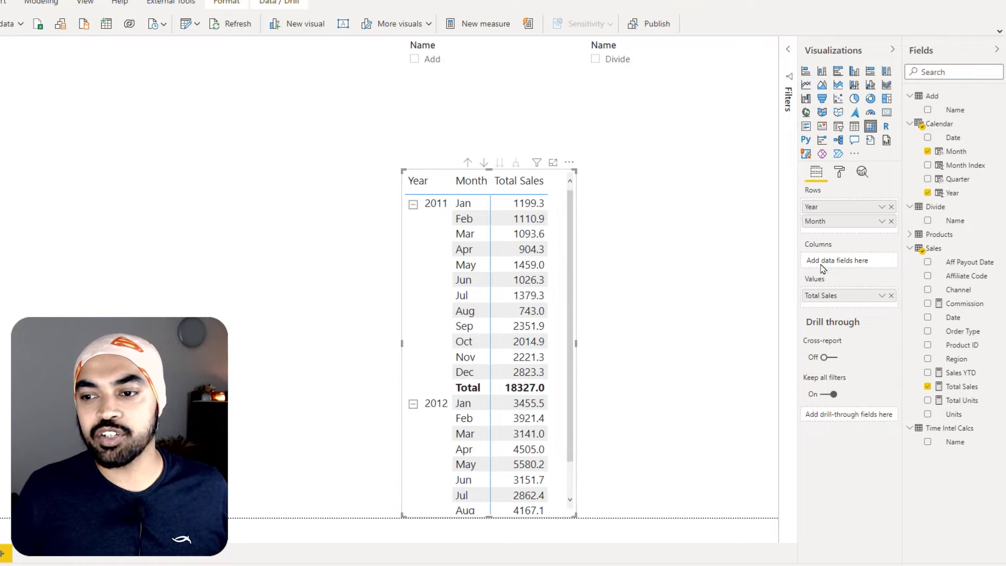
left_click_drag(939, 441, 854, 262)
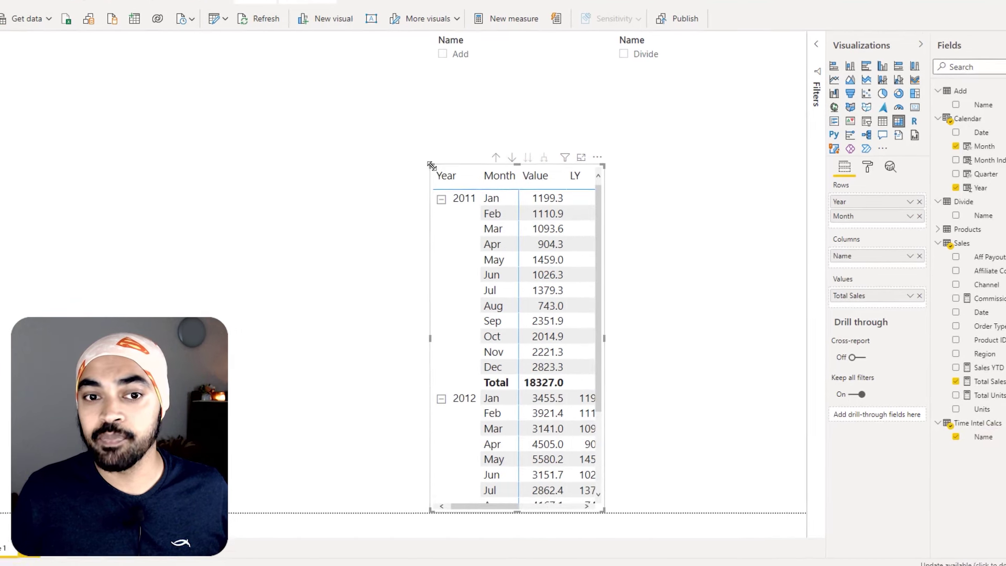
left_click_drag(412, 175, 146, 135)
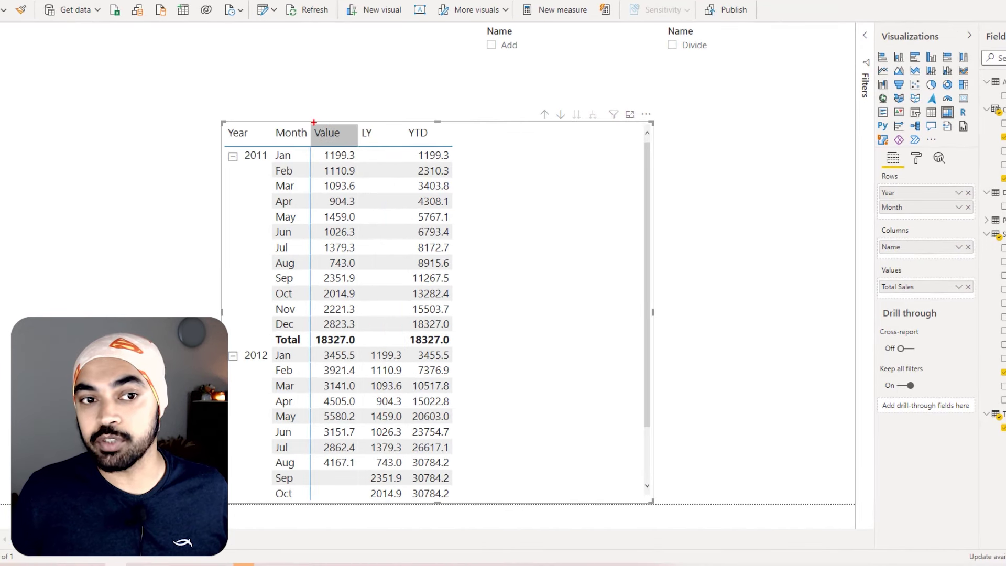
mouse_move(310, 122)
left_mouse_down()
mouse_move(341, 146)
mouse_move(438, 146)
left_mouse_up()
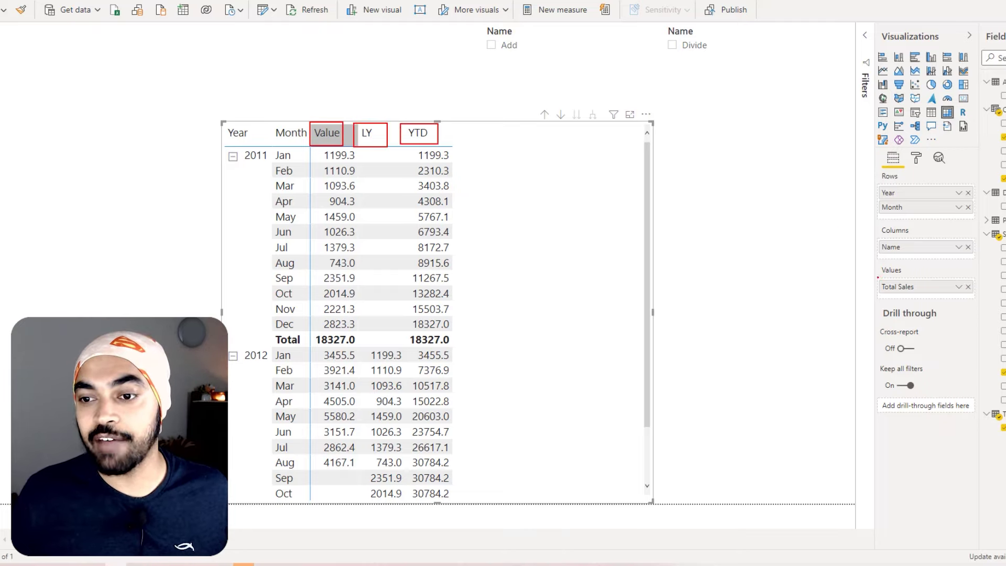
left_click_drag(877, 278, 934, 292)
mouse_move(900, 293)
left_mouse_down()
mouse_move(524, 319)
mouse_move(495, 310)
left_mouse_up()
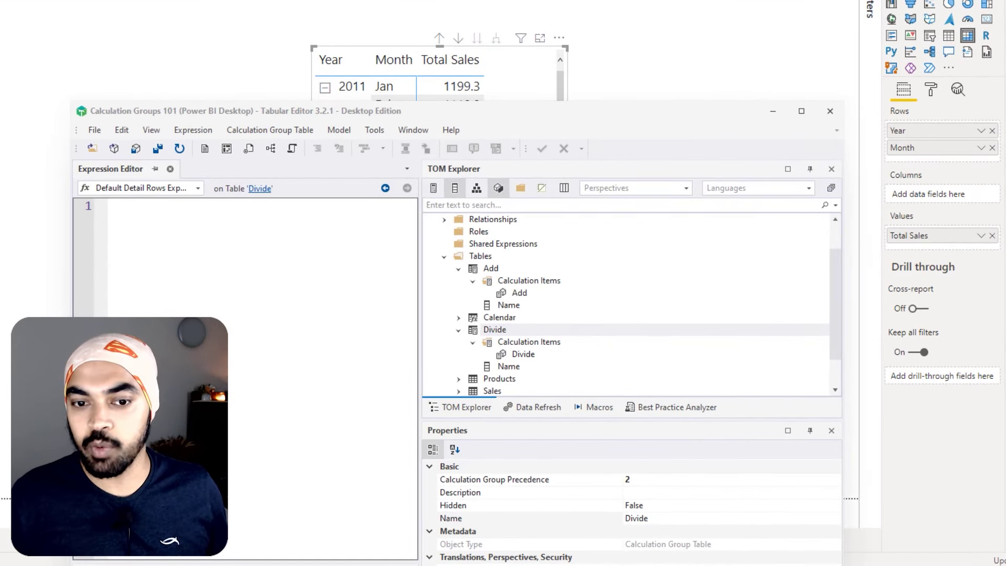
left_click_drag(457, 259, 511, 277)
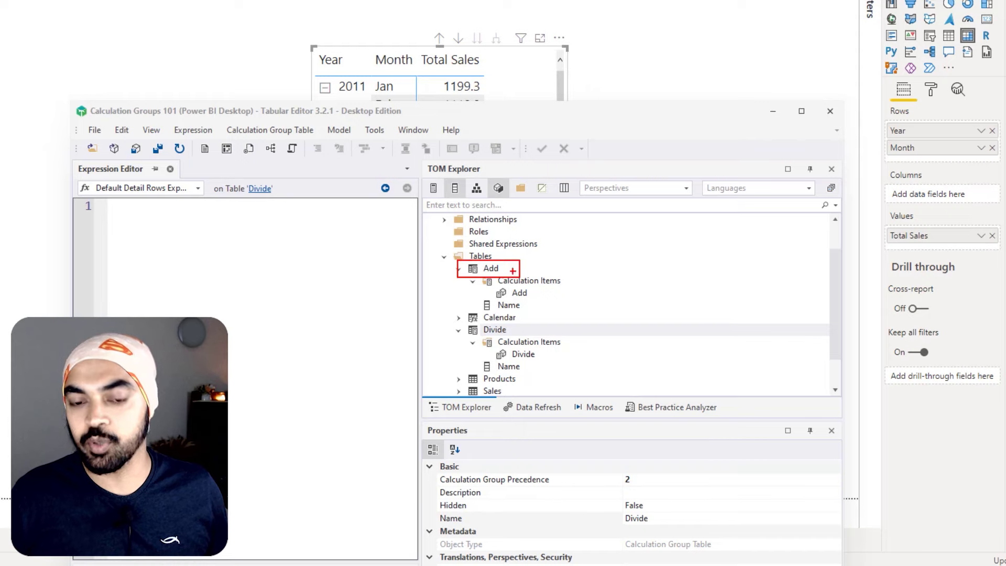
key("Escape")
right_click(482, 257)
mouse_move(519, 265)
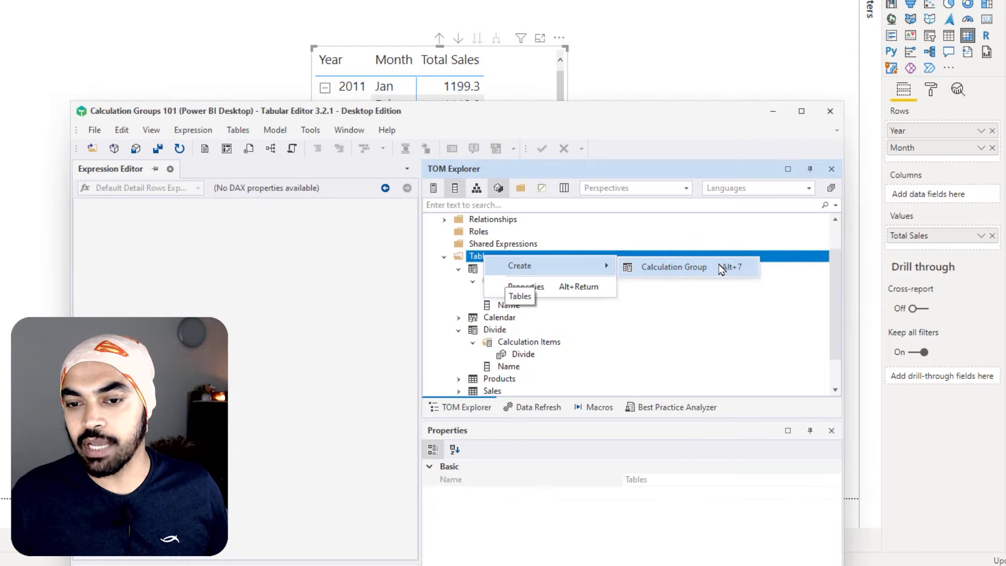
key("Escape")
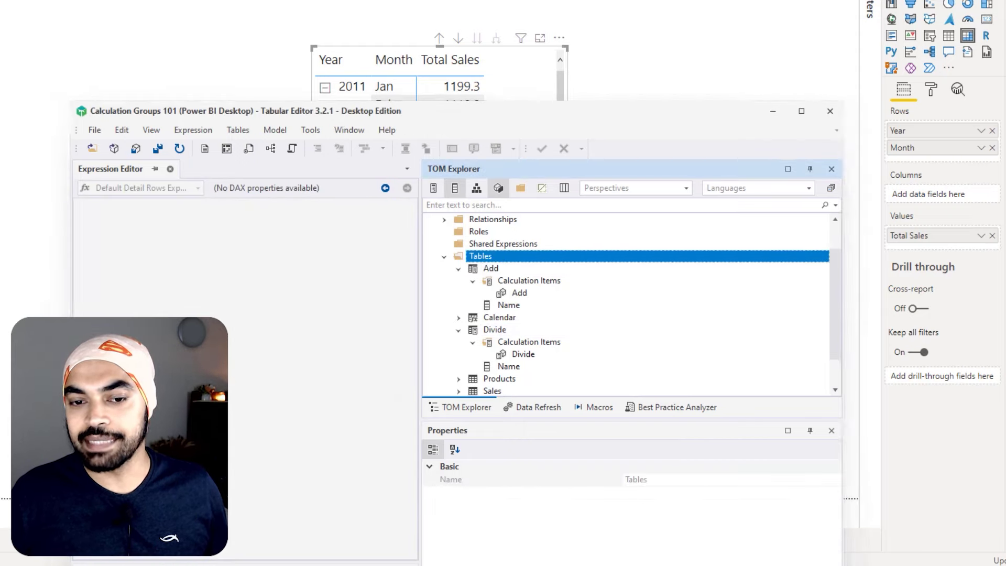
Step: Open the Add calculation item in the Add calculation group and examine its expression
mouse_move(463, 260)
left_mouse_down()
mouse_move(510, 275)
mouse_move(474, 292)
left_mouse_up()
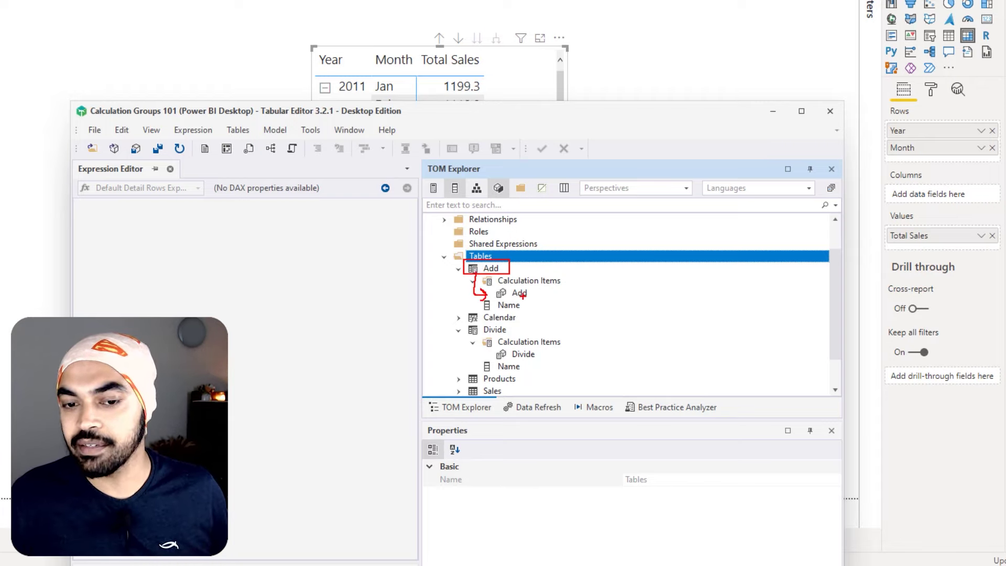
key("Escape")
left_click(527, 297)
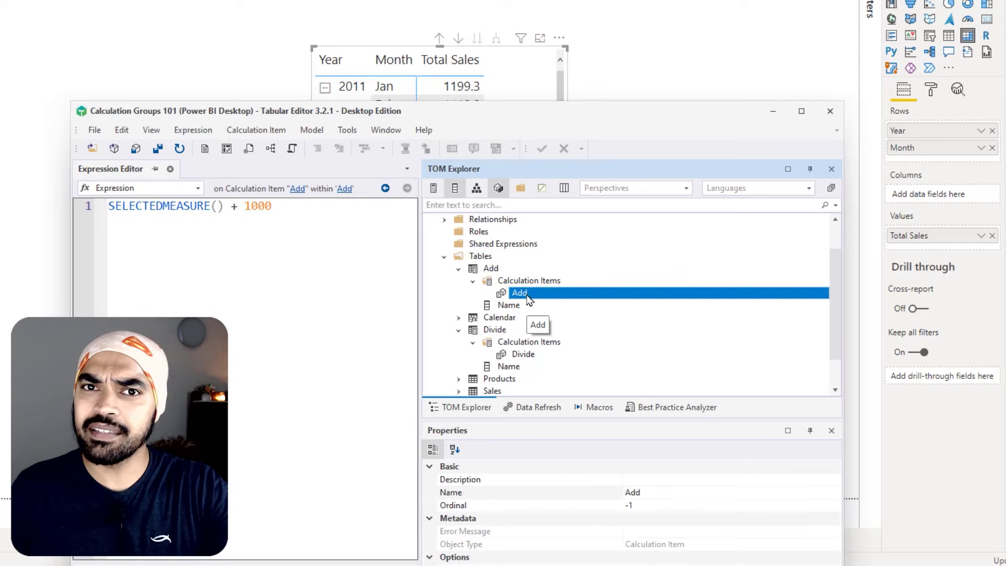
key("ctrl+2")
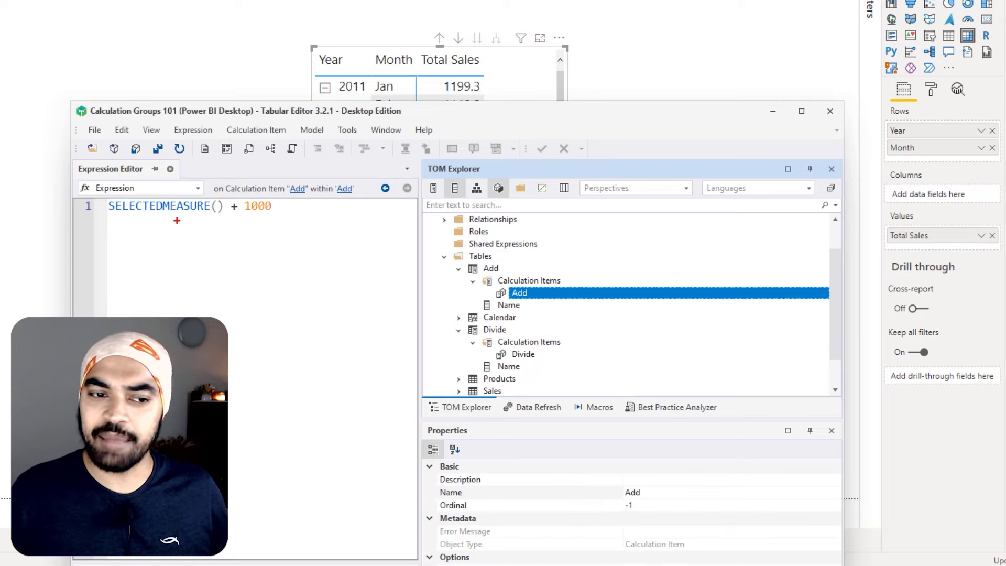
mouse_move(186, 244)
left_mouse_down()
mouse_move(241, 248)
mouse_move(251, 223)
left_mouse_up()
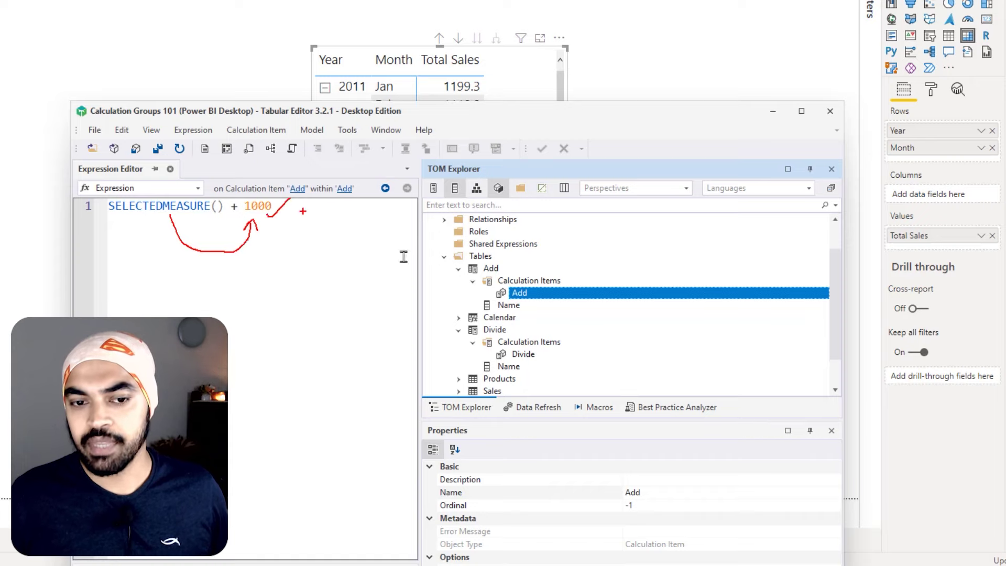
Step: Open the Divide calculation item in the Divide calculation group and examine its expression
left_click(496, 330)
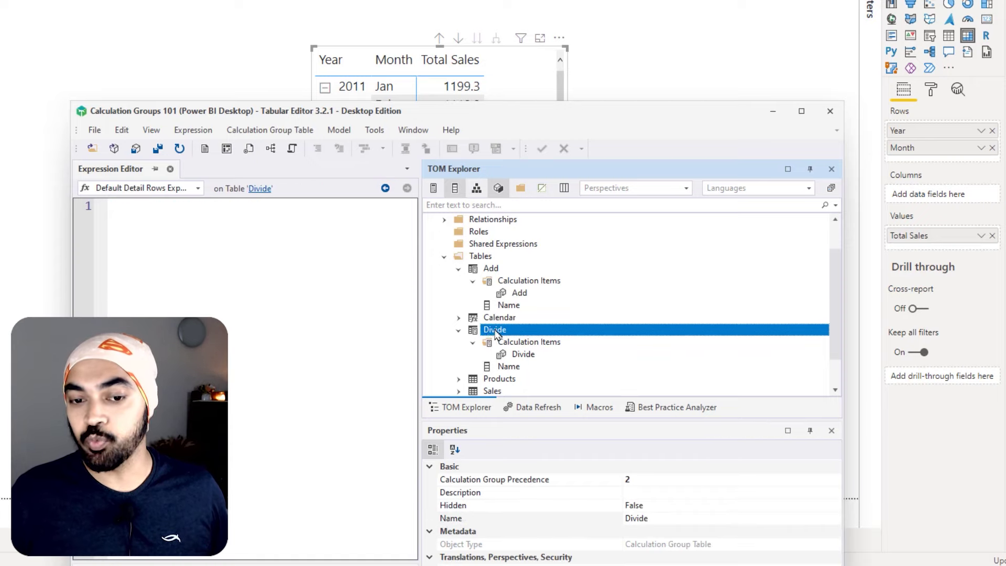
left_click(524, 354)
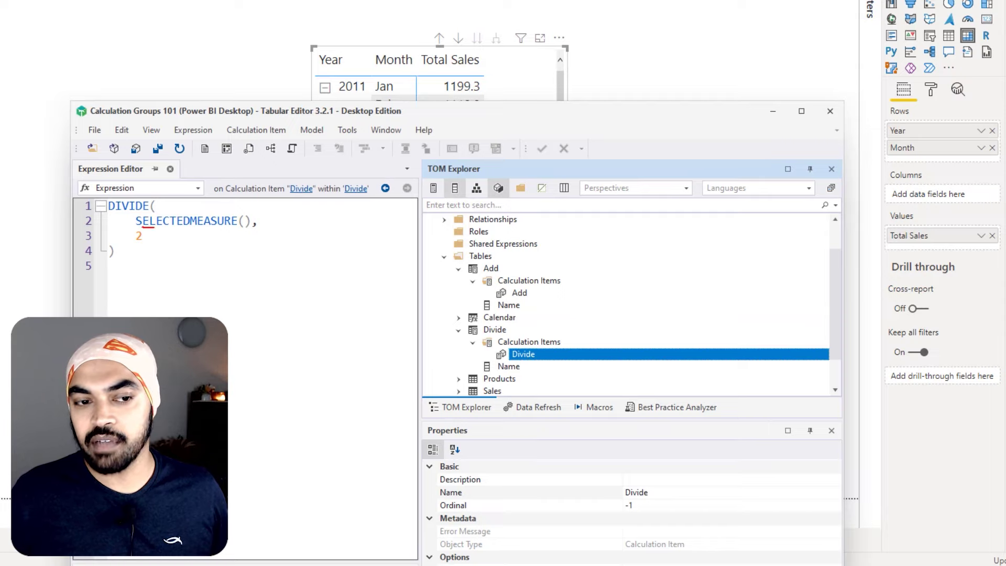
left_click_drag(136, 226, 252, 232)
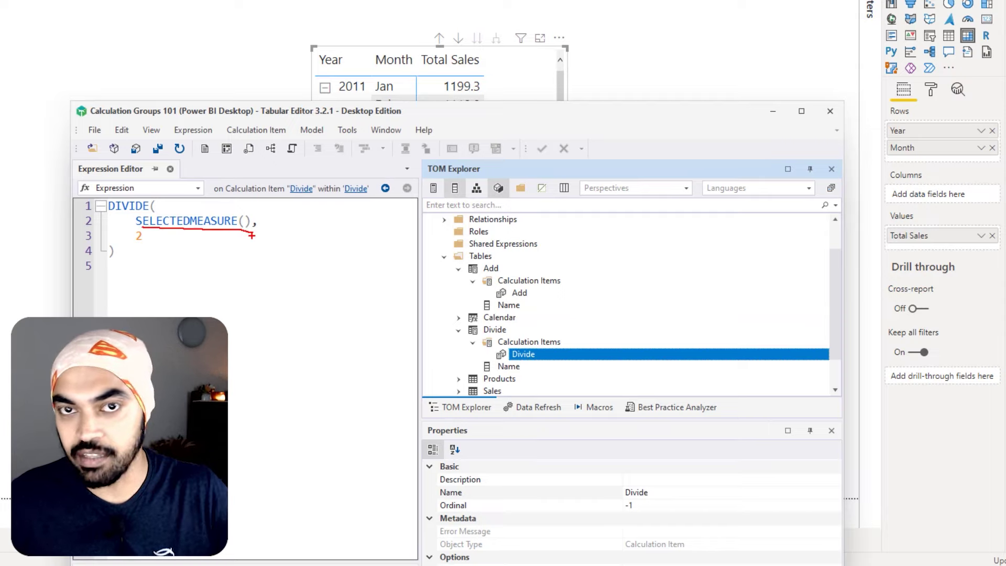
mouse_move(169, 234)
left_mouse_down()
mouse_move(125, 223)
mouse_move(135, 250)
mouse_move(161, 240)
left_mouse_up()
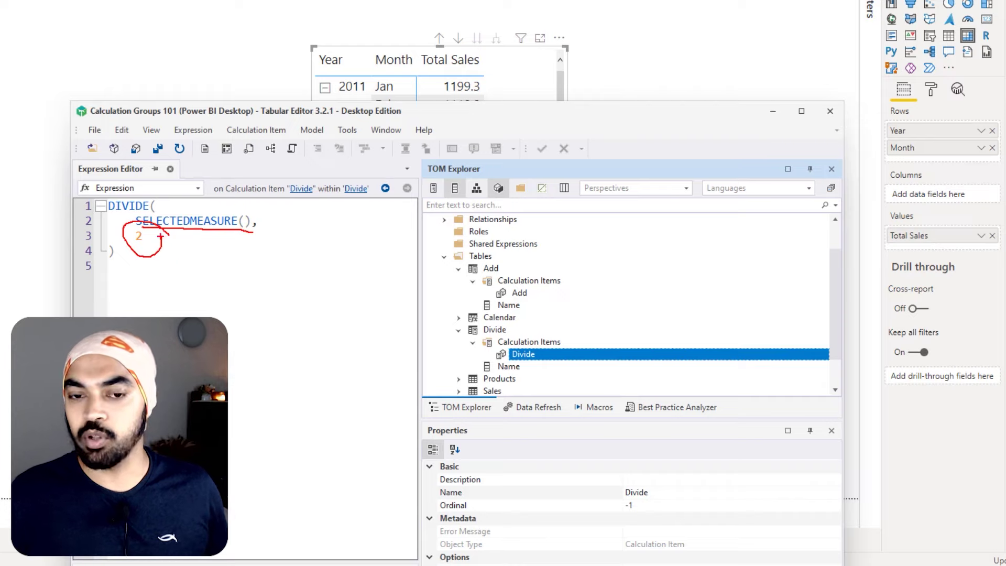
key("Escape")
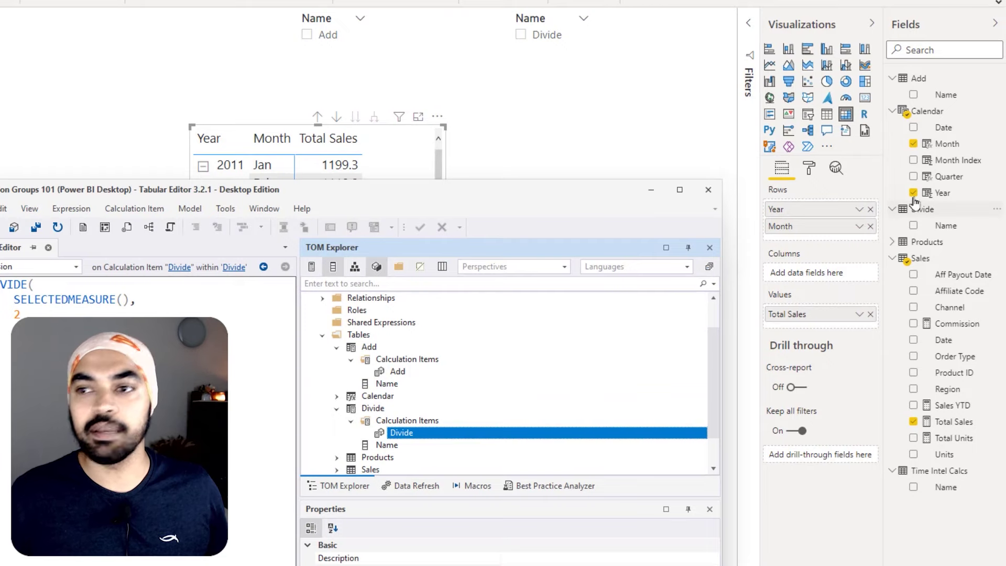
Step: Examine the Name fields of the Add and Divide tables and match each to its slicer on the report page
left_click_drag(892, 70, 982, 109)
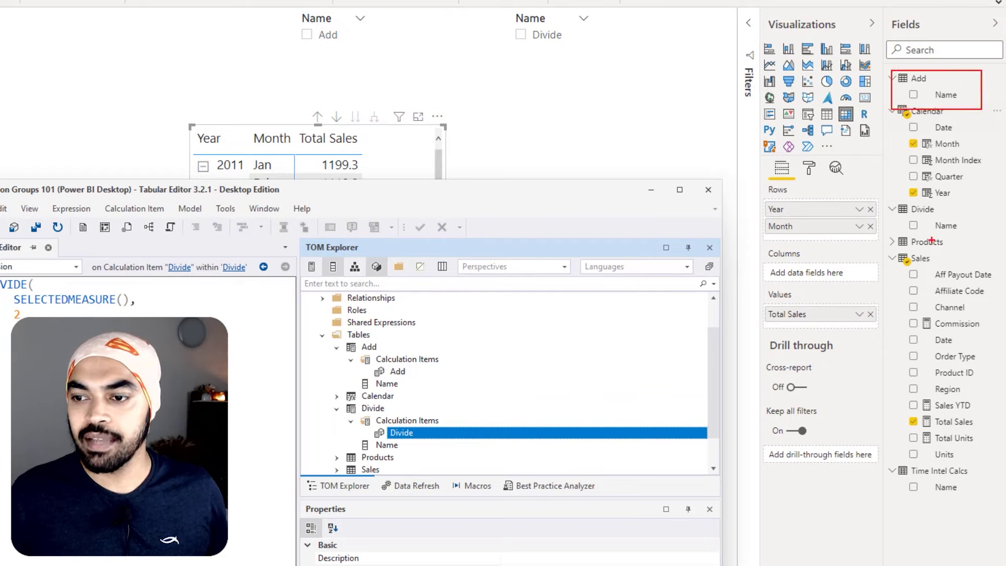
left_click_drag(891, 207, 968, 242)
left_click_drag(921, 100, 949, 100)
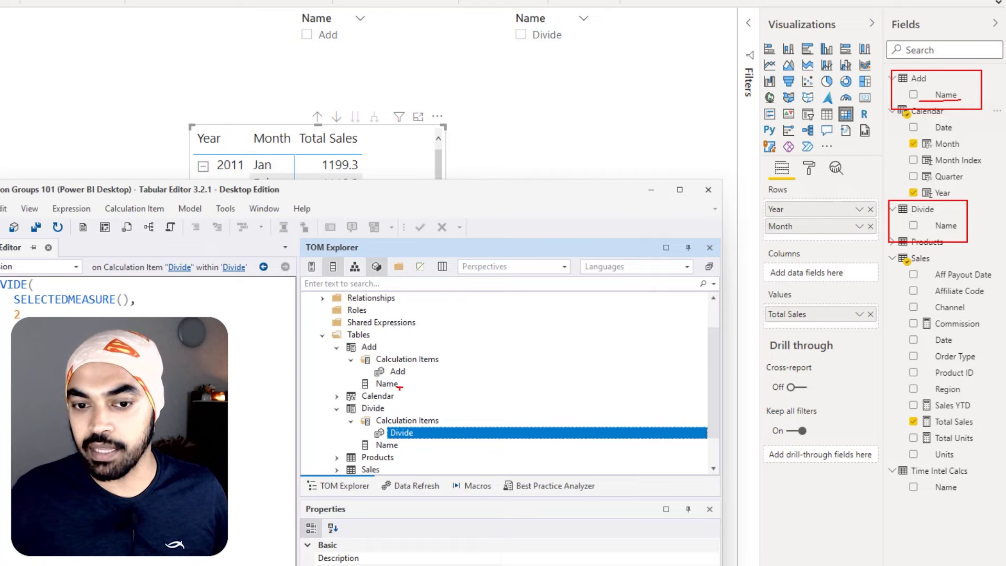
left_click_drag(408, 375, 419, 369)
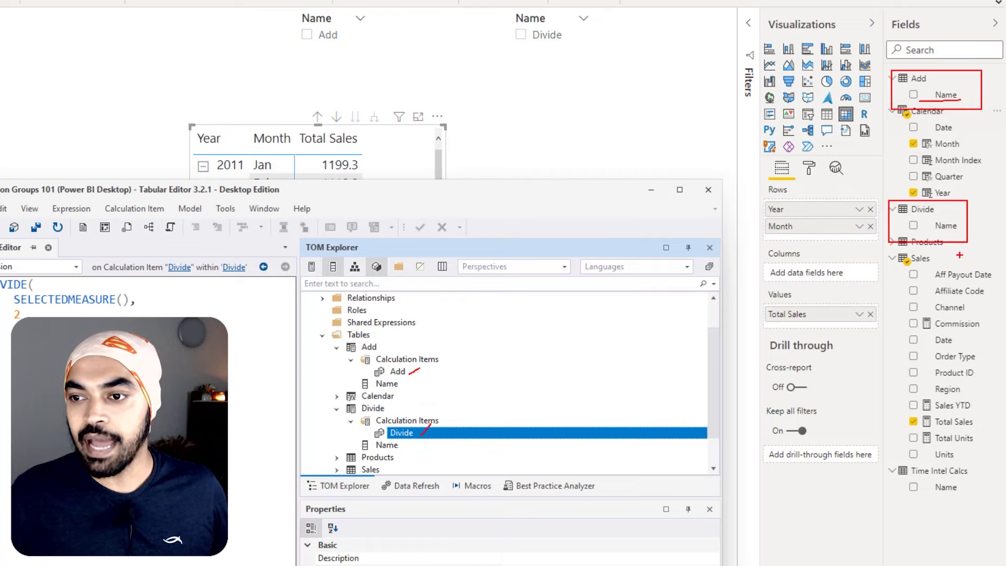
left_click_drag(910, 220, 977, 237)
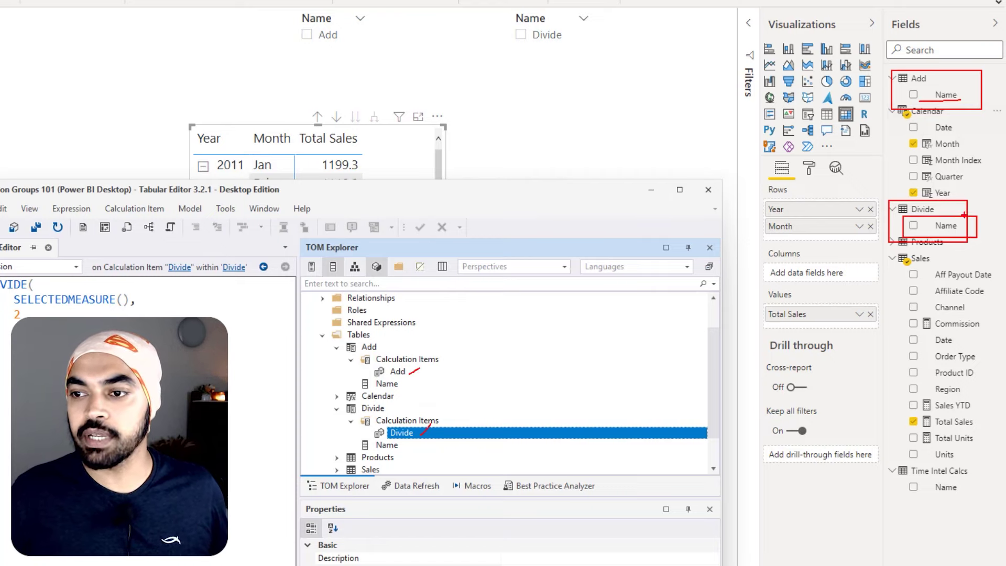
key("e")
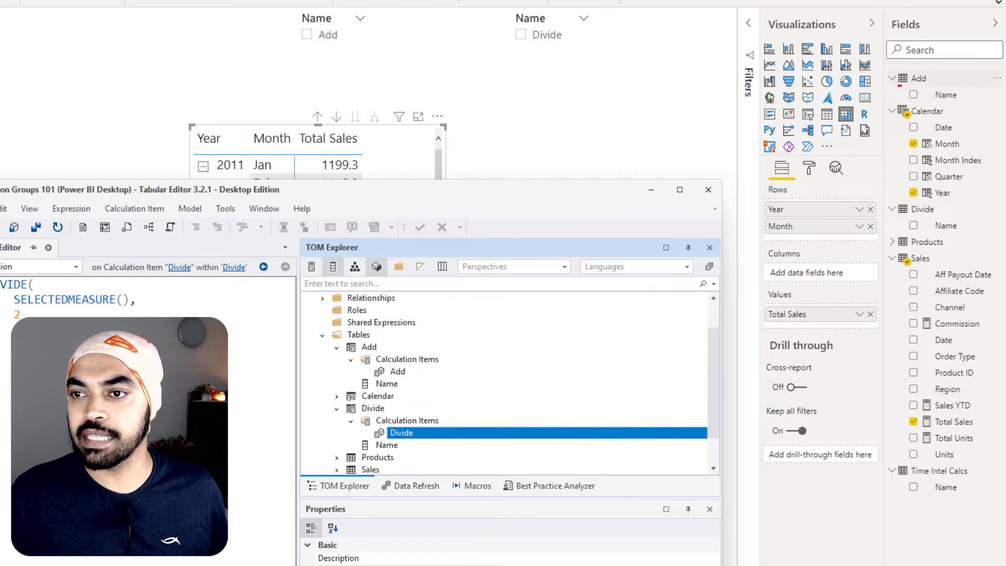
mouse_move(899, 86)
left_mouse_down()
mouse_move(957, 104)
mouse_move(432, 95)
mouse_move(317, 77)
mouse_move(309, 50)
mouse_move(318, 23)
mouse_move(296, 36)
mouse_move(343, 25)
left_mouse_up()
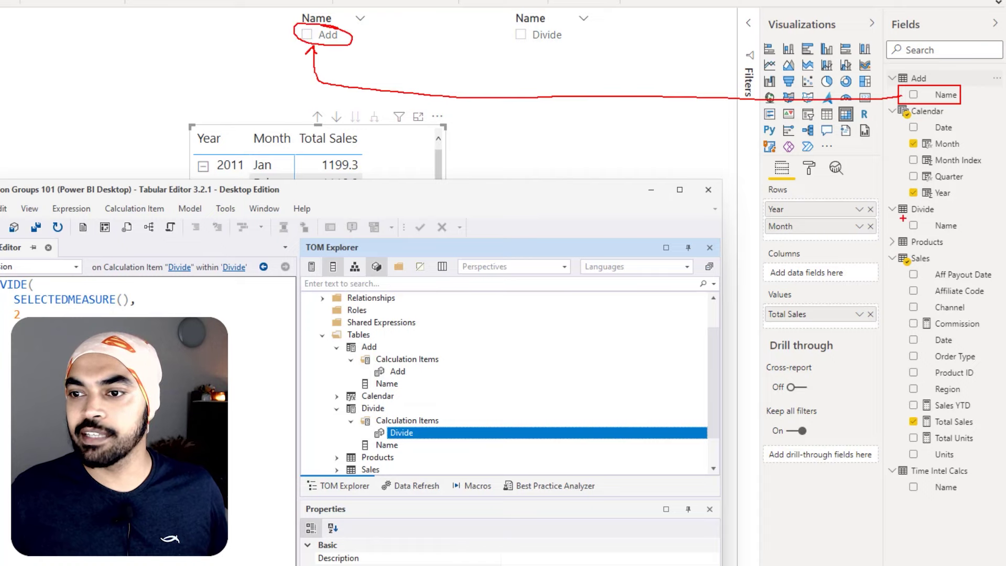
left_click_drag(891, 212, 979, 232)
mouse_move(907, 228)
left_mouse_down()
mouse_move(693, 181)
mouse_move(596, 123)
mouse_move(571, 59)
mouse_move(530, 19)
mouse_move(517, 36)
mouse_move(522, 27)
mouse_move(528, 52)
mouse_move(566, 55)
mouse_move(566, 29)
left_mouse_up()
key("Escape")
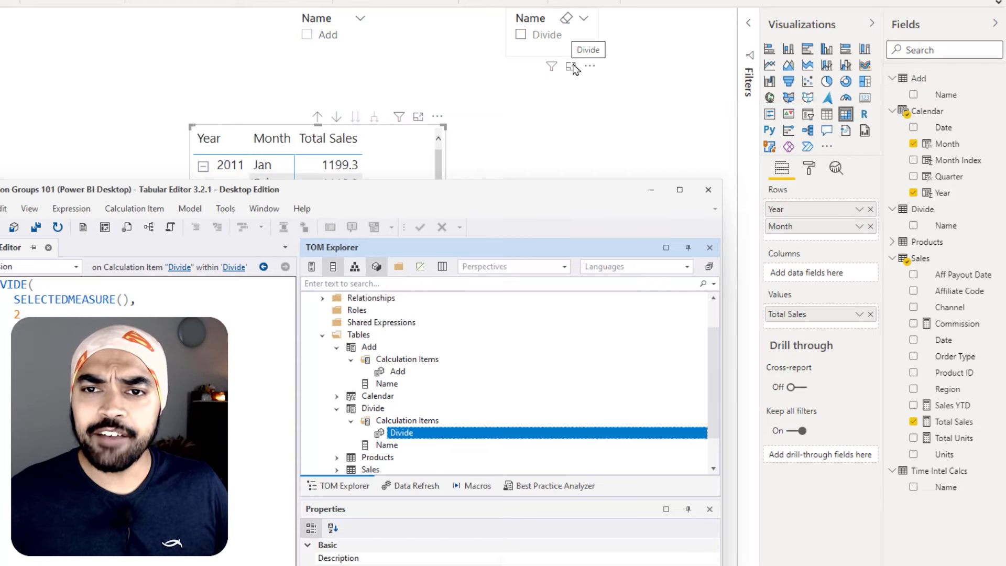
Step: Switch to the Power BI report, select the matrix and examine its Year, Month and Total Sales columns
left_click(566, 155)
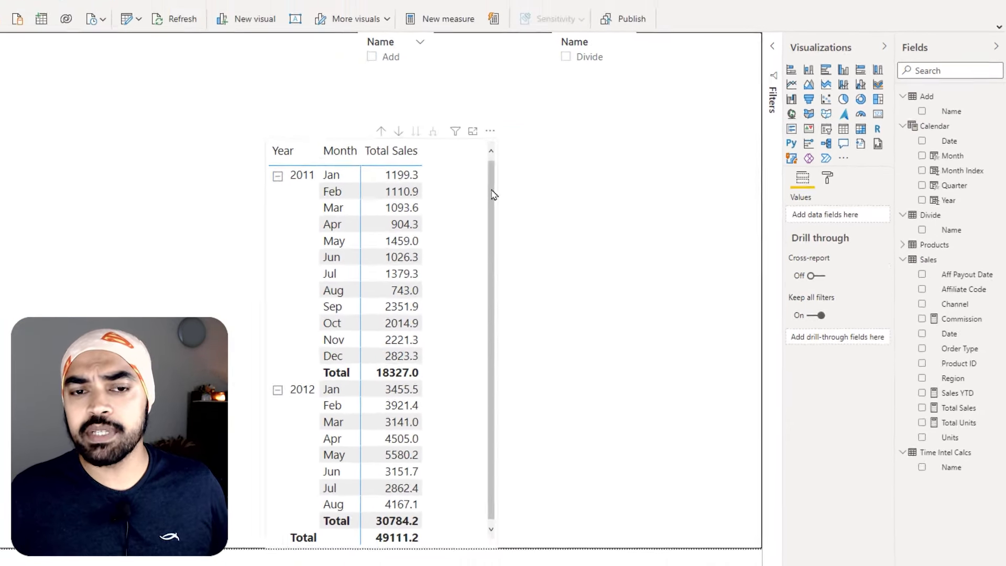
left_click(248, 116)
left_click_drag(340, 130, 332, 152)
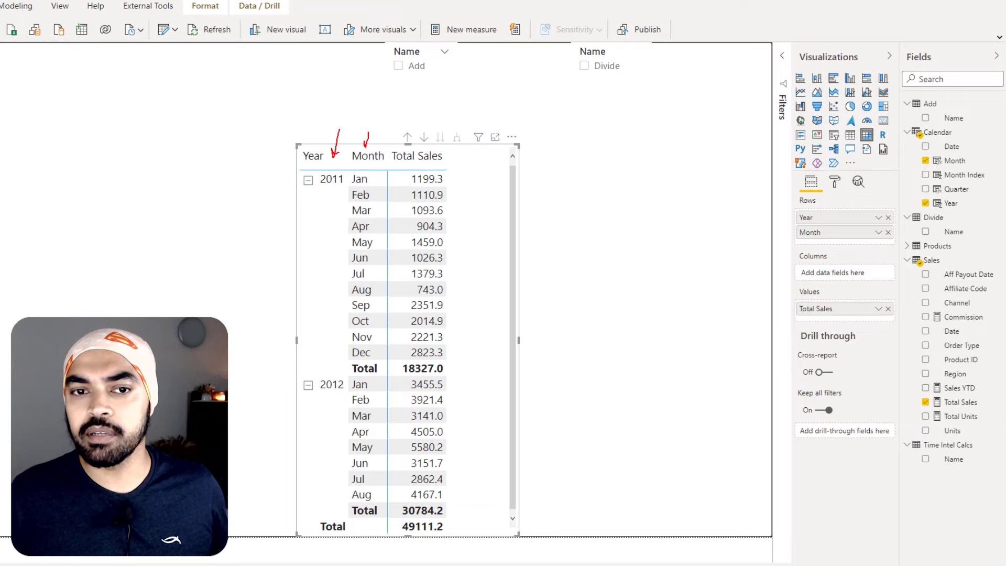
left_click_drag(407, 133, 403, 149)
key("Escape")
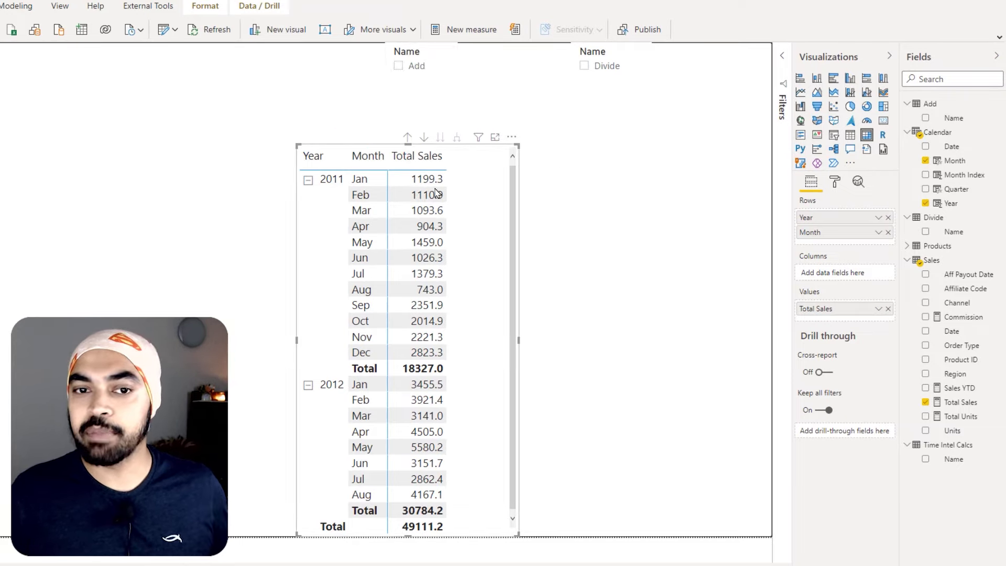
Step: Apply the Add slicer item to the matrix, check its effect on Total Sales, and clear the selection
left_click_drag(398, 169, 455, 185)
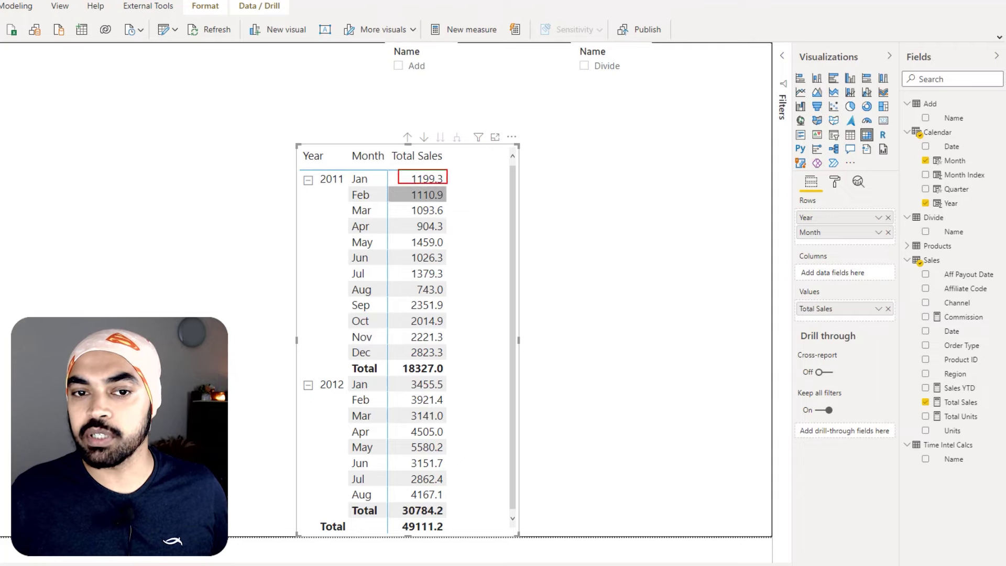
left_click_drag(429, 59, 433, 66)
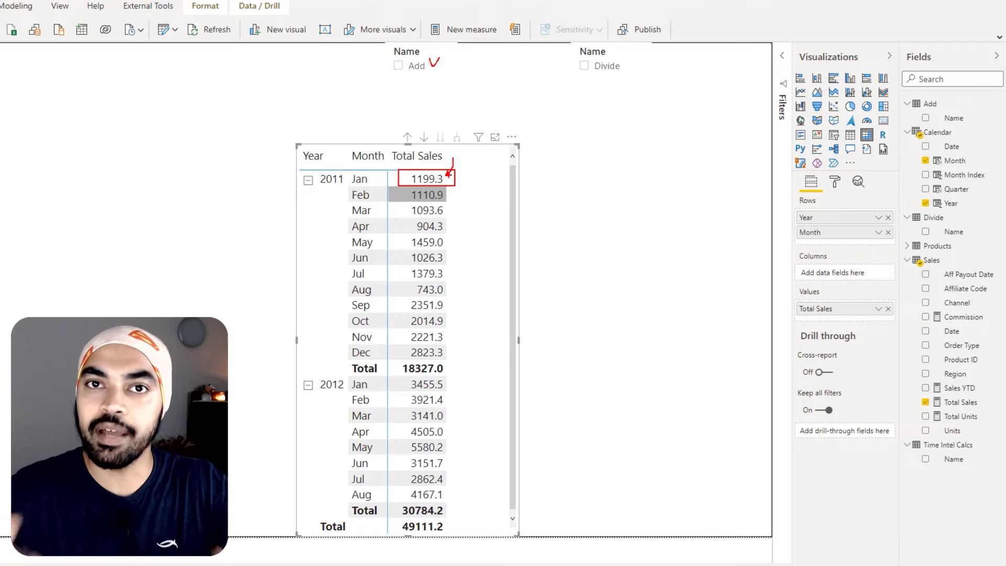
key("Escape")
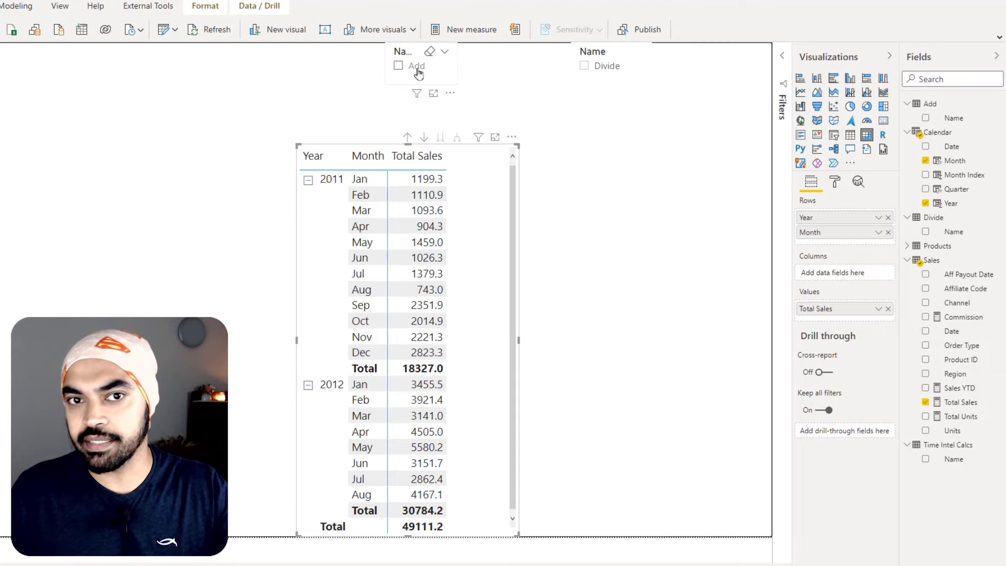
left_click(399, 66)
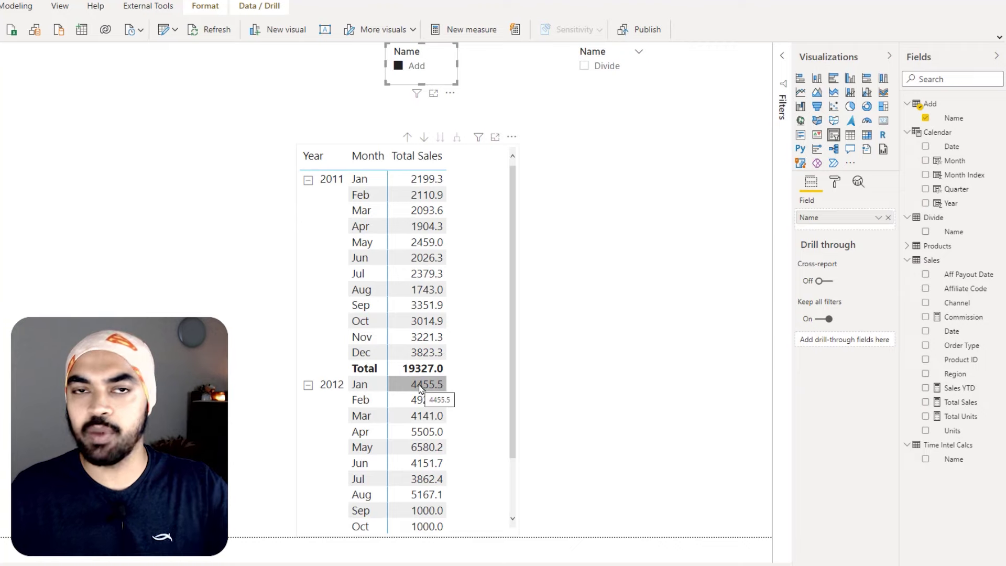
left_click(417, 66)
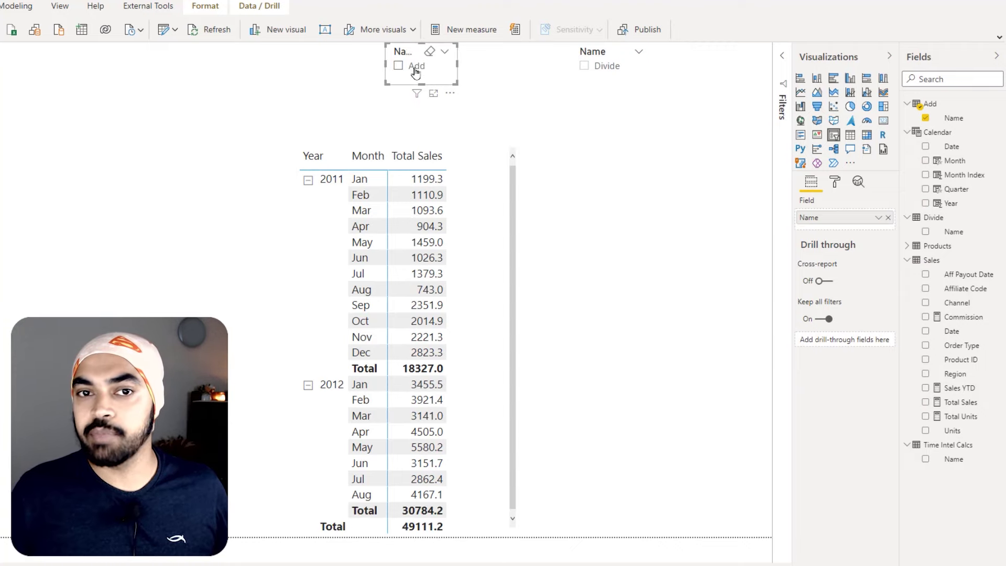
Step: Apply the Divide slicer item, check the January 2011 Total Sales value, and apply the Add slicer item as well
left_click(608, 68)
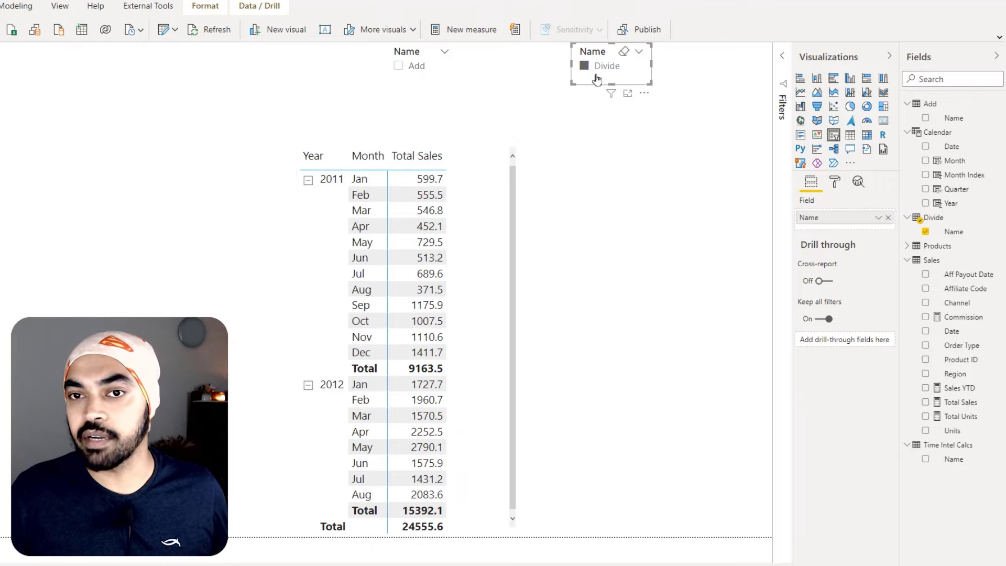
left_click_drag(453, 173, 414, 168)
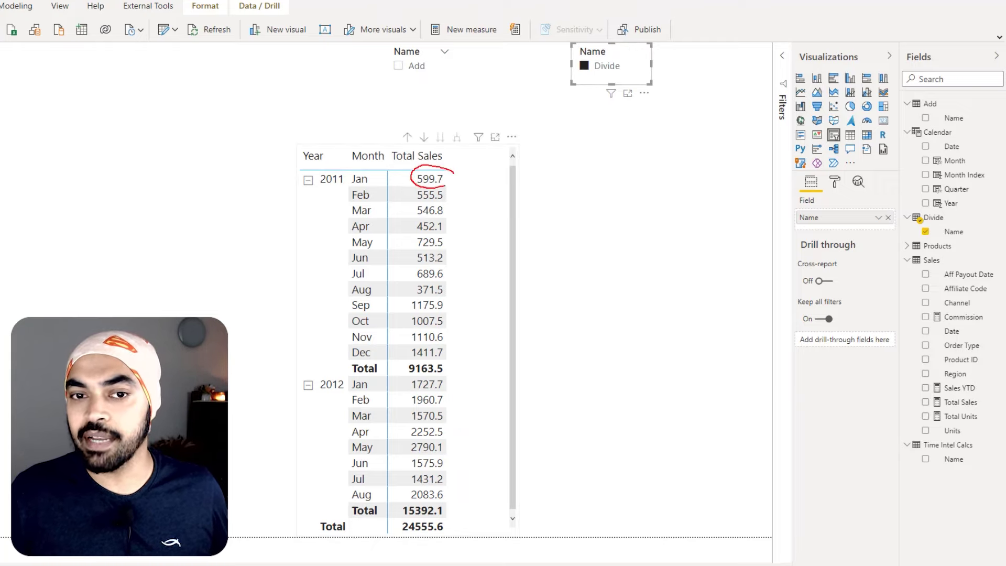
key("Escape")
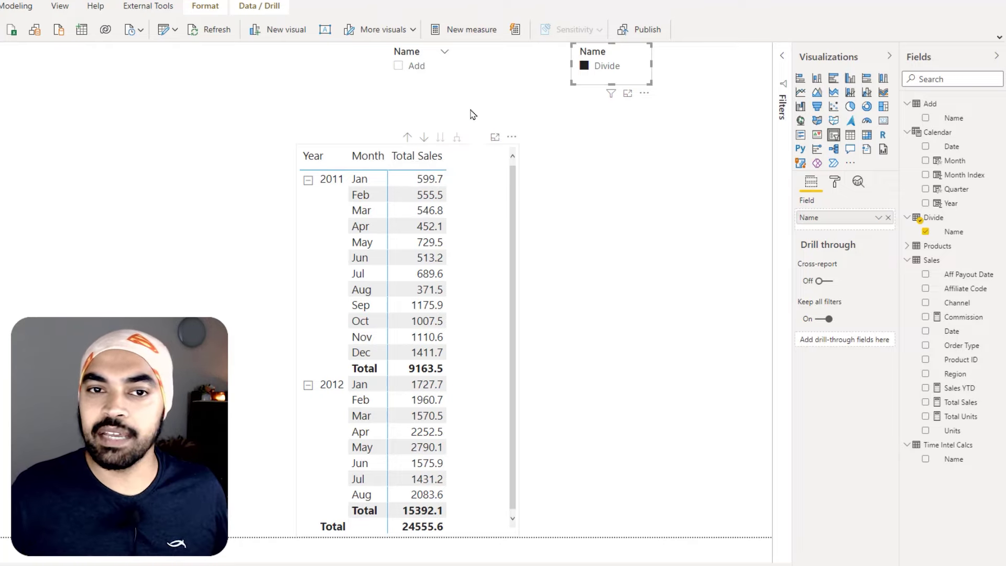
left_click(398, 66)
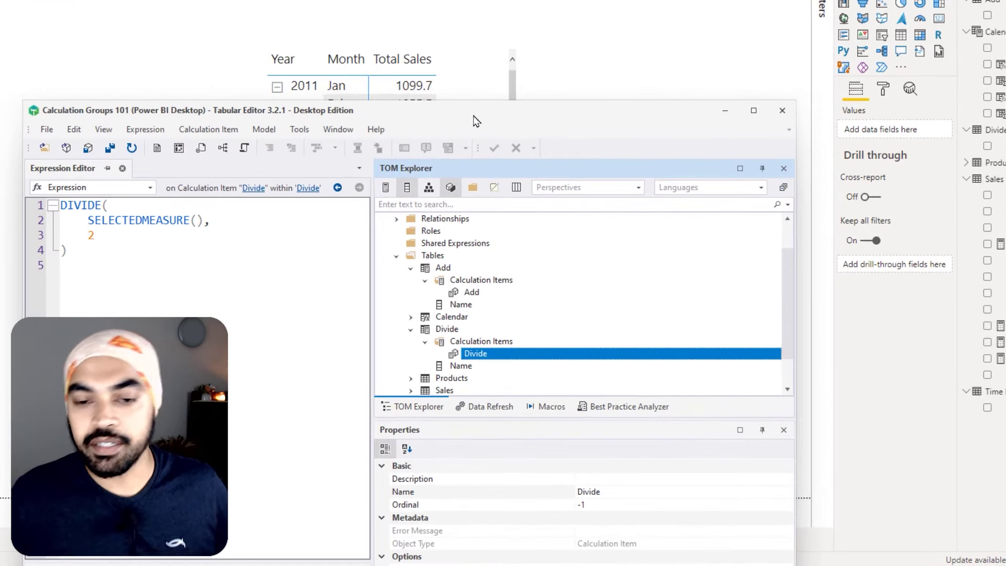
Step: Switch to Tabular Editor and compare the Calculation Group Precedence of the Add and Divide groups, reviewing the Add item's expression
left_click(445, 269)
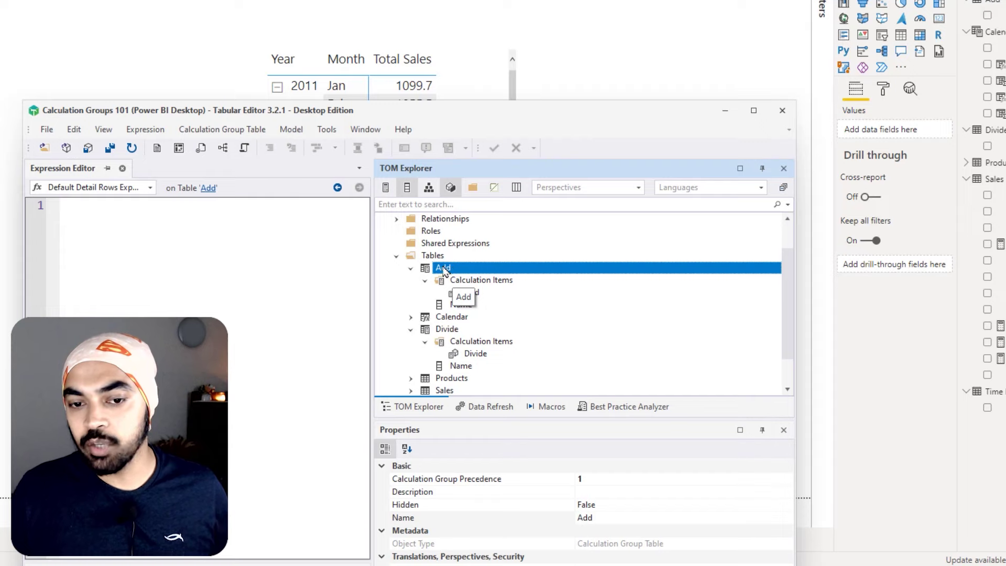
left_click(480, 294)
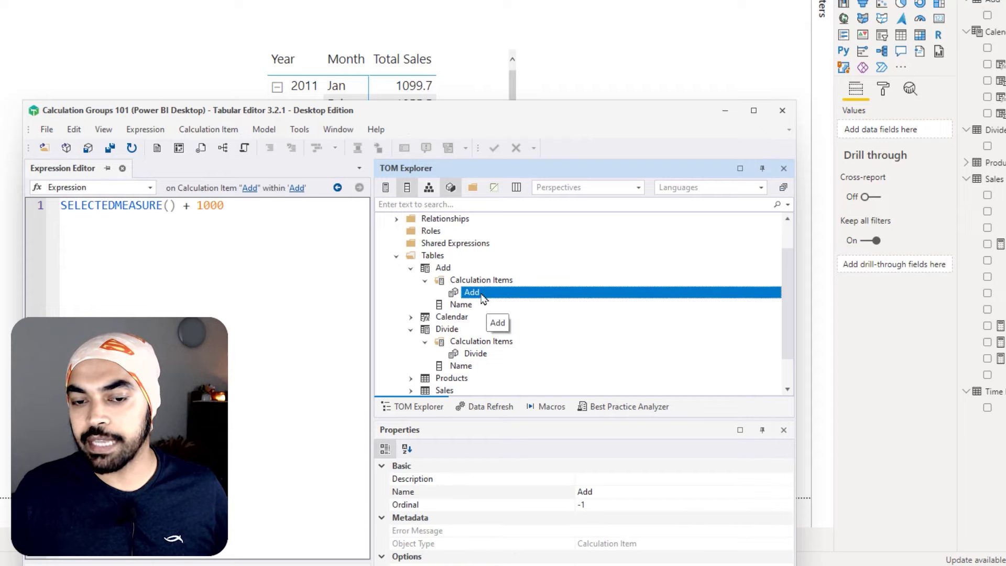
left_click(444, 268)
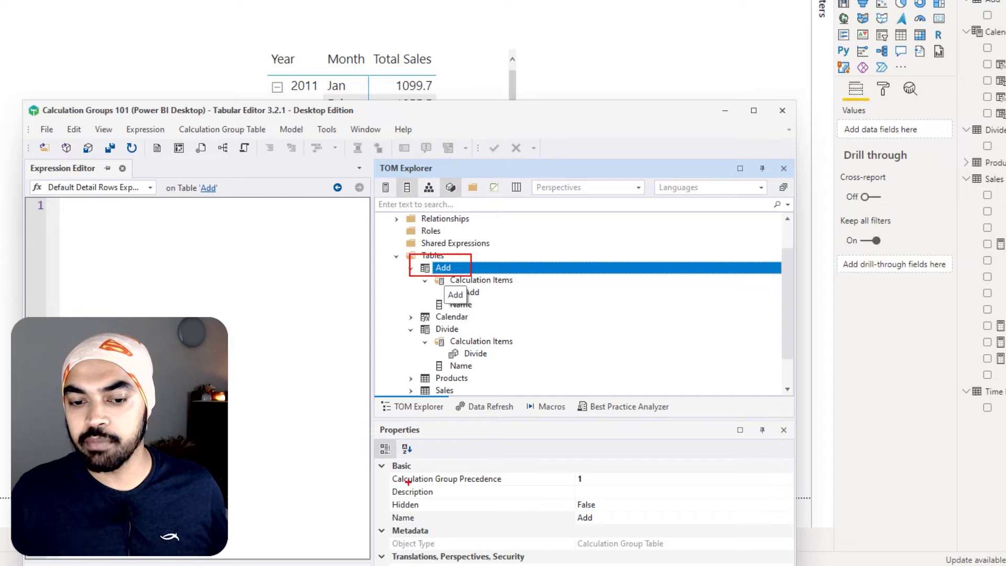
left_click_drag(390, 469, 591, 492)
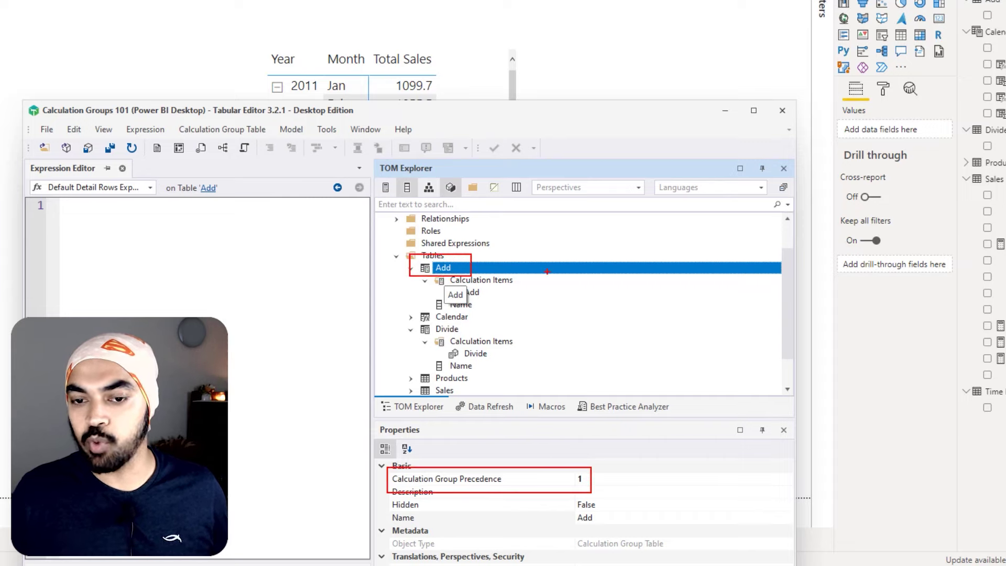
left_click(447, 329)
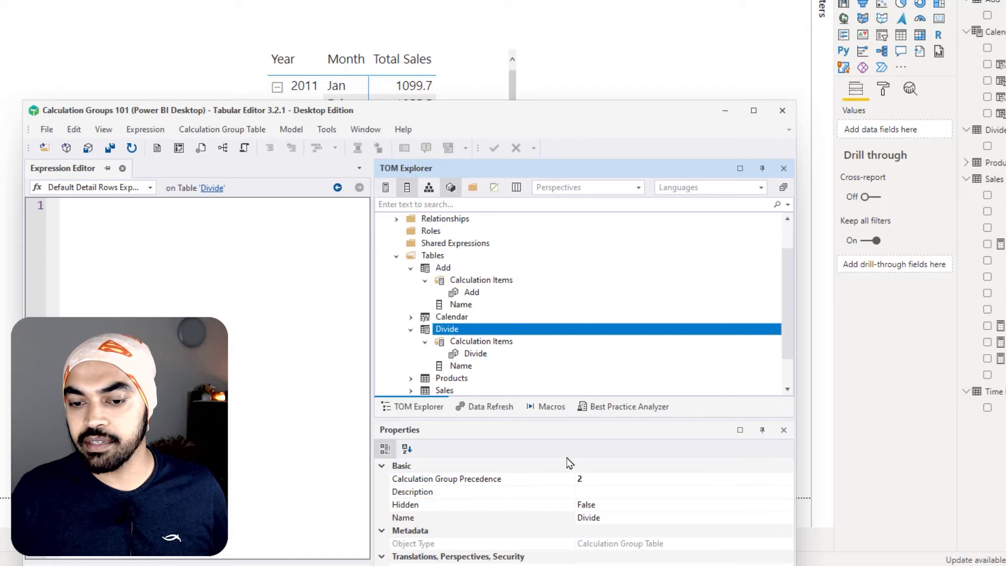
left_click_drag(563, 464, 603, 489)
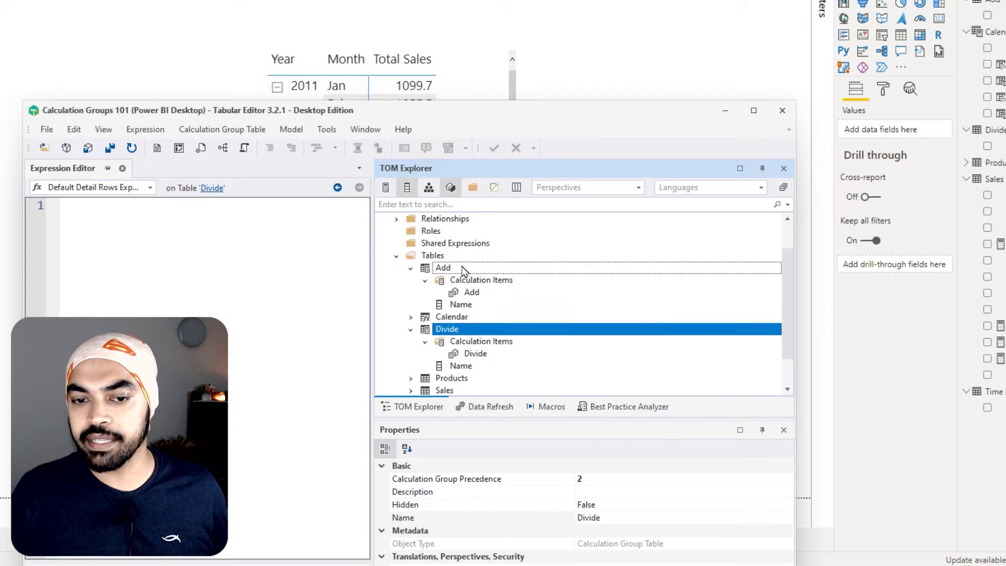
left_click(524, 267)
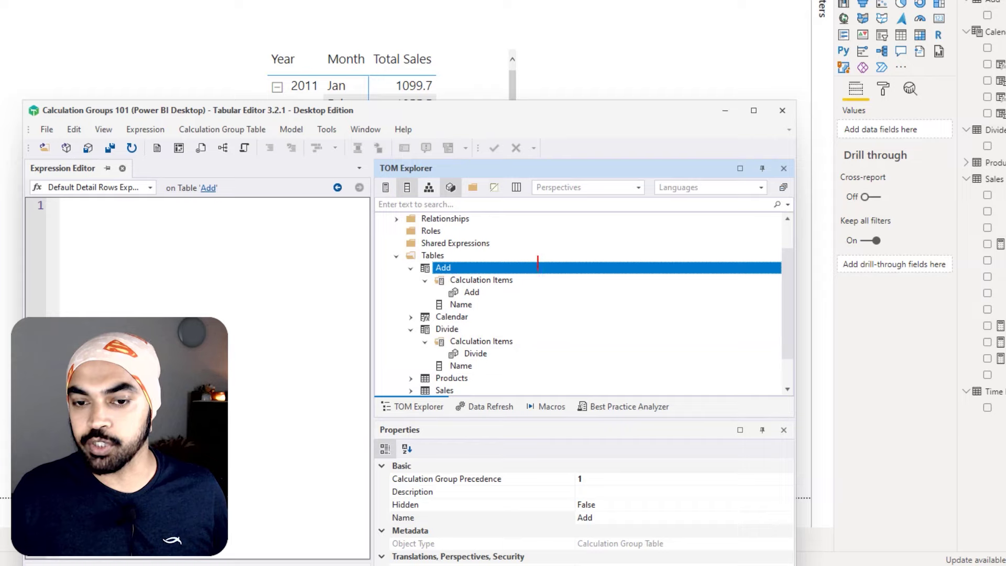
left_click_drag(529, 323, 541, 335)
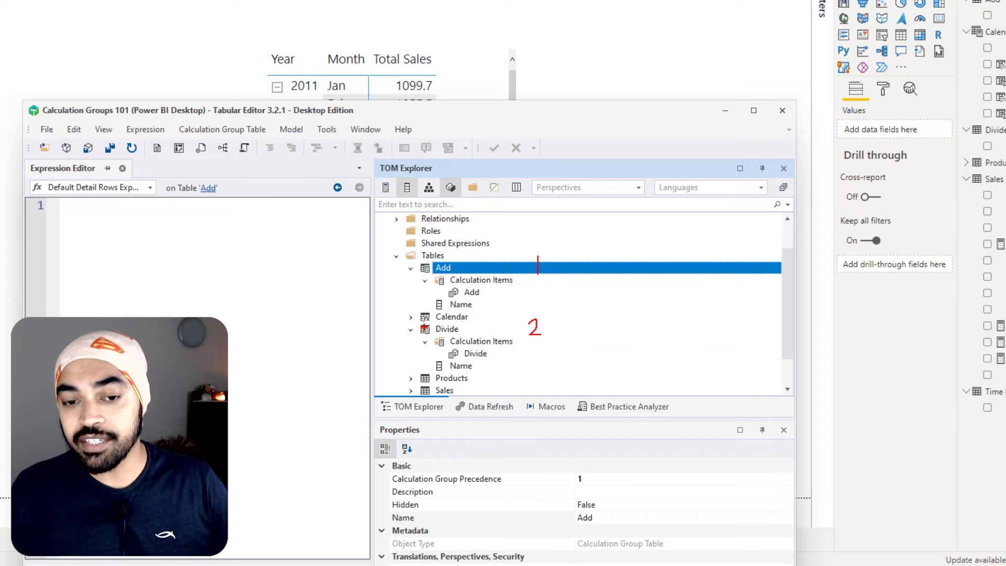
left_click_drag(454, 262, 477, 245)
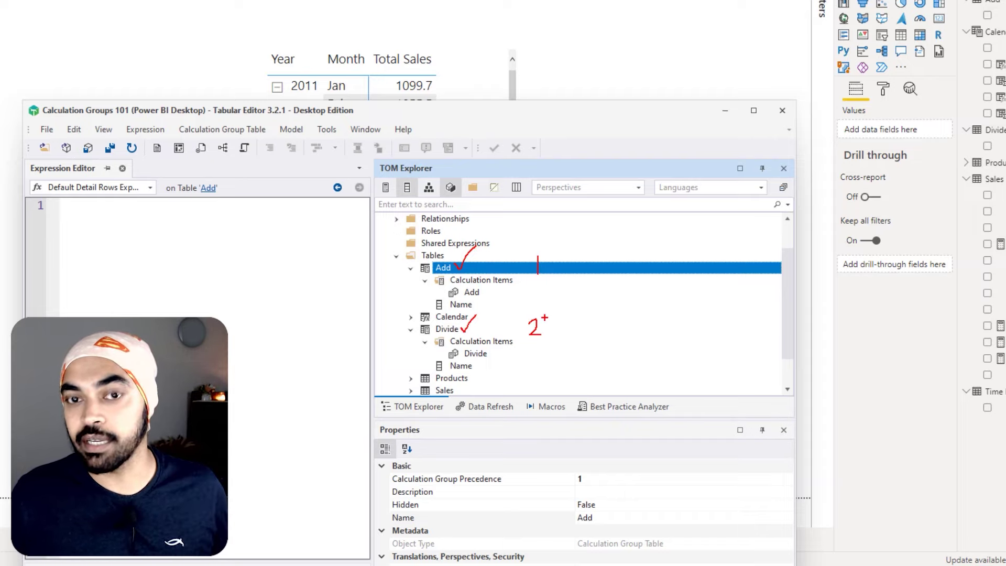
mouse_move(526, 254)
left_mouse_down()
mouse_move(528, 276)
mouse_move(549, 271)
left_mouse_up()
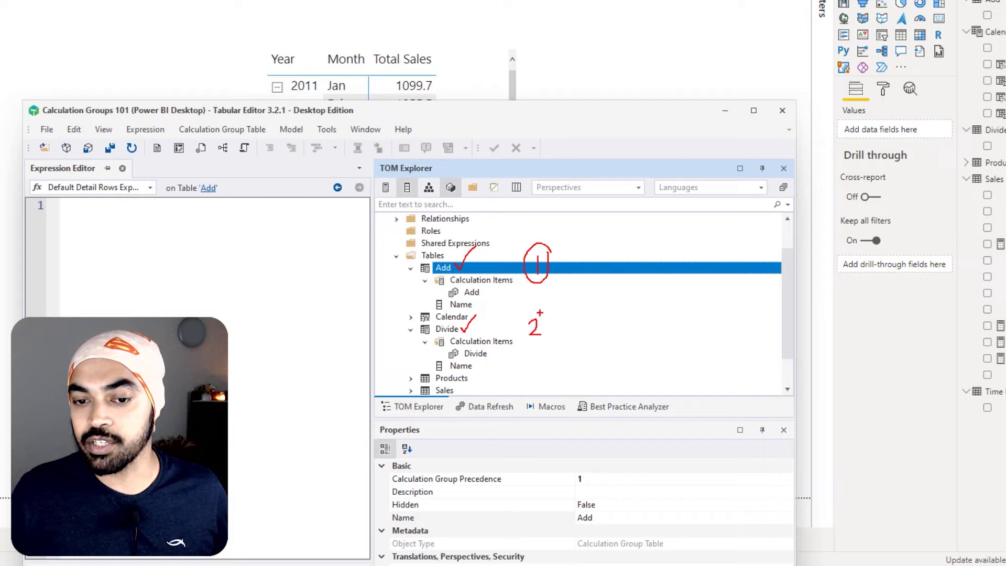
left_click_drag(524, 321, 544, 311)
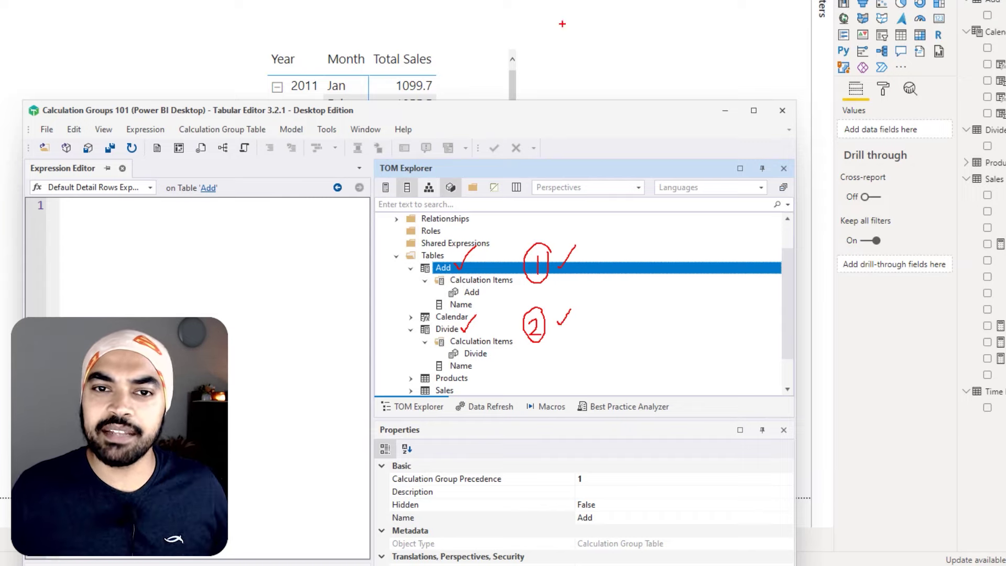
Step: Check the January 2011 Total Sales value in the Power BI matrix, switch to the blank Excel workbook and enter 1199.3 in A1
key("Escape")
left_click(561, 87)
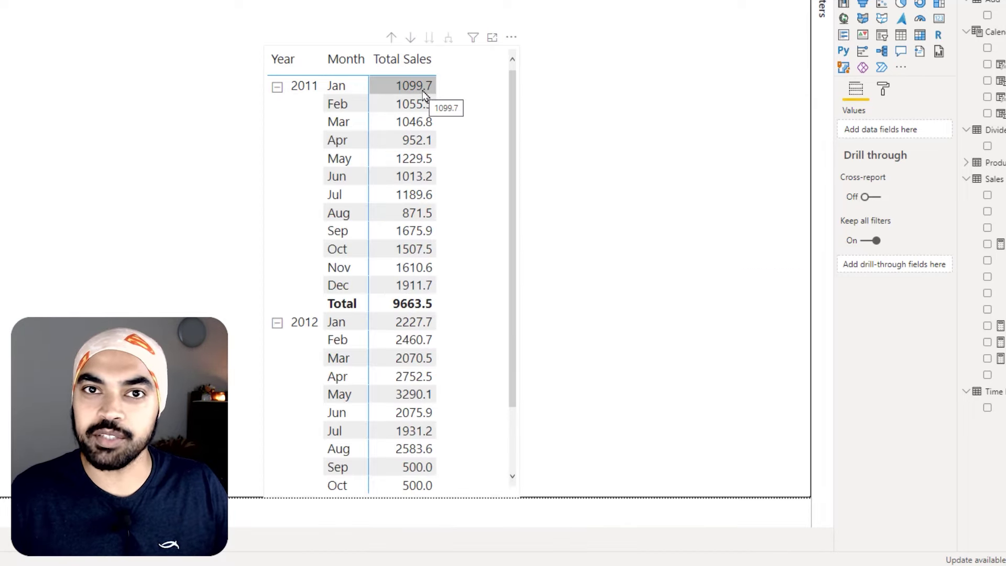
key("alt+Tab")
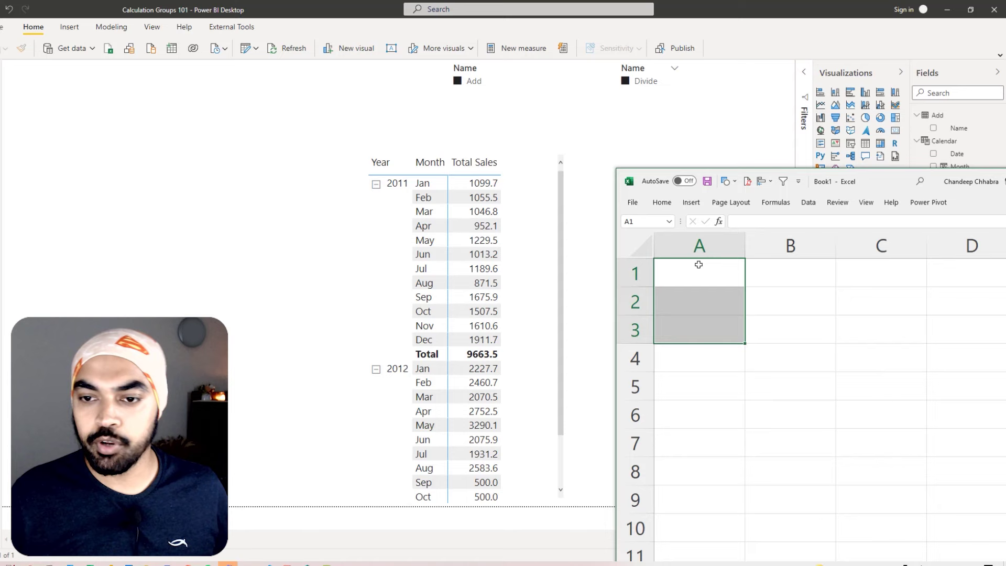
key("F2")
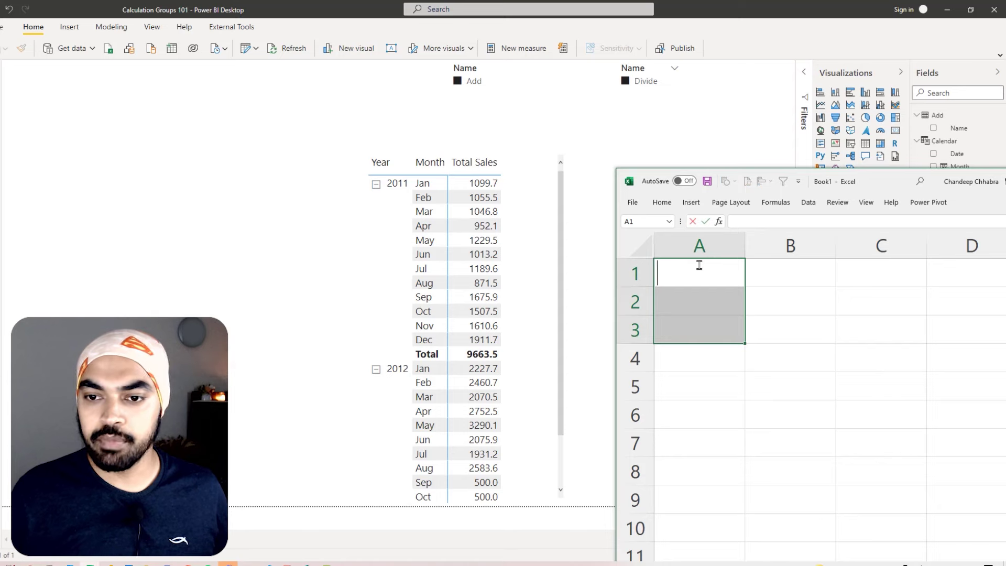
left_click(699, 265)
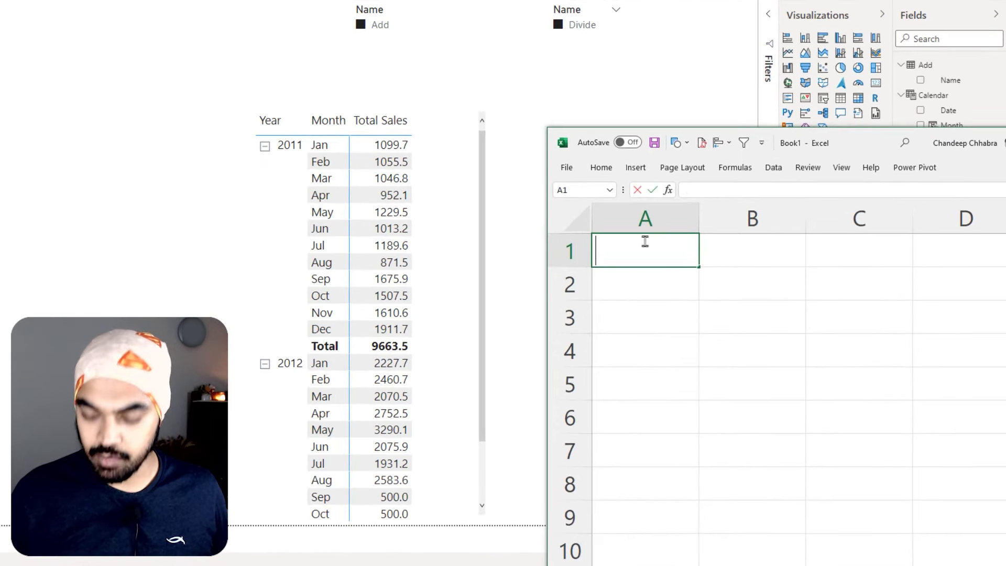
type("1199.3")
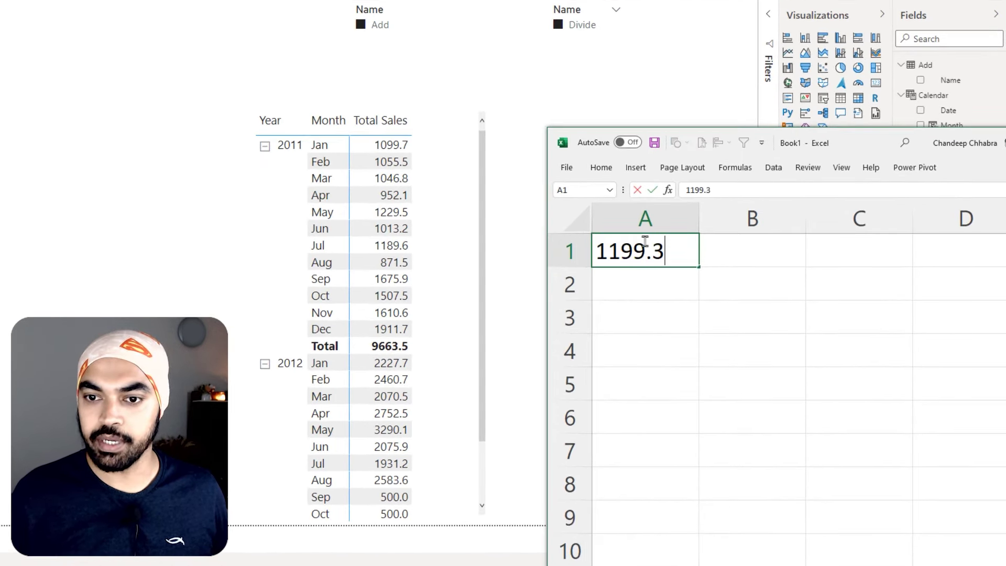
key("Return")
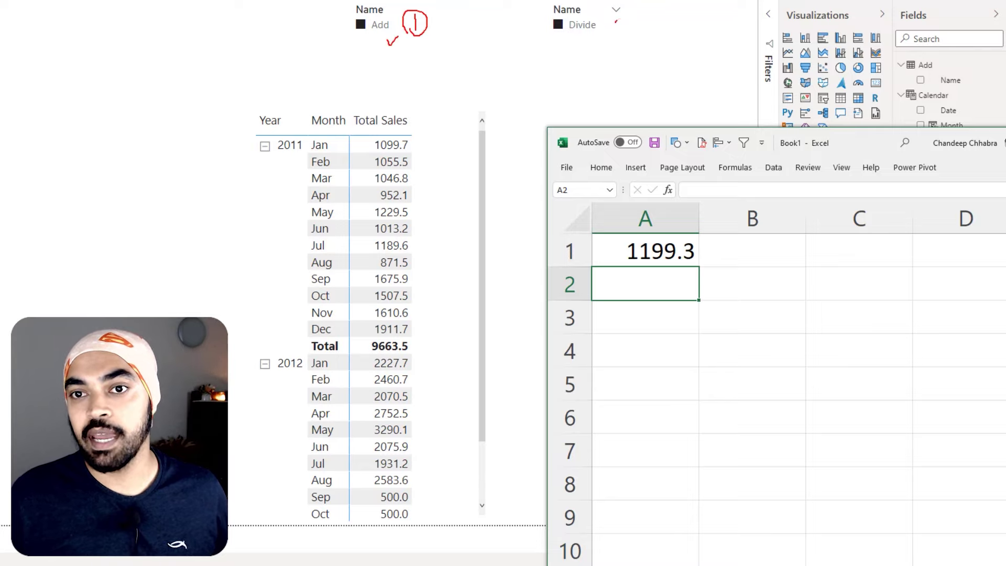
Step: Reproduce the Add item's calculation in cell A2 with the formula =A1+1000
left_click_drag(617, 22, 632, 29)
left_click_drag(629, 26, 629, 33)
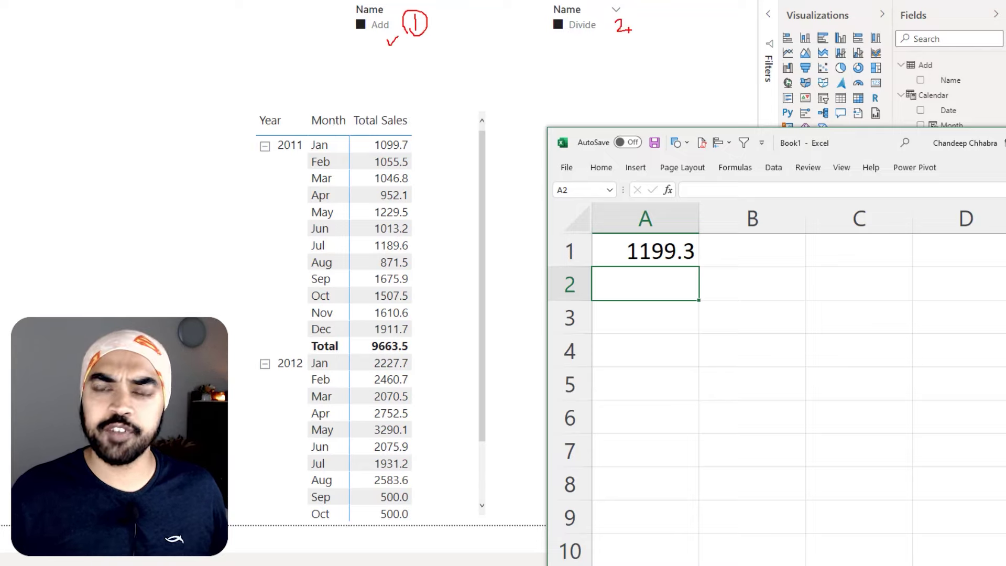
key("Escape")
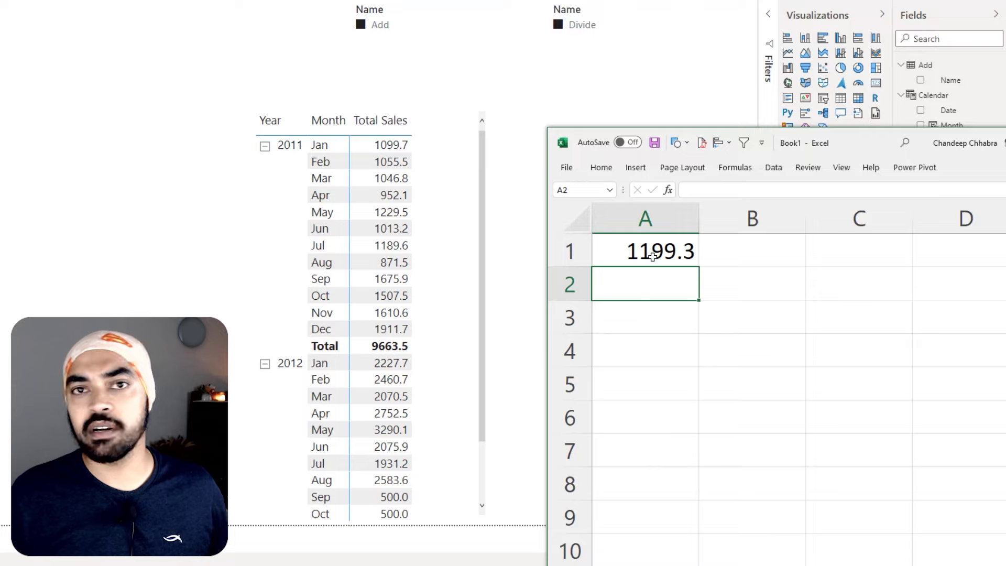
type("=")
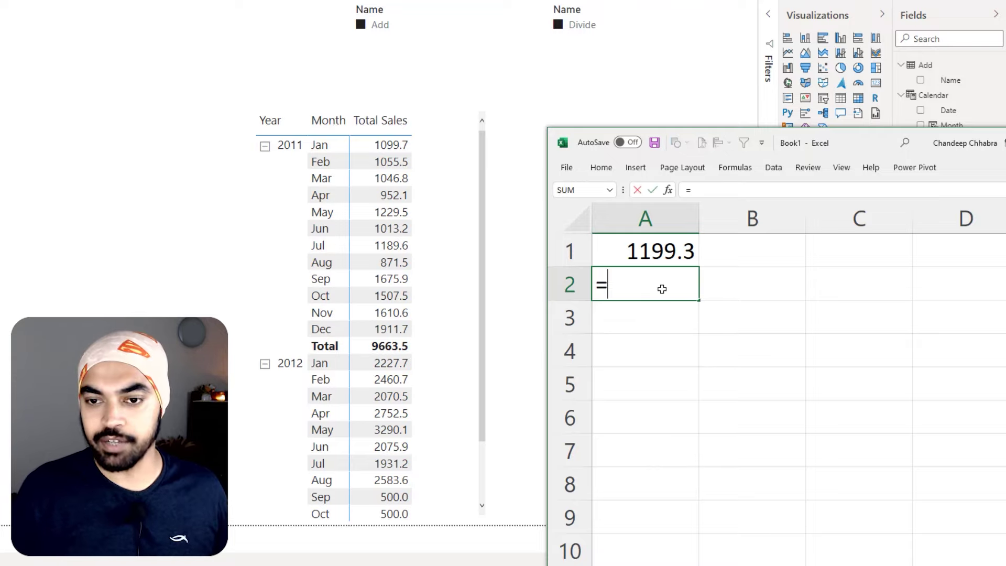
key("Up")
type("+1000")
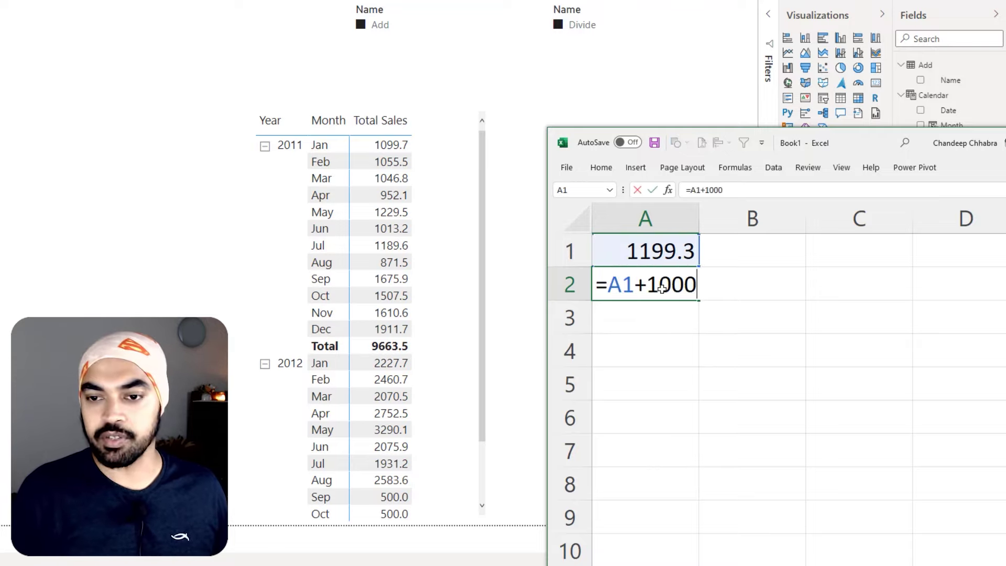
key("Return")
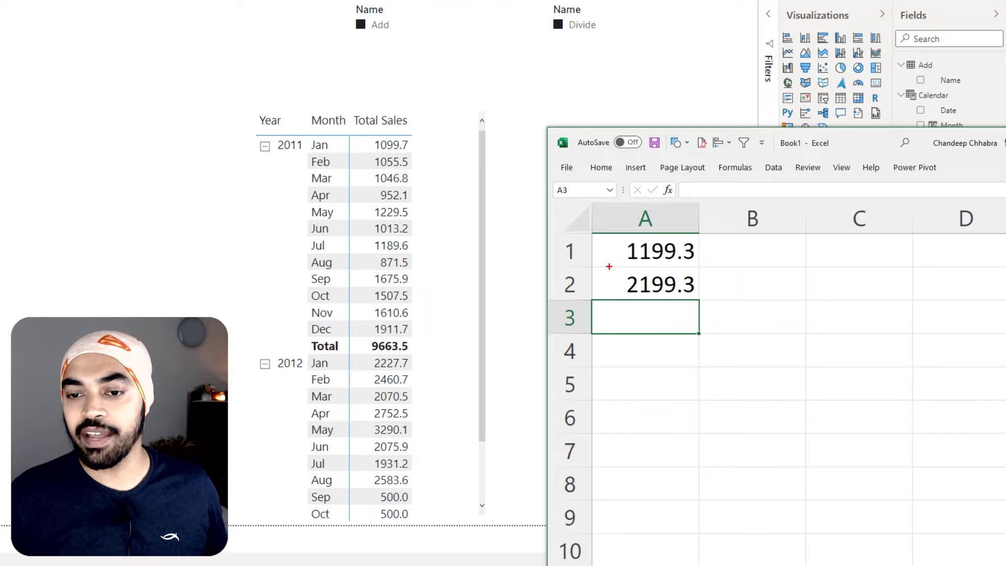
left_click_drag(609, 267, 688, 292)
left_click_drag(418, 147, 429, 140)
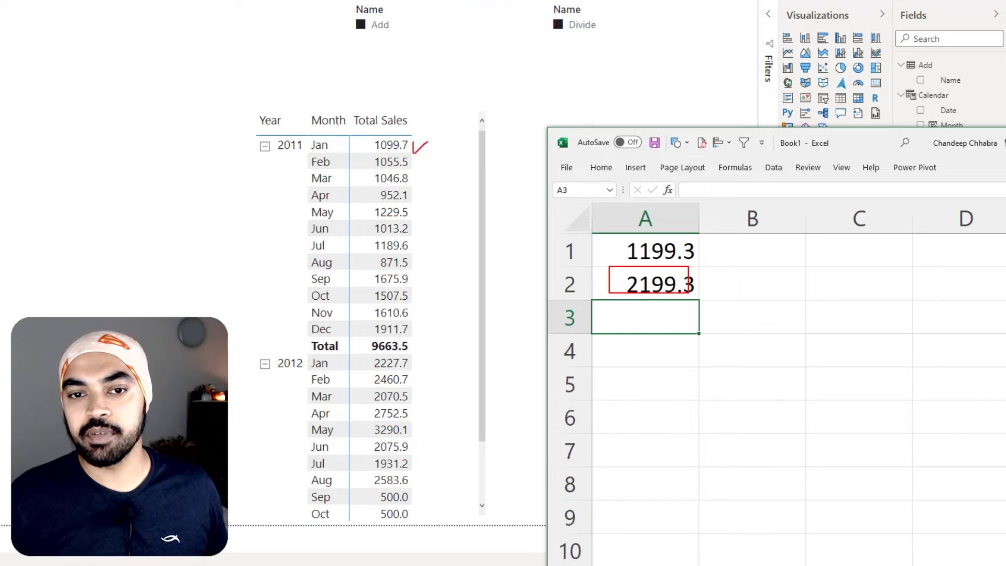
Step: Enter =A2/2 in cell A3 and compare the result with the matrix's January 2011 Total Sales
type("=A2/2")
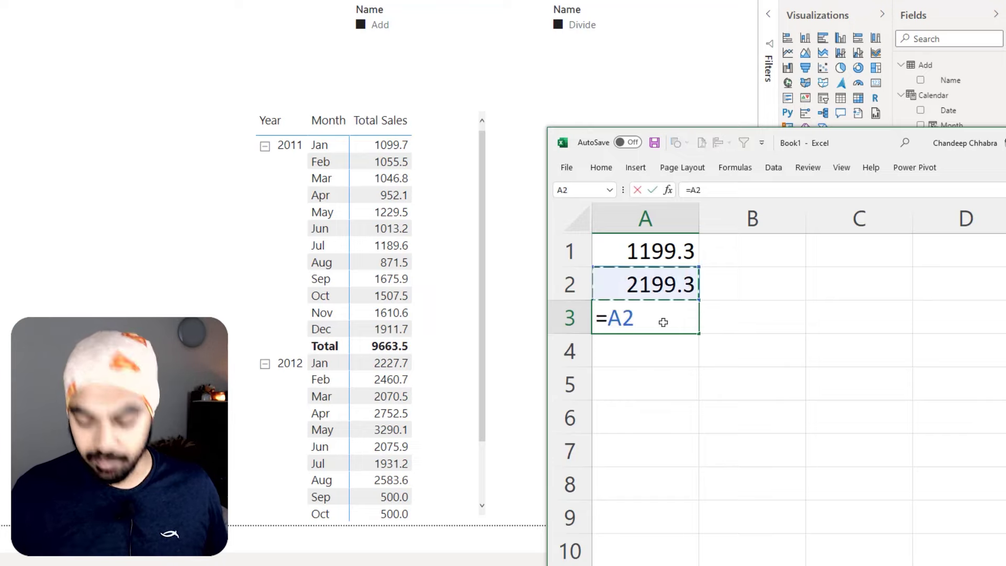
key("Return")
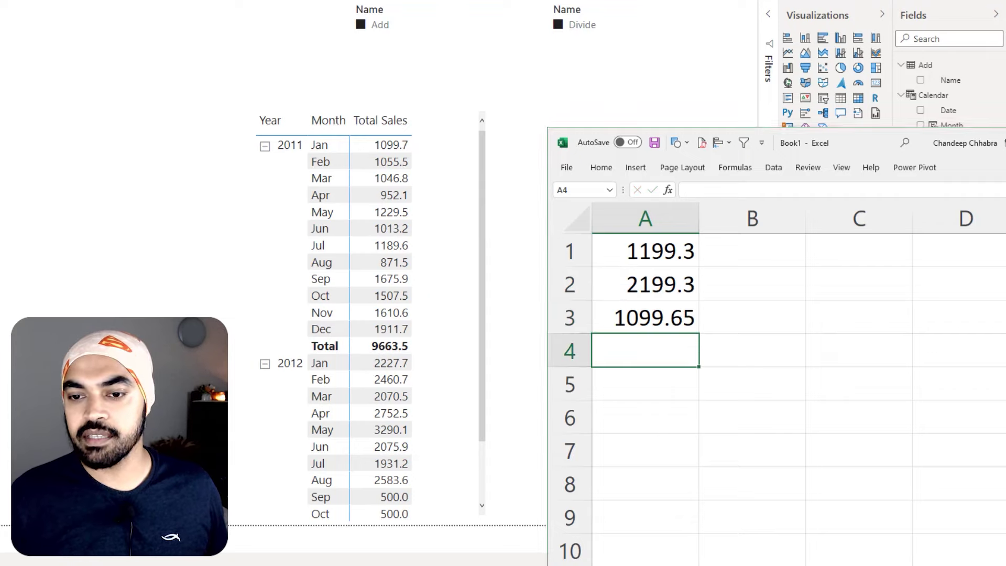
left_click_drag(597, 302, 702, 329)
mouse_move(472, 217)
left_mouse_down()
mouse_move(595, 325)
mouse_move(413, 145)
left_mouse_up()
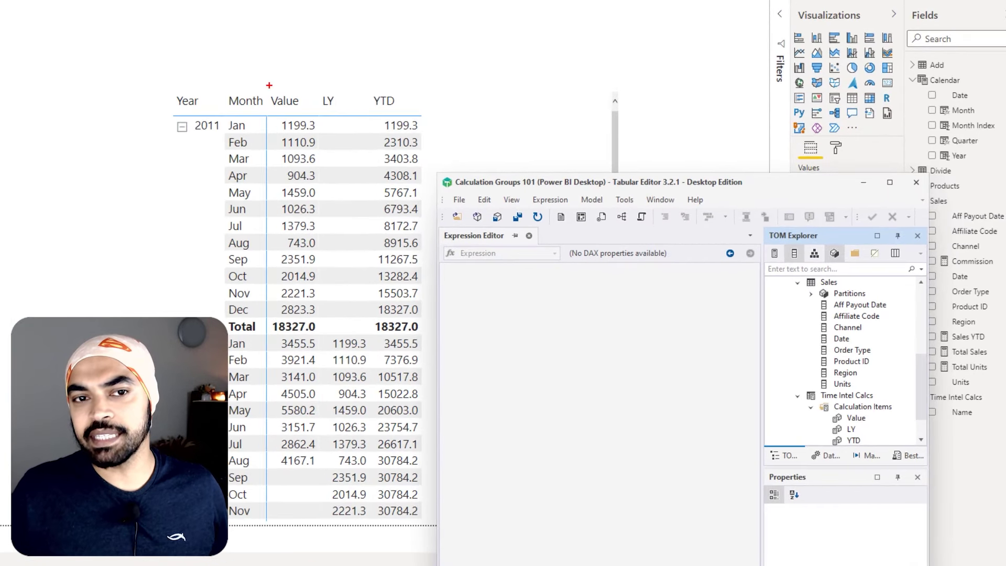
Step: Review the matrix's Value, LY and YTD columns, then move the Tabular Editor window over the report and widen it
mouse_move(269, 85)
left_mouse_down()
mouse_move(304, 114)
mouse_move(352, 120)
left_mouse_up()
left_click_drag(355, 84, 409, 116)
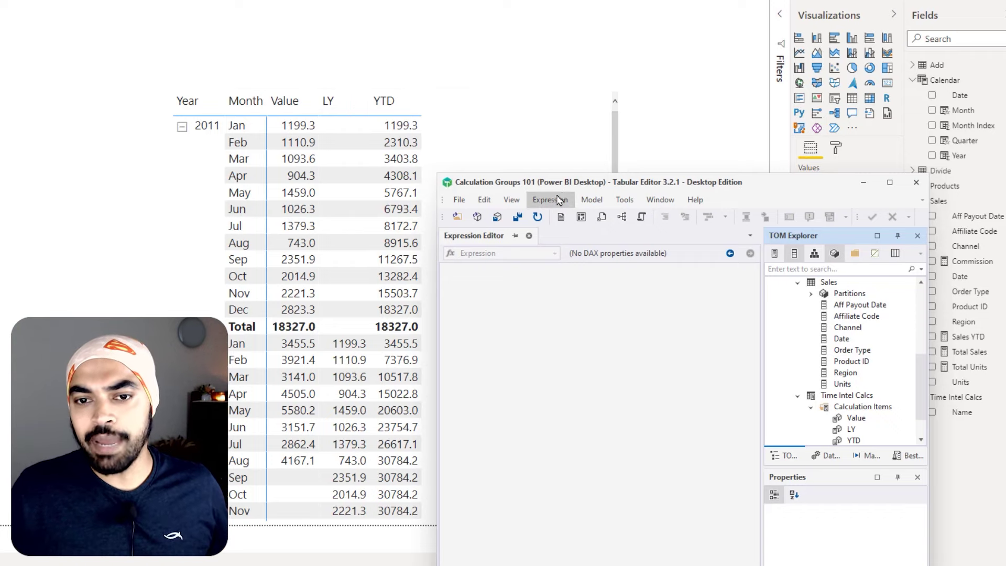
left_click_drag(561, 183, 385, 56)
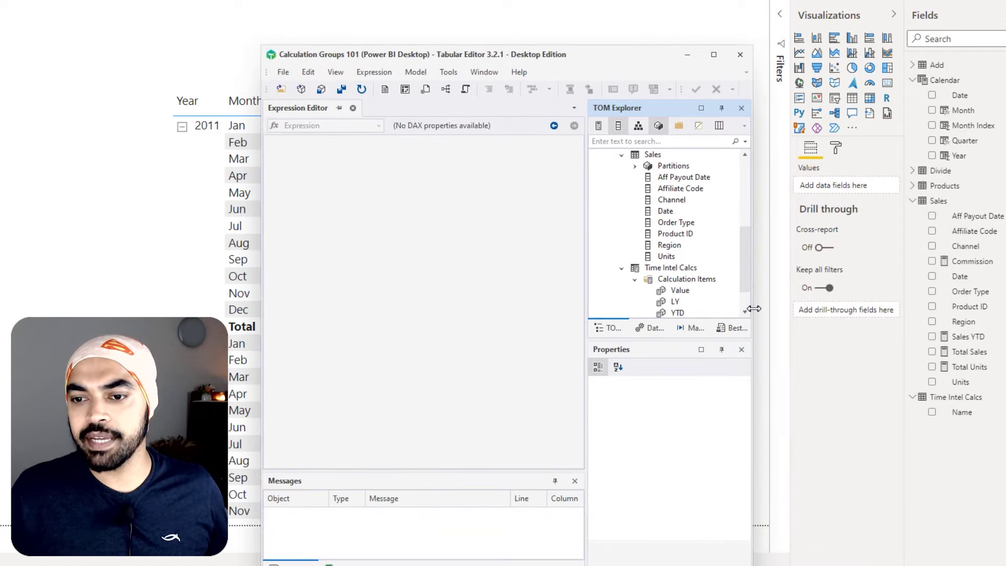
left_click_drag(753, 310, 813, 314)
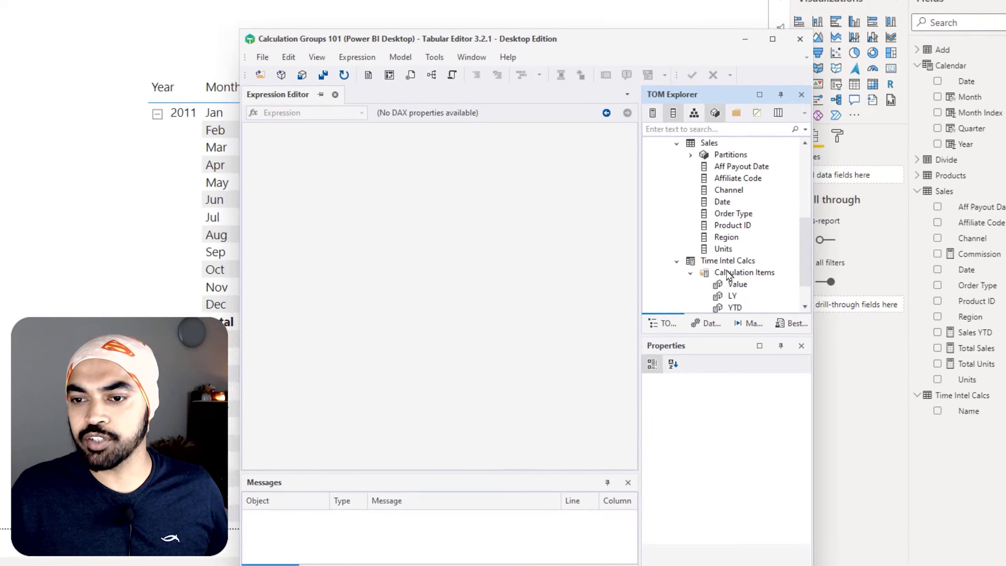
Step: Create a new calculation item named Yoy% in the Time Intel Calcs calculation group
left_click(732, 277)
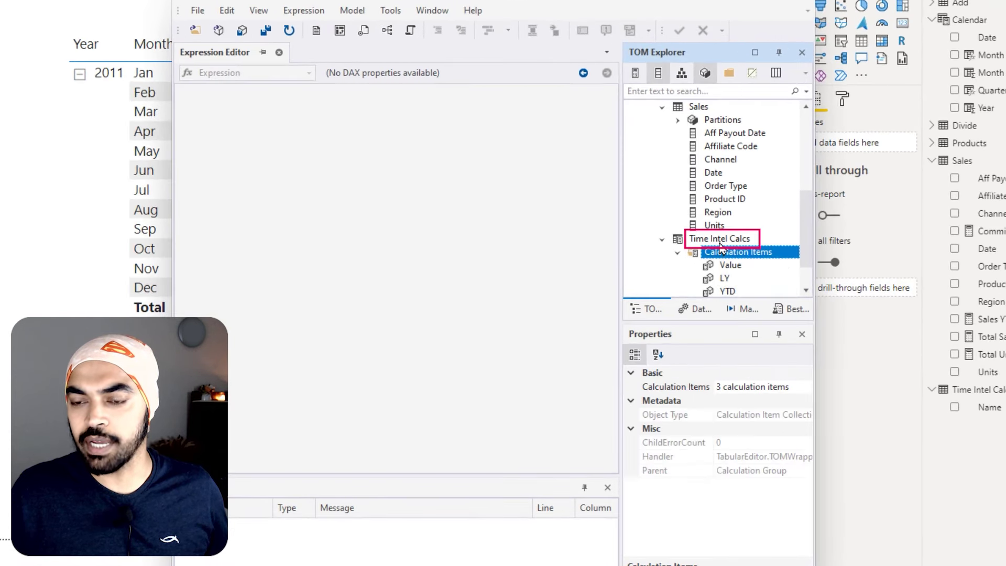
left_click(719, 239)
right_click(721, 239)
mouse_move(765, 317)
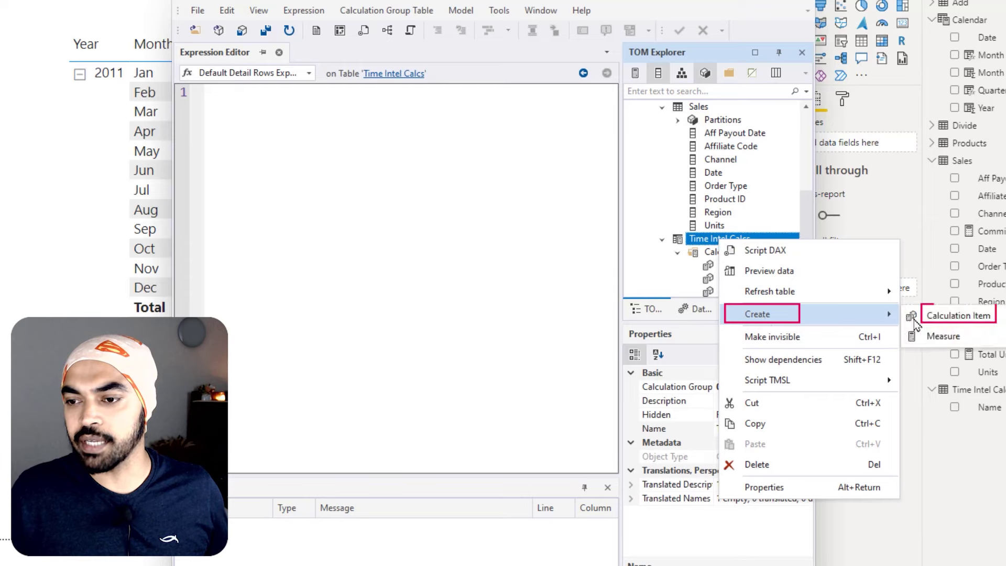
left_click(944, 314)
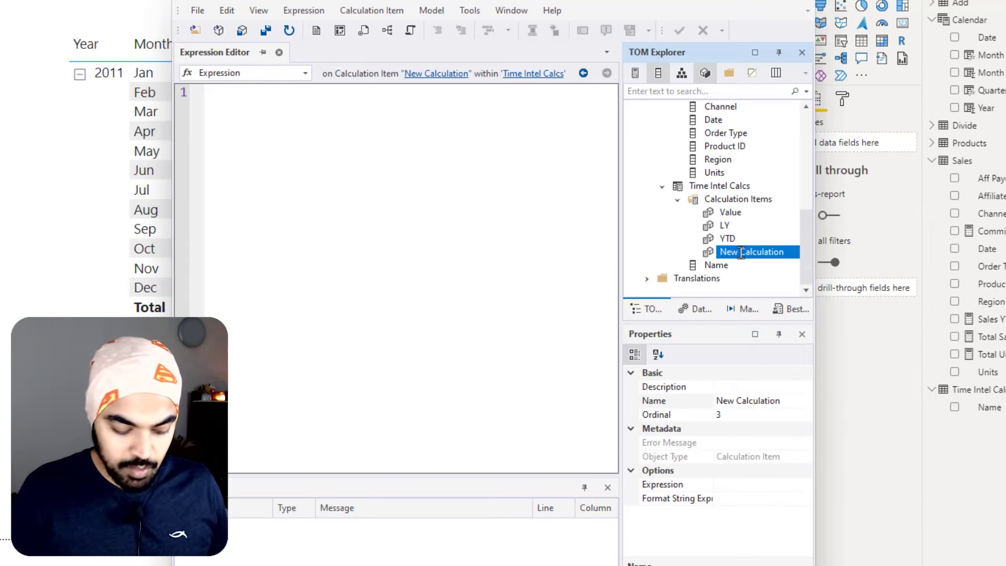
type("Y")
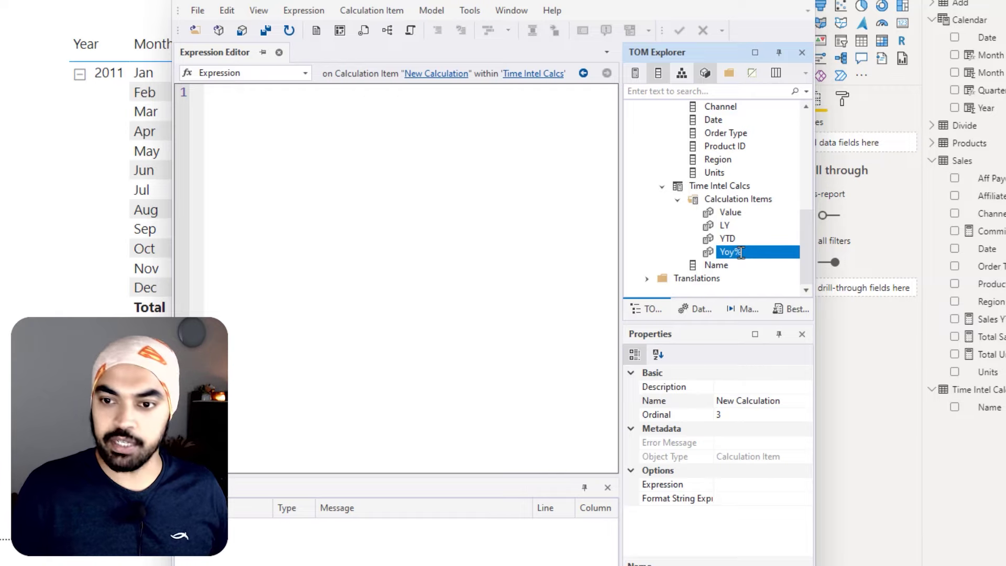
type("oy%")
key("Return")
Step: Start the Yoy% expression with a DIVIDE function that takes SELECTEDMEASURE() as its numerator
left_click(328, 171)
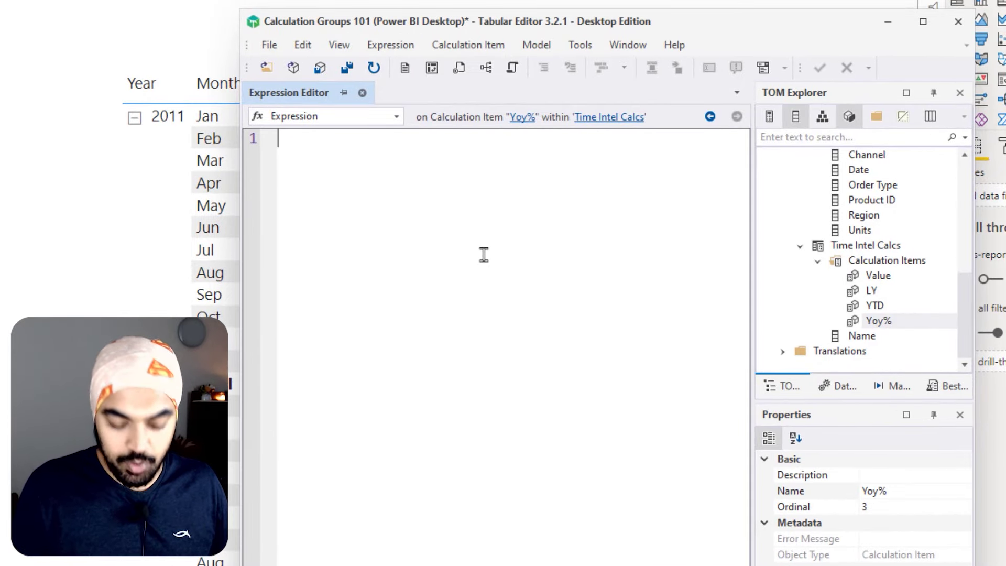
type("di")
key("BackSpace")
key("BackSpace")
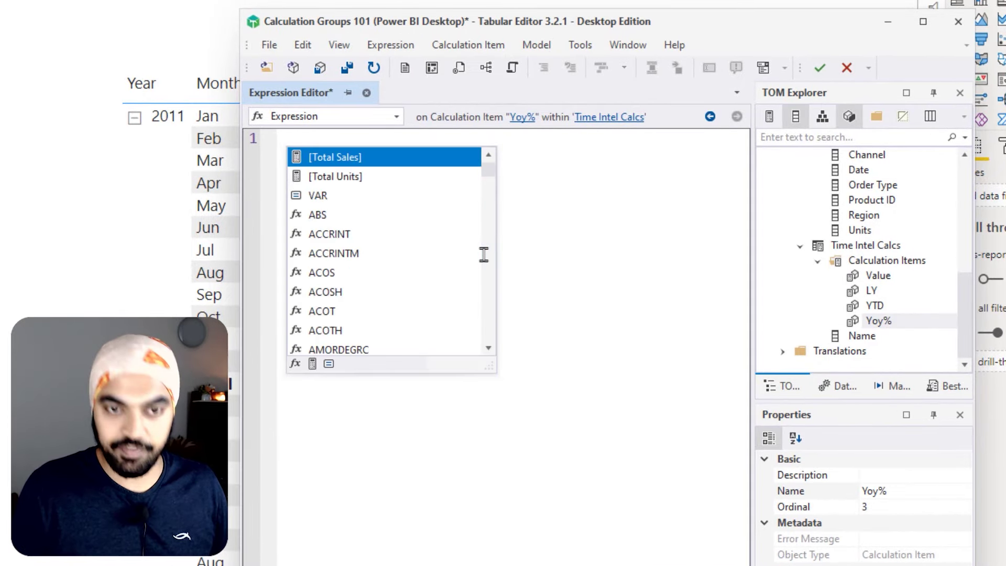
type("divide(")
key("Return")
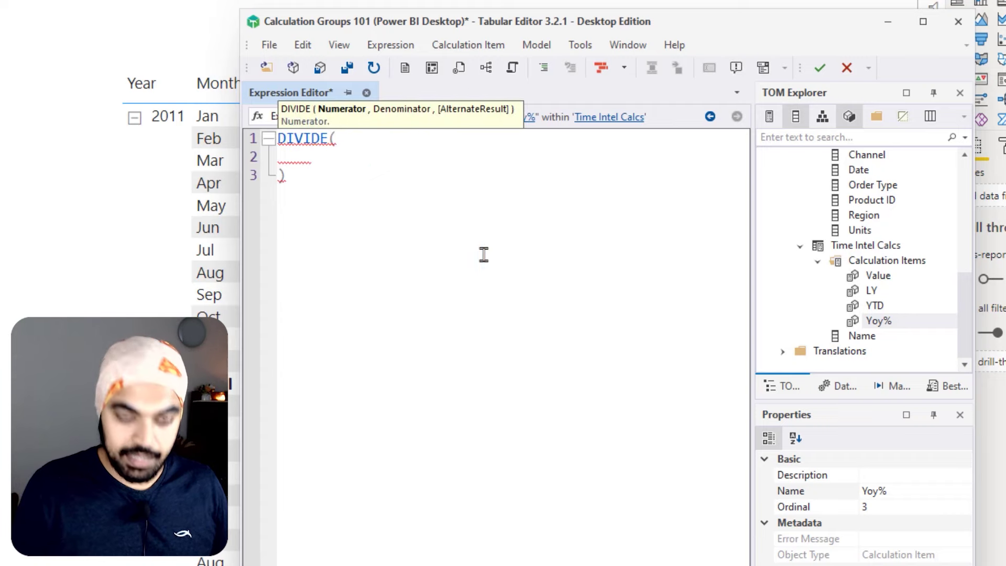
type("sele")
key("Tab")
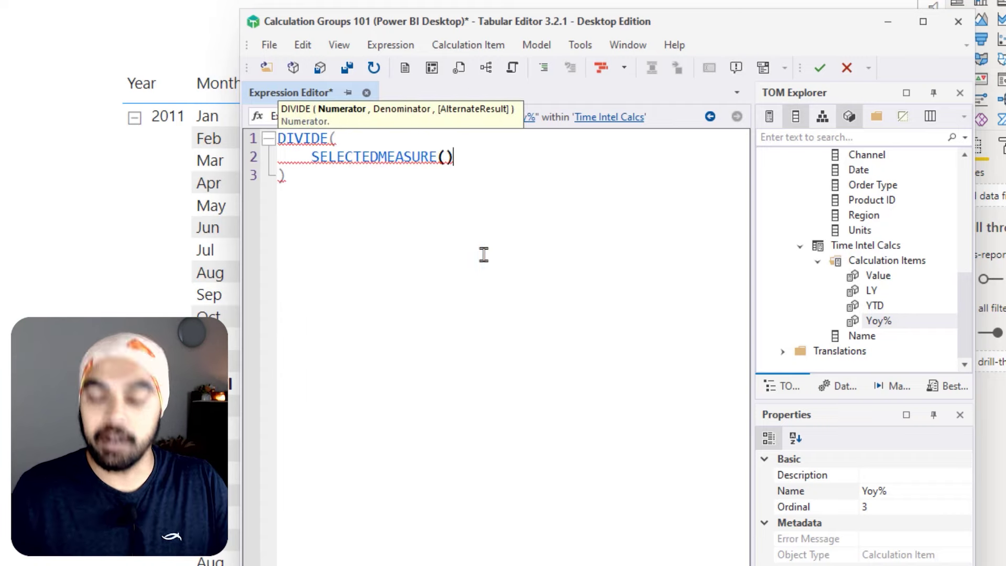
type(",")
key("Return")
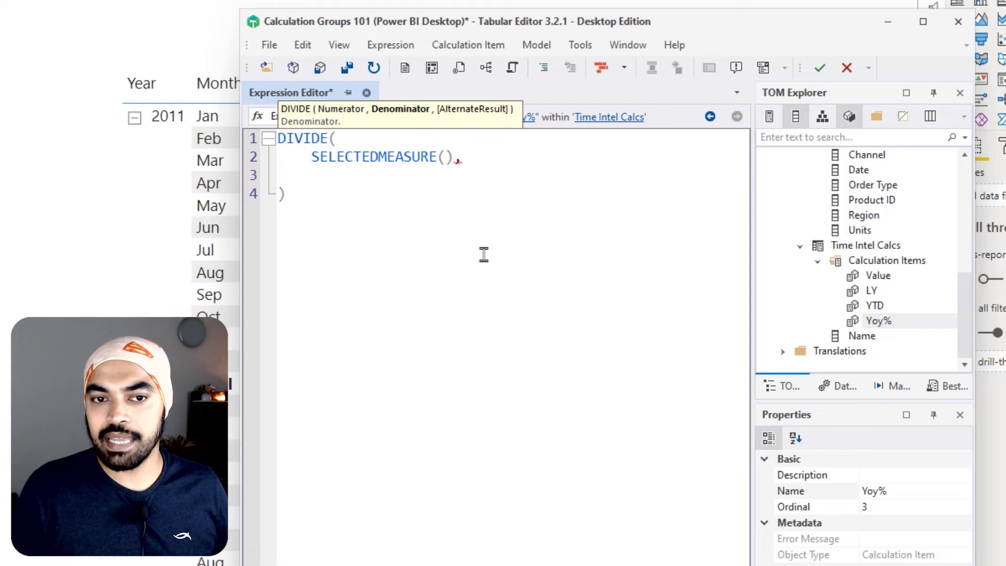
Step: Add the denominator CALCULATE(SELECTEDMEASURE(), SAMEPERIODLASTYEAR('Calendar'[Date])) to the Yoy% DIVIDE expression
type("cal")
key("Tab")
key("Return")
type("se")
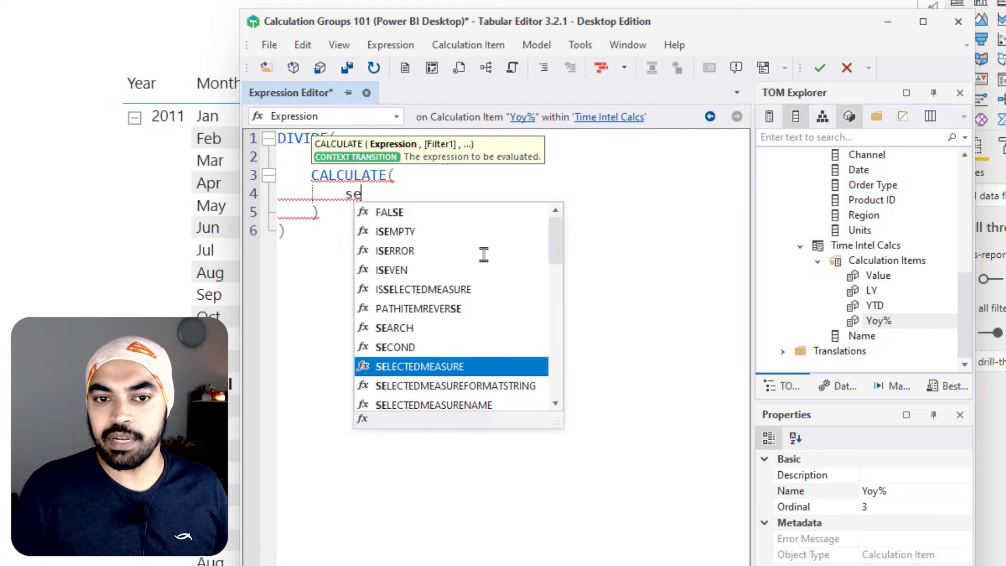
key("Tab")
type(",")
key("Return")
type("same")
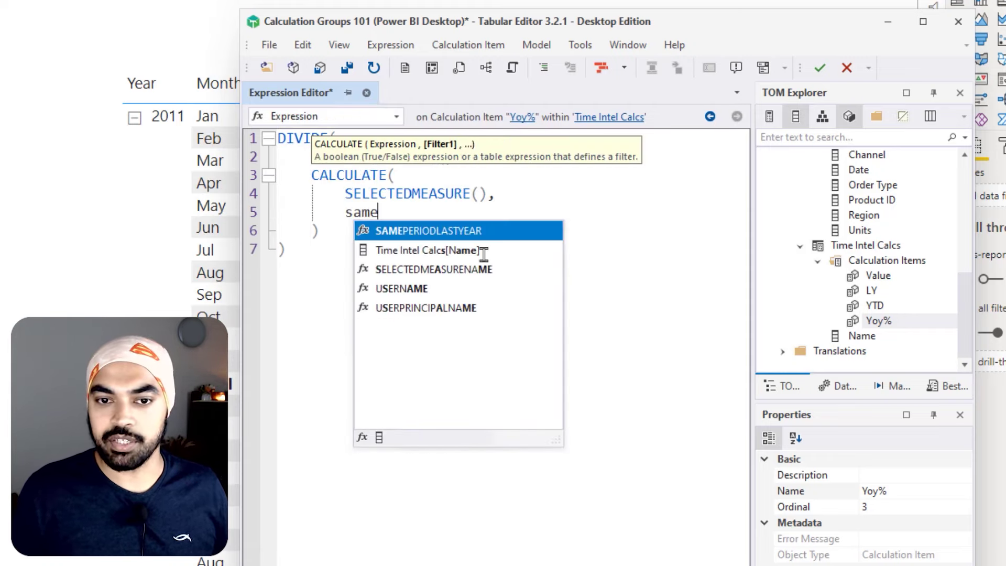
key("Tab")
type("ca")
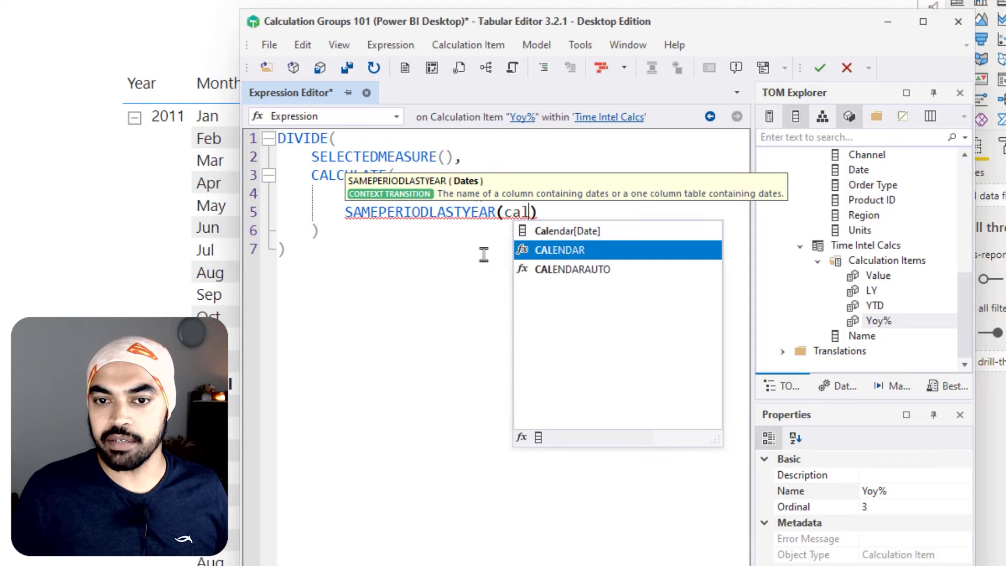
key("Tab")
key("Up")
key("Up")
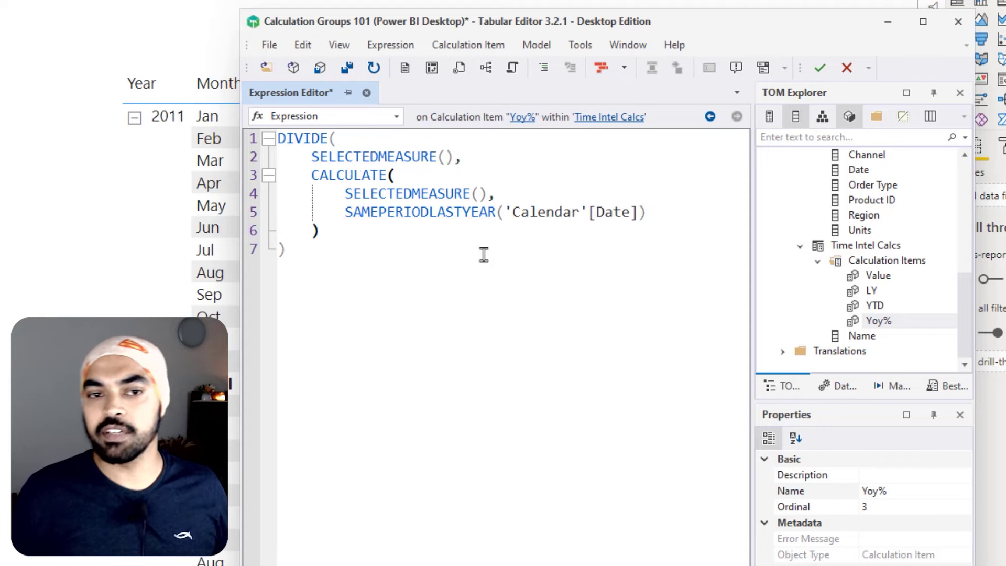
Step: Examine the numerator and denominator of the Yoy% expression and relate its SAMEPERIODLASTYEAR filter to the existing LY item
left_click_drag(313, 149, 456, 161)
left_click_drag(348, 173, 414, 225)
left_click_drag(313, 256, 323, 253)
left_click_drag(338, 248, 338, 270)
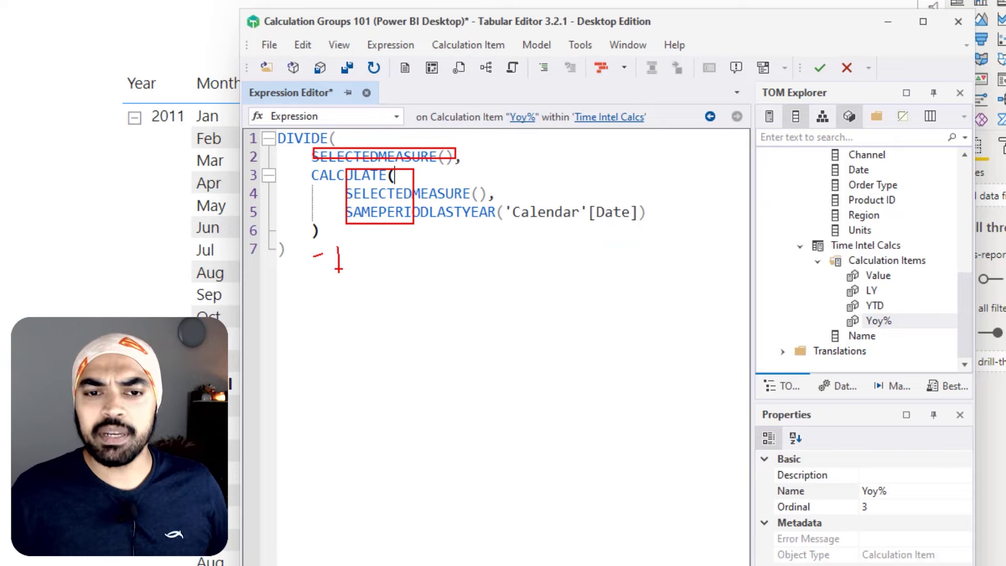
key("Escape")
key("ctrl+2")
left_click_drag(344, 203, 650, 229)
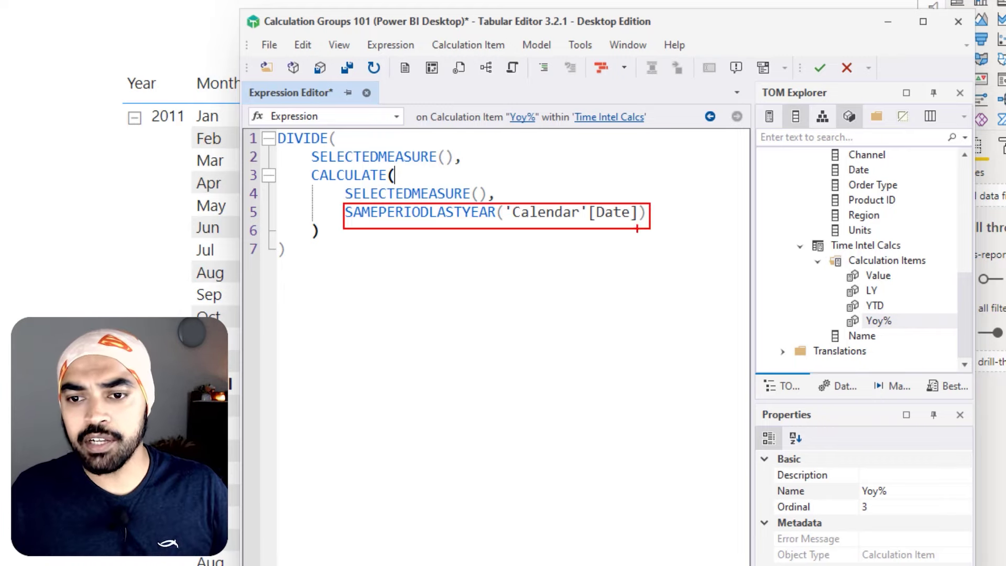
mouse_move(637, 229)
left_mouse_down()
mouse_move(658, 257)
mouse_move(773, 296)
left_mouse_up()
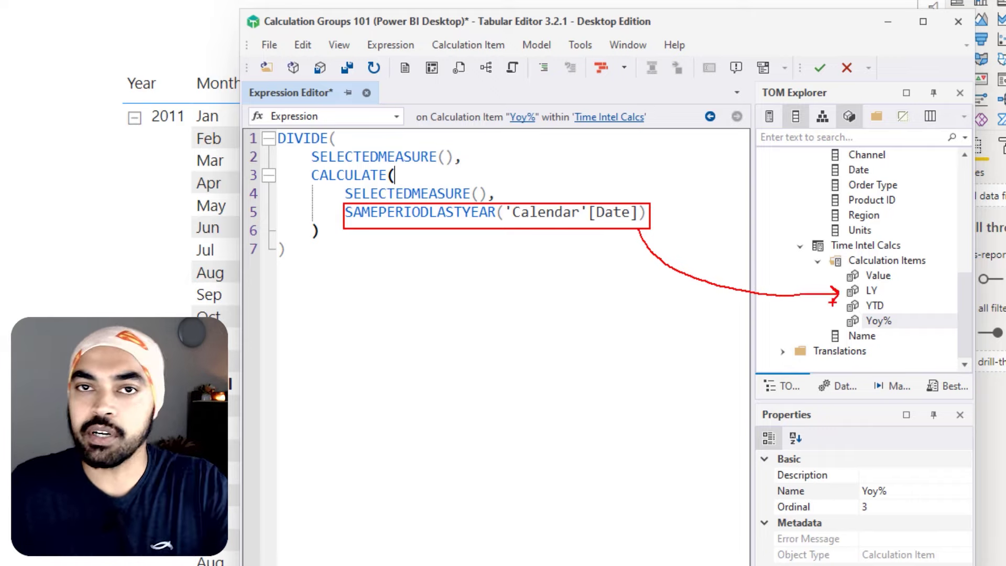
key("e")
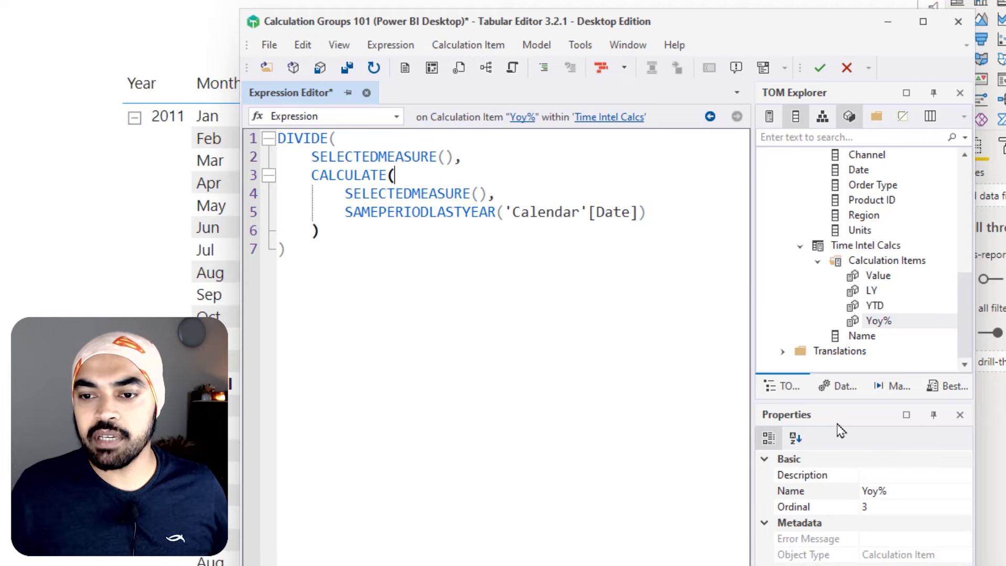
Step: Review which part of the Yoy% item's CALCULATE denominator could reuse the existing LY calculation item
left_click_drag(845, 310, 902, 332)
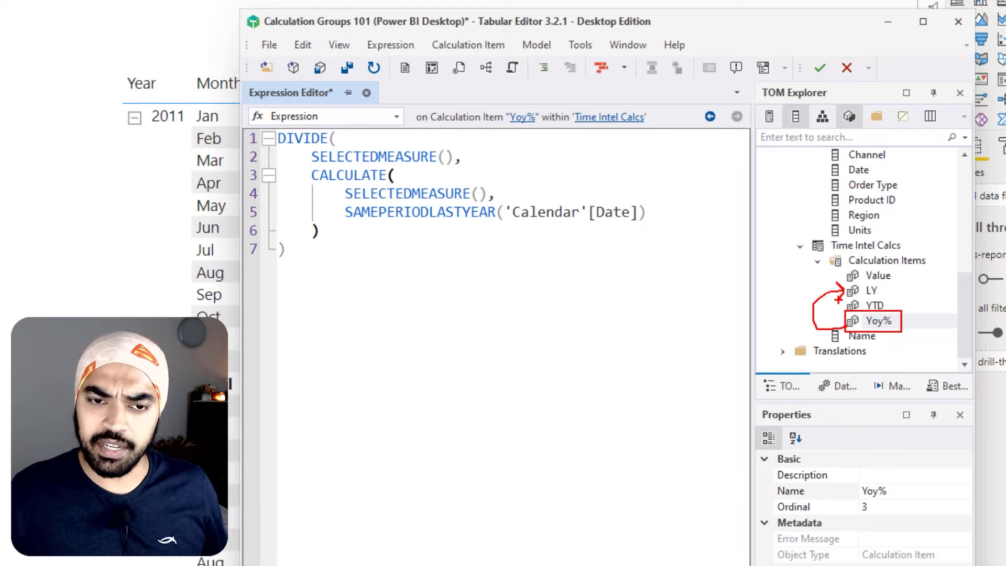
key("Escape")
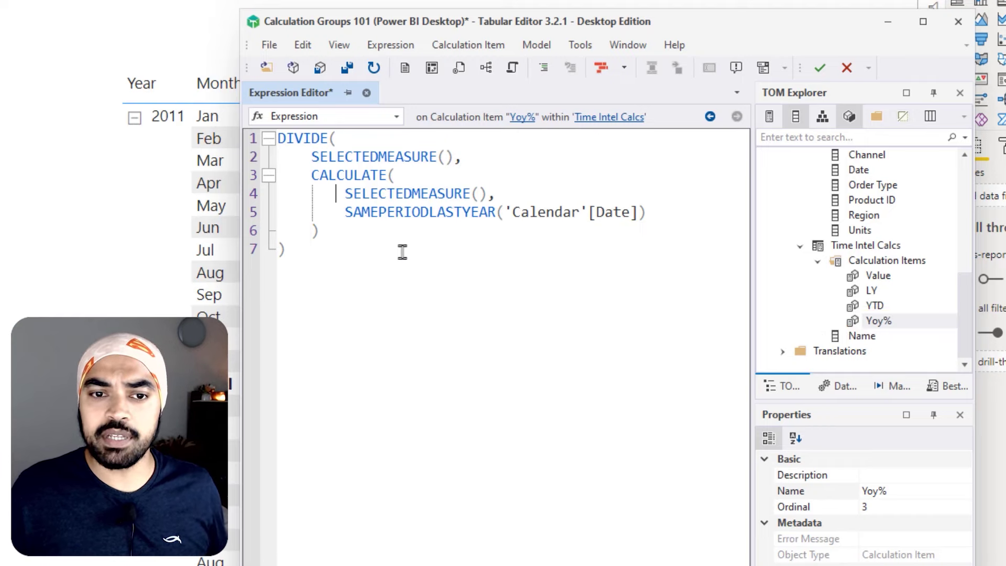
left_click_drag(345, 183, 494, 199)
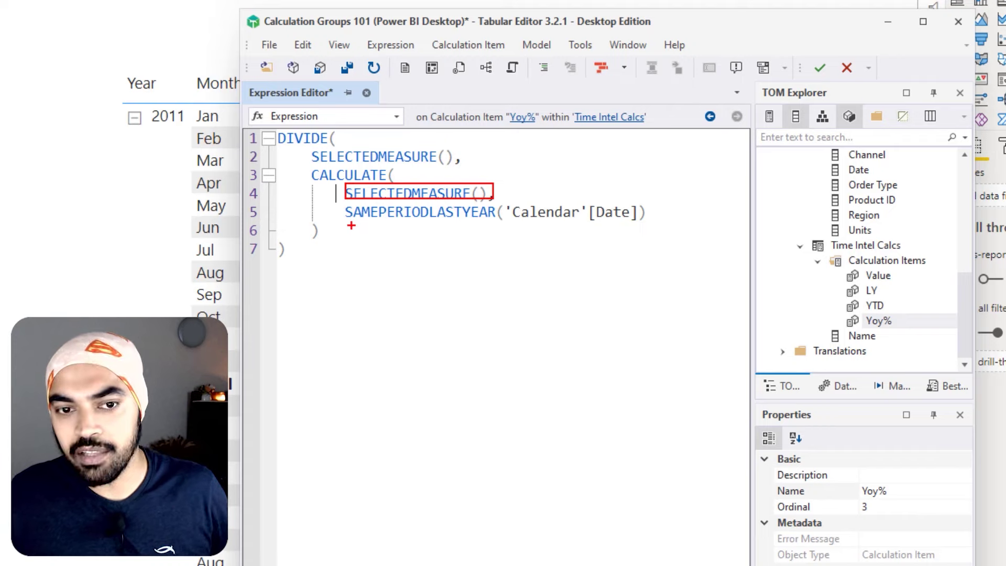
mouse_move(352, 225)
left_mouse_down()
mouse_move(611, 217)
mouse_move(592, 221)
mouse_move(614, 250)
mouse_move(697, 273)
mouse_move(837, 287)
left_mouse_up()
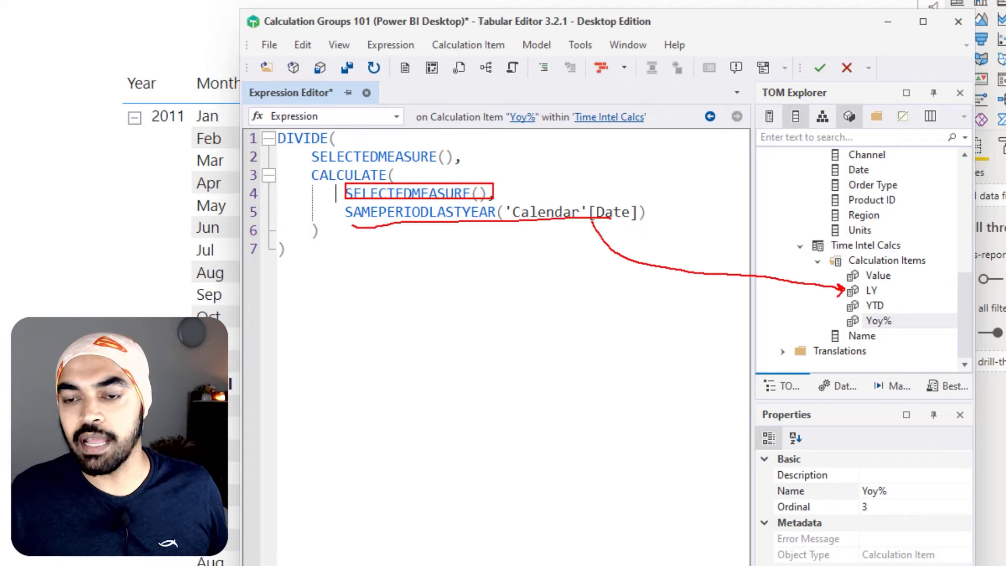
key("Escape")
Step: Replace the SAMEPERIODLASTYEAR filter in the Yoy% denominator with 'Time Intel Calcs'[Name] = "LY"
left_click_drag(344, 212, 656, 212)
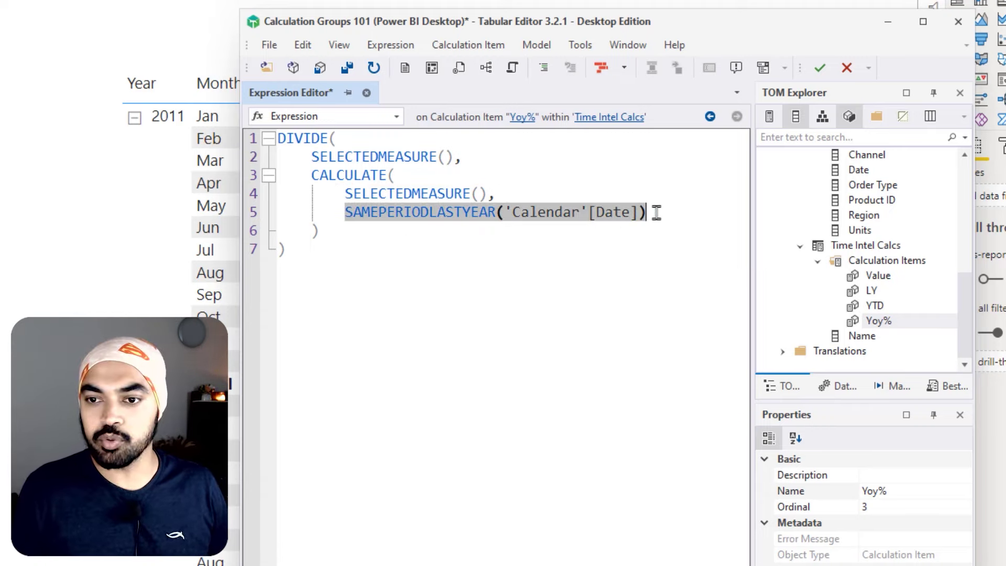
type("time")
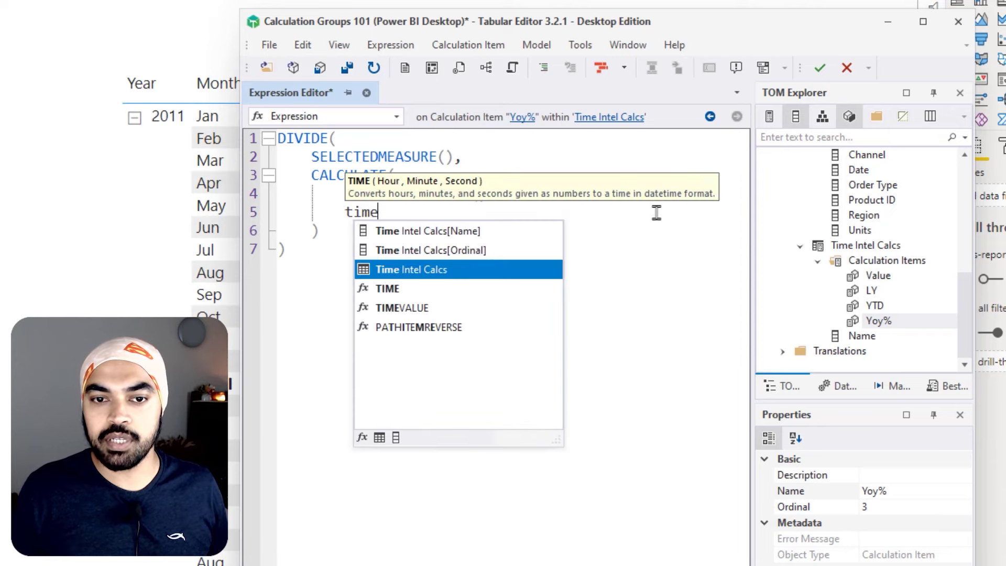
key("Up")
key("Up")
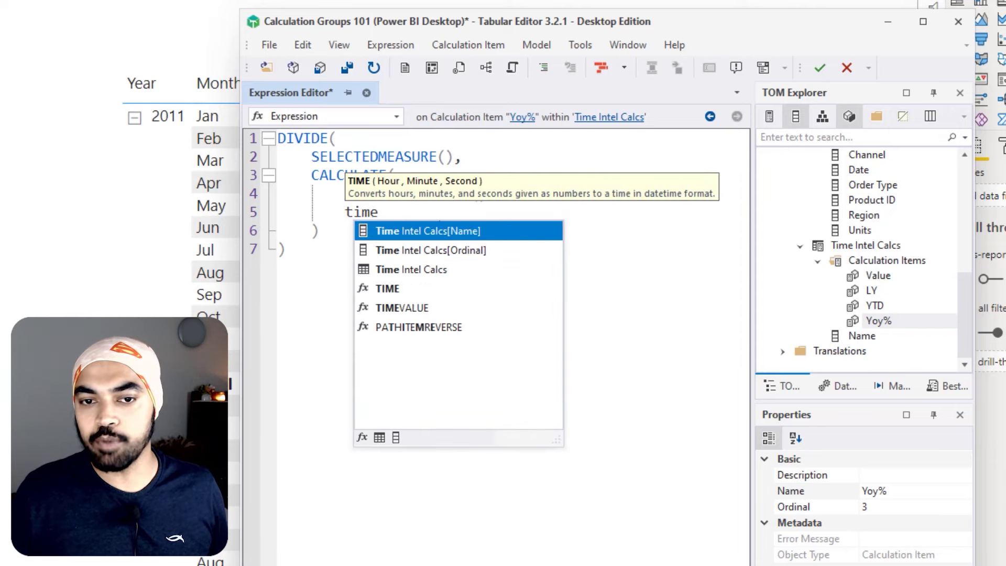
left_click_drag(439, 221, 484, 241)
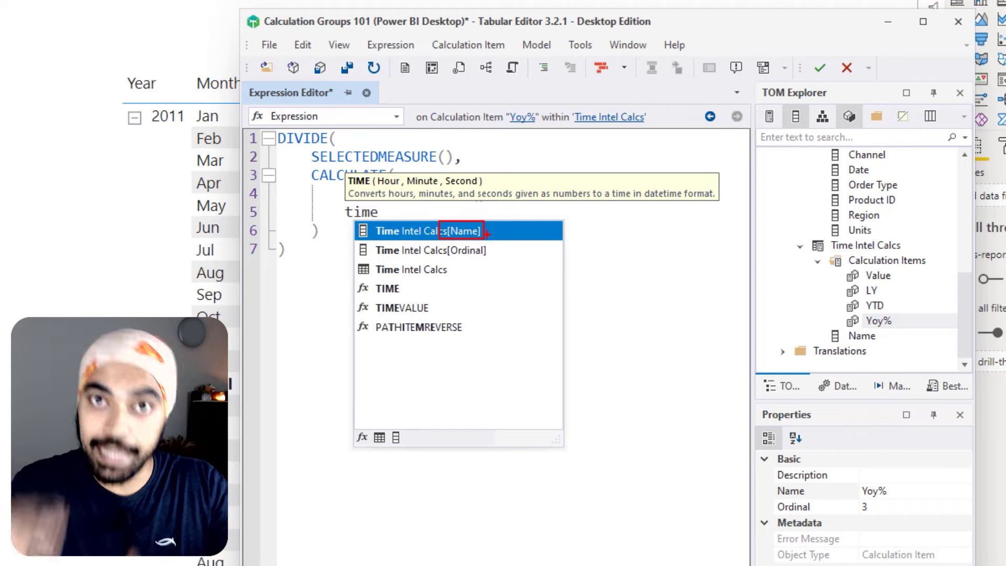
key("Escape")
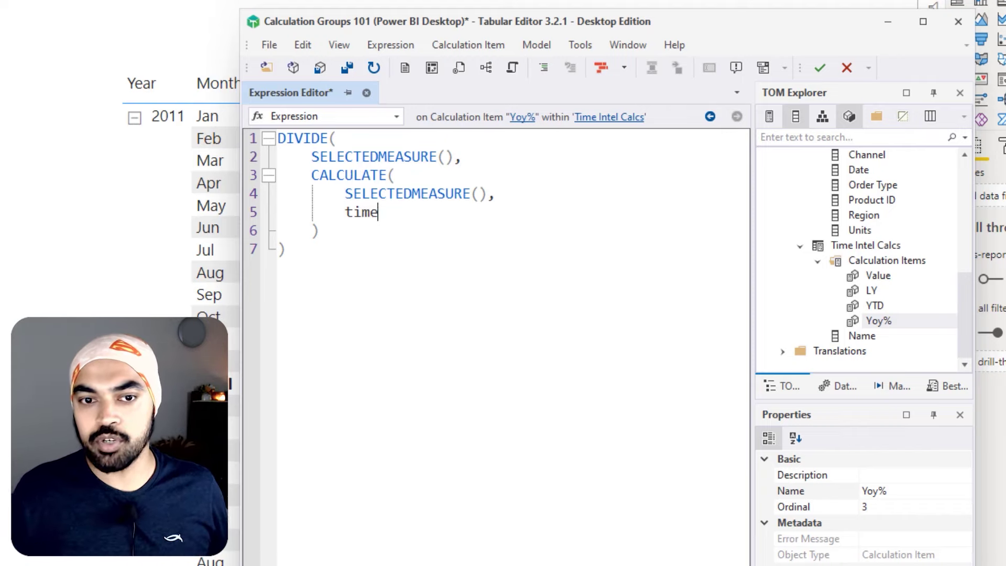
key("ctrl+space")
key("Up")
key("Up")
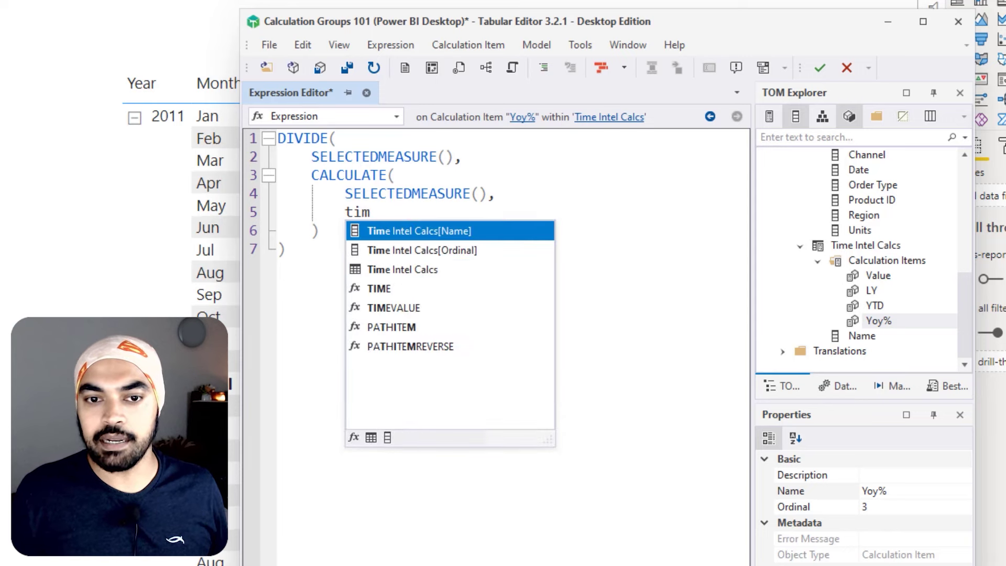
key("Return")
type("= ")
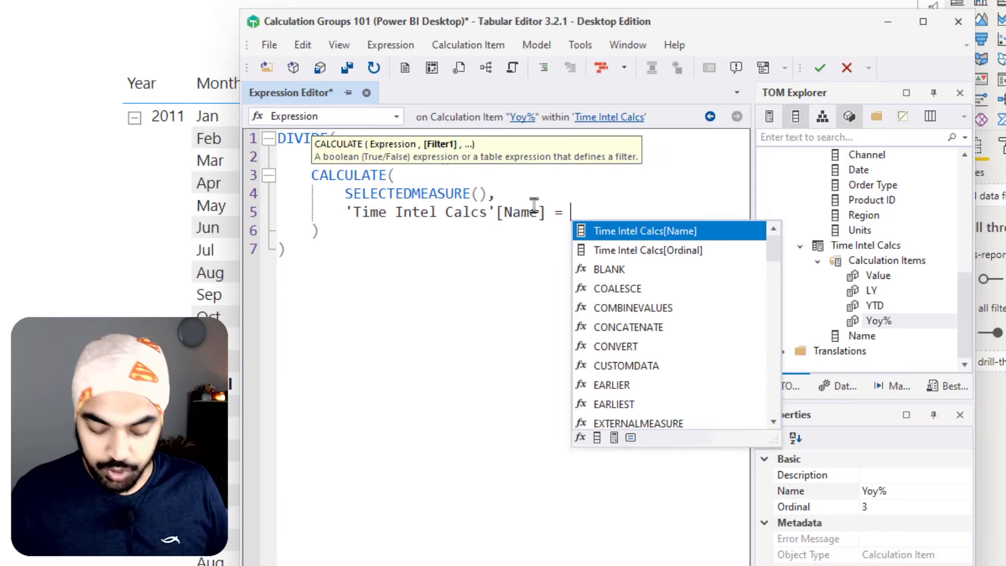
type("\"LY")
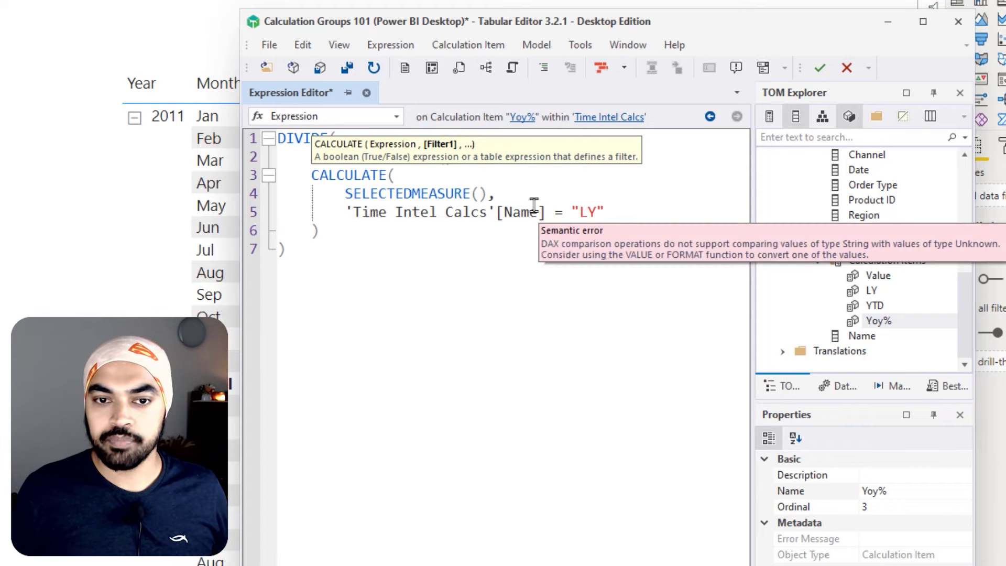
Step: Append - 1 after the Yoy% DIVIDE expression, save the changes to the model and switch to the matrix in Power BI Desktop
key("ctrl+End")
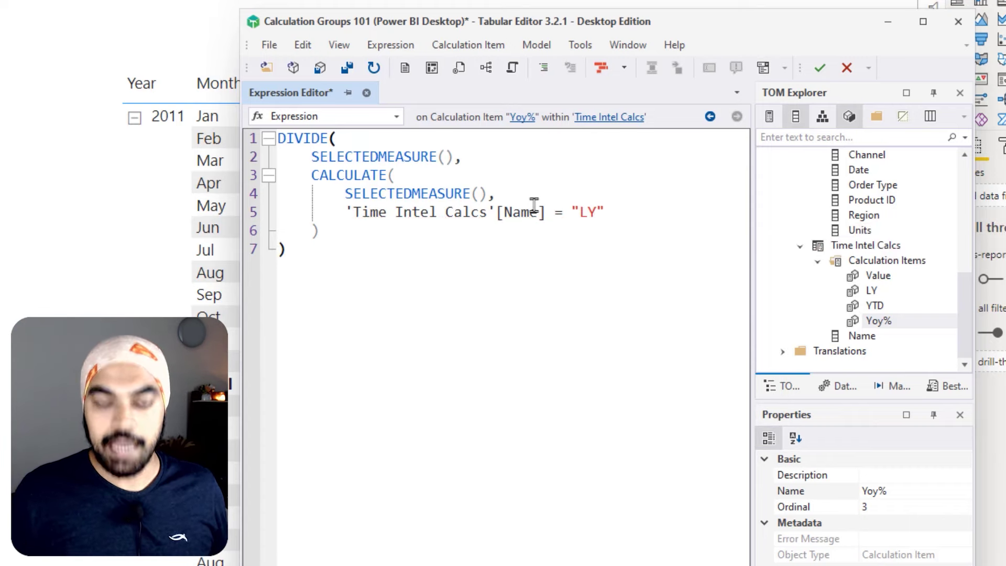
type("- 1")
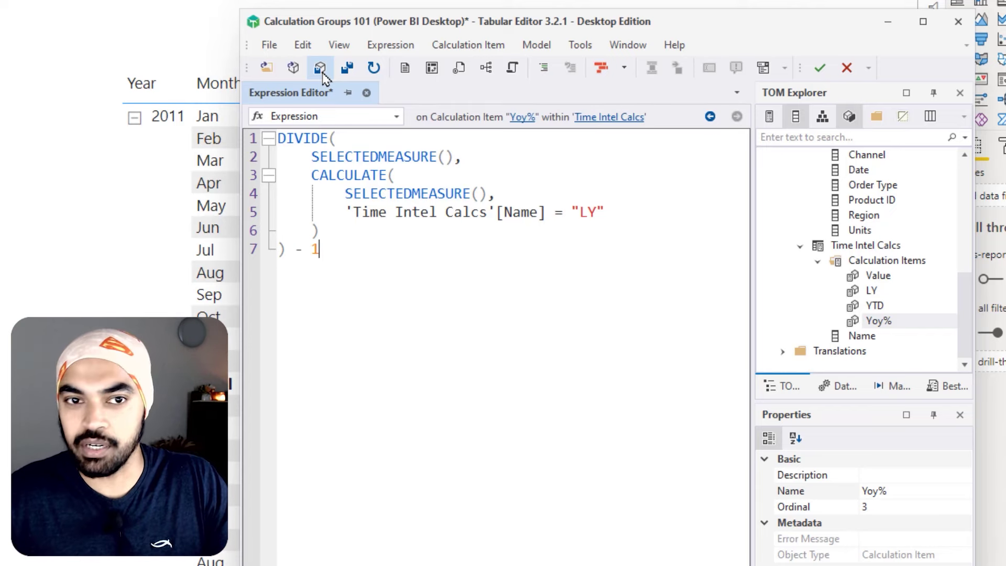
left_click(320, 68)
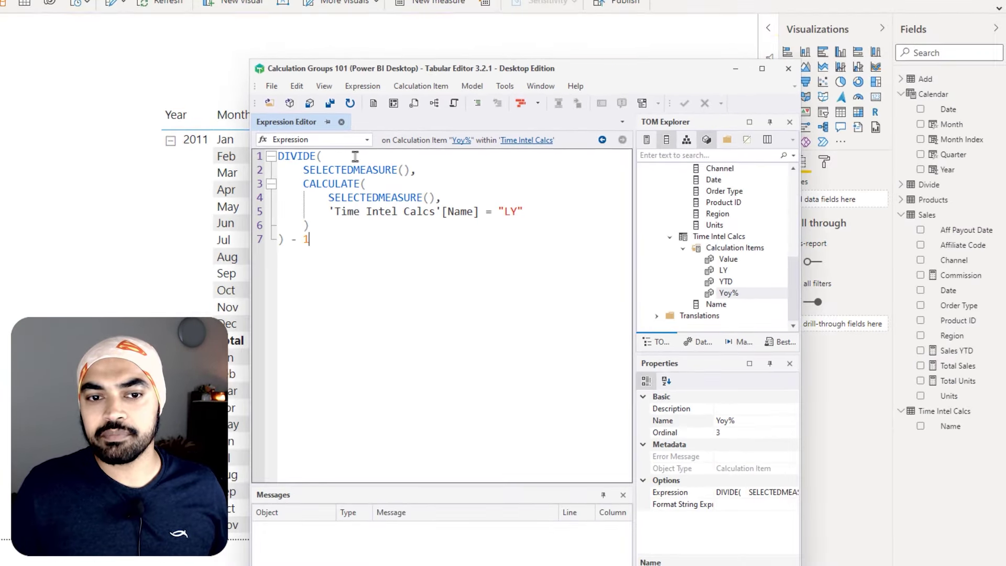
left_click(722, 25)
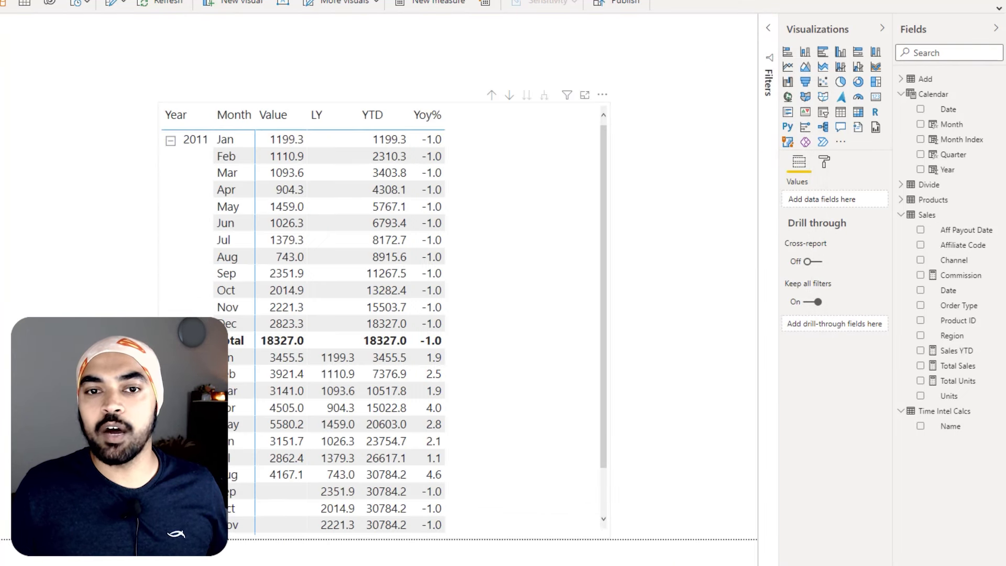
Step: Examine the matrix's Yoy% column for months lacking a current-year or last-year value and for months having both
left_click_drag(408, 101, 451, 131)
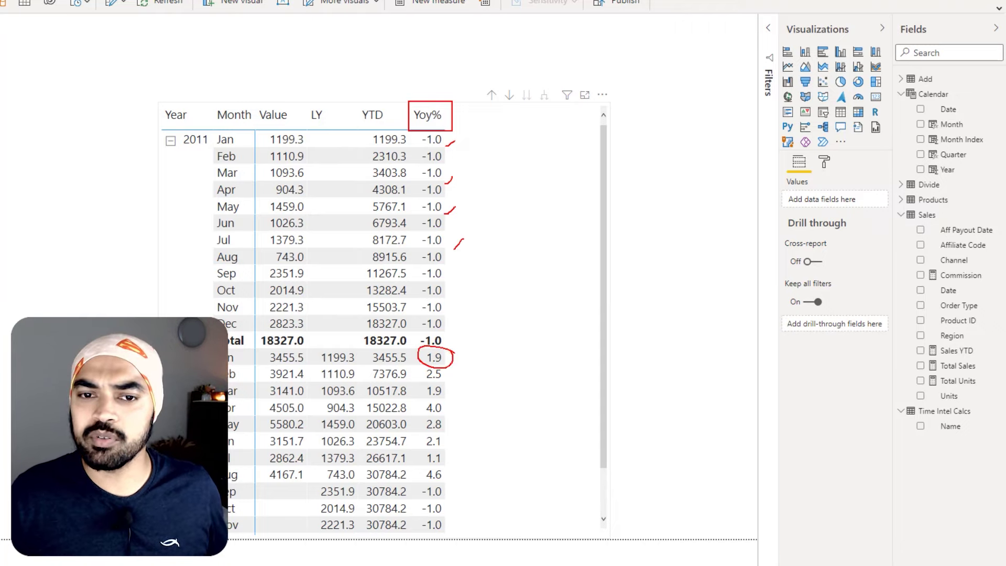
mouse_move(447, 142)
left_mouse_down()
mouse_move(457, 232)
mouse_move(449, 329)
left_mouse_up()
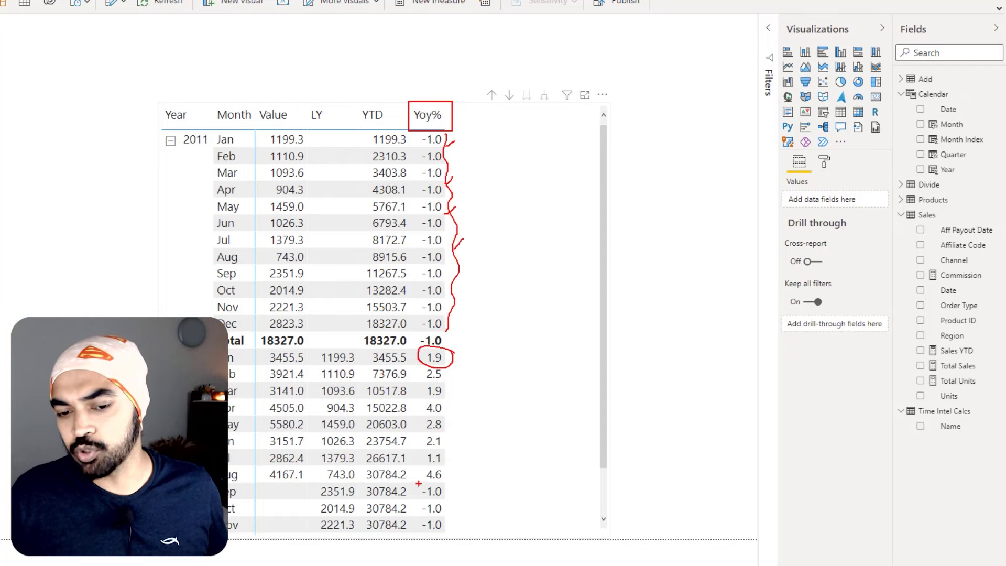
left_click_drag(419, 483, 448, 529)
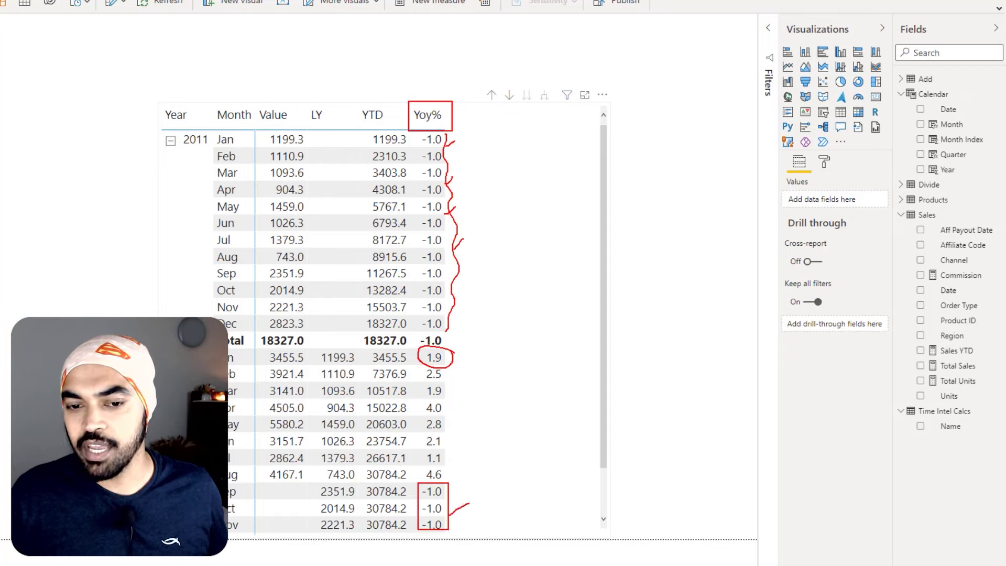
left_click_drag(417, 348, 450, 483)
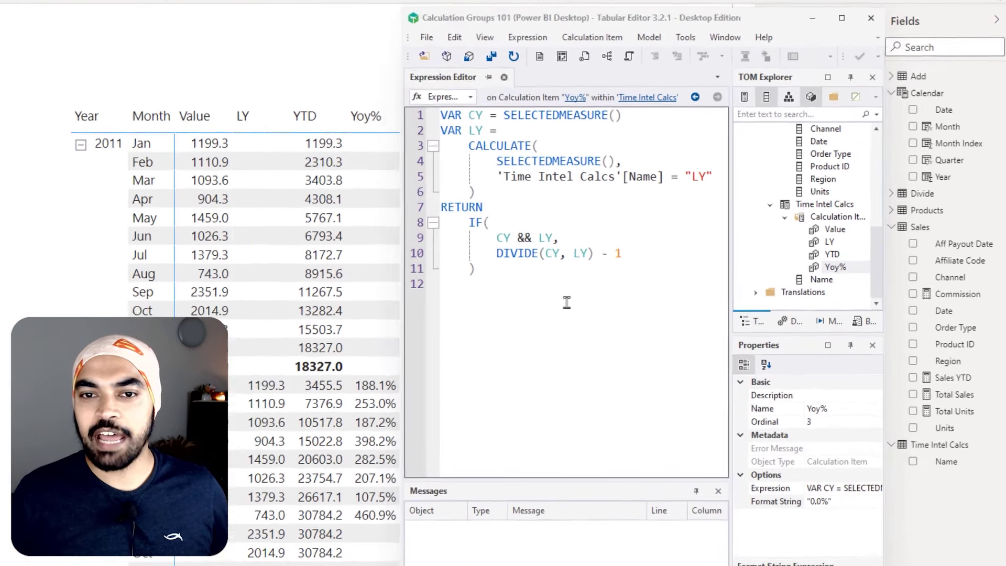
Step: Examine the revised Yoy% expression: the CY and LY variables, the IF condition CY && LY, and the DIVIDE result
left_click(681, 285)
left_click(415, 103)
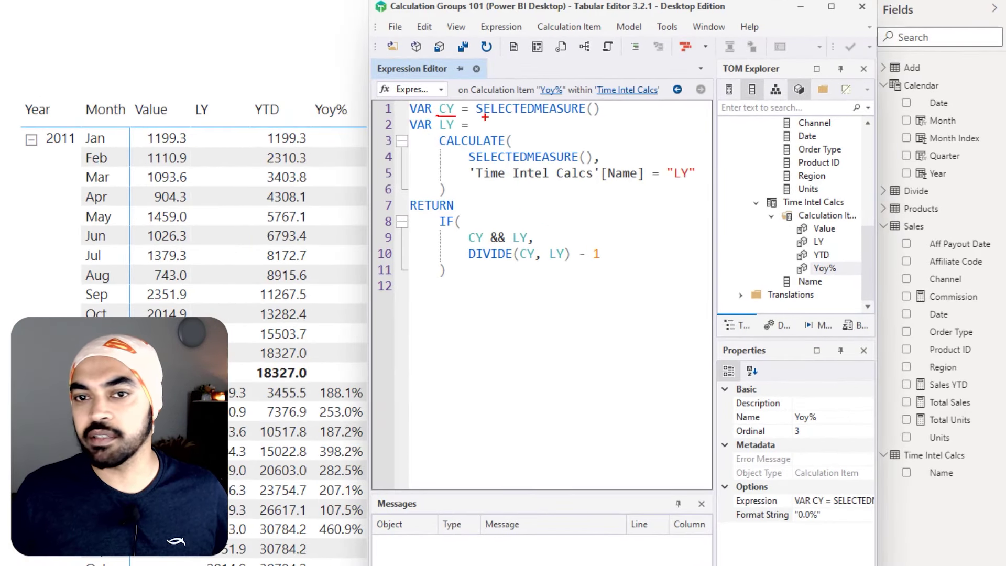
left_click_drag(485, 117, 543, 116)
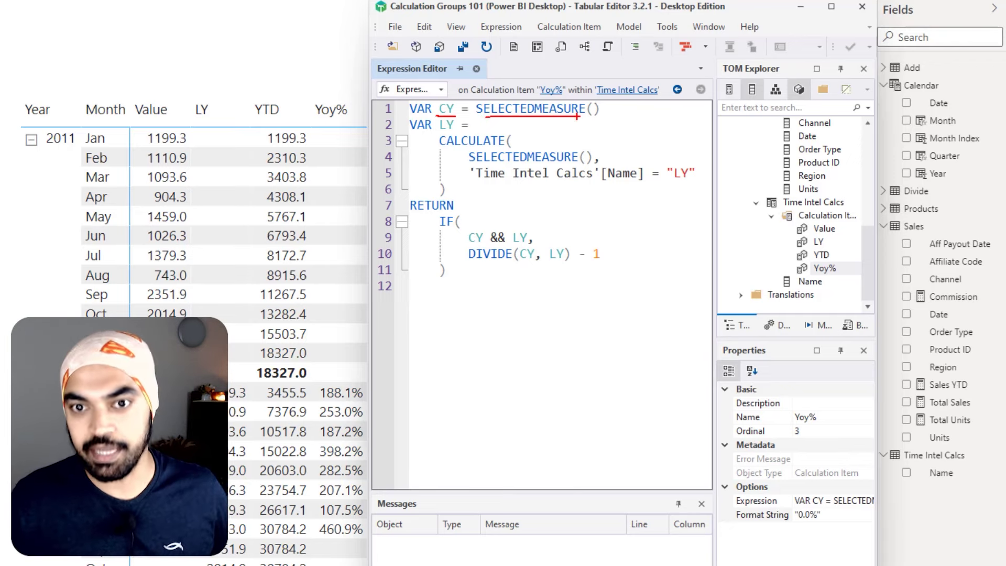
mouse_move(435, 135)
left_mouse_down()
mouse_move(661, 208)
mouse_move(699, 201)
mouse_move(687, 197)
mouse_move(788, 239)
left_mouse_up()
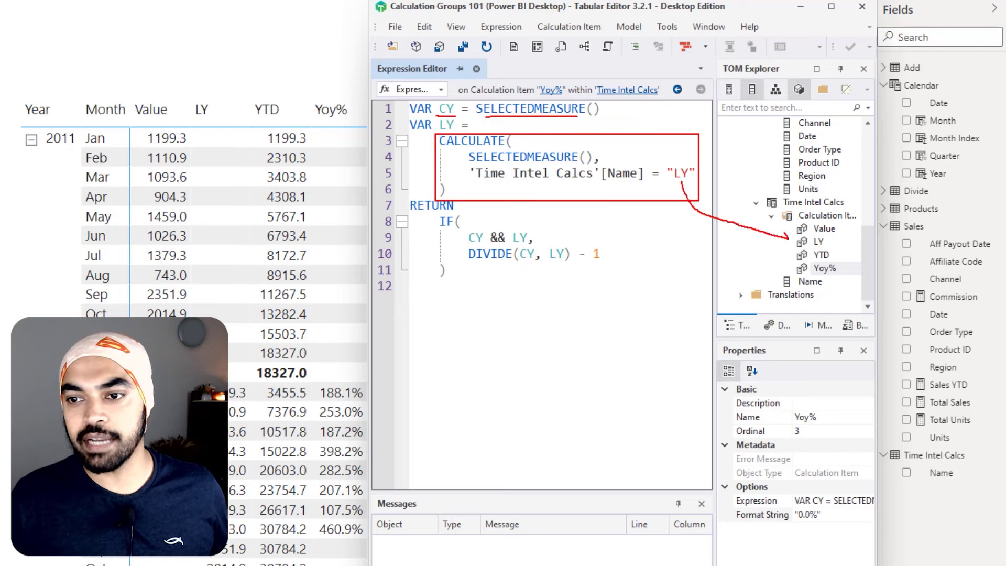
key("Escape")
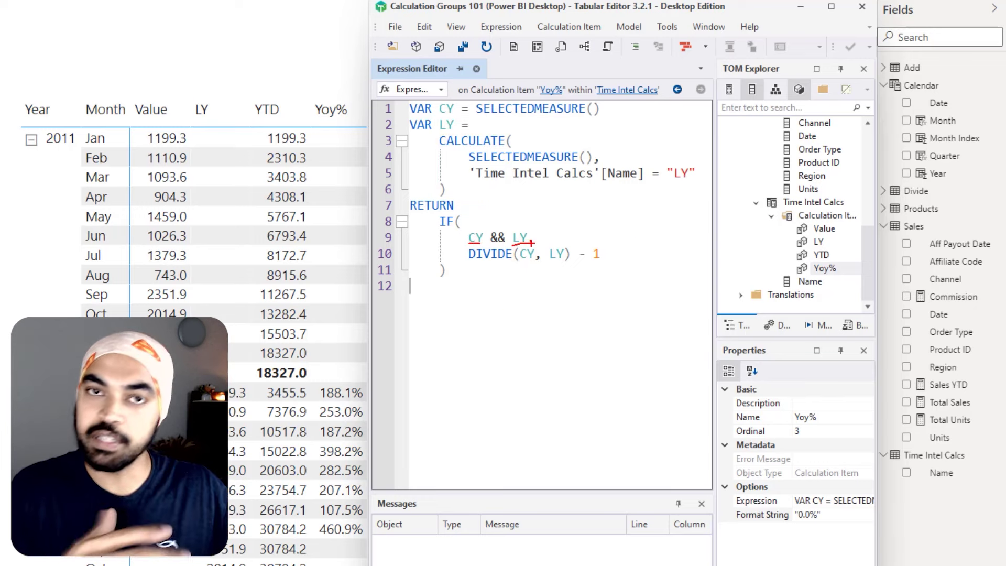
left_click_drag(471, 264, 556, 265)
key("Escape")
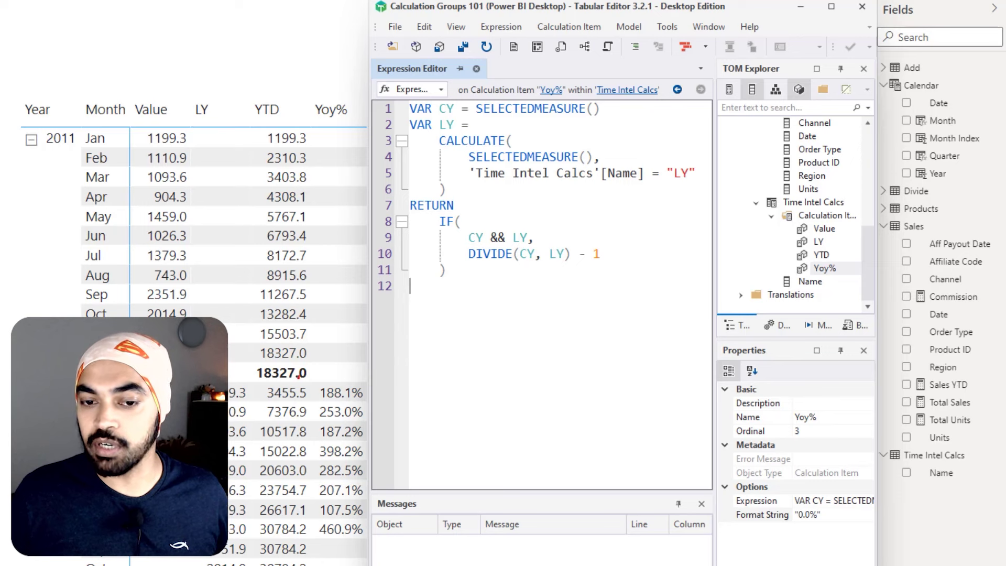
Step: Check the Yoy% values for the 2012 months in the matrix against the revised calculation item
mouse_move(297, 374)
left_mouse_down()
mouse_move(372, 490)
mouse_move(375, 549)
left_mouse_up()
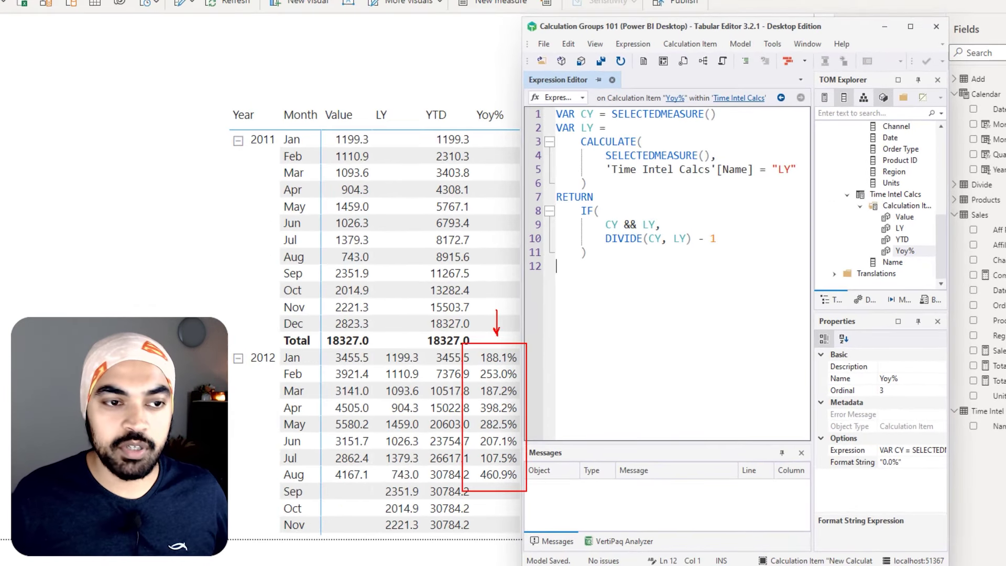
left_click_drag(12, 131, 117, 199)
left_click_drag(62, 136, 61, 184)
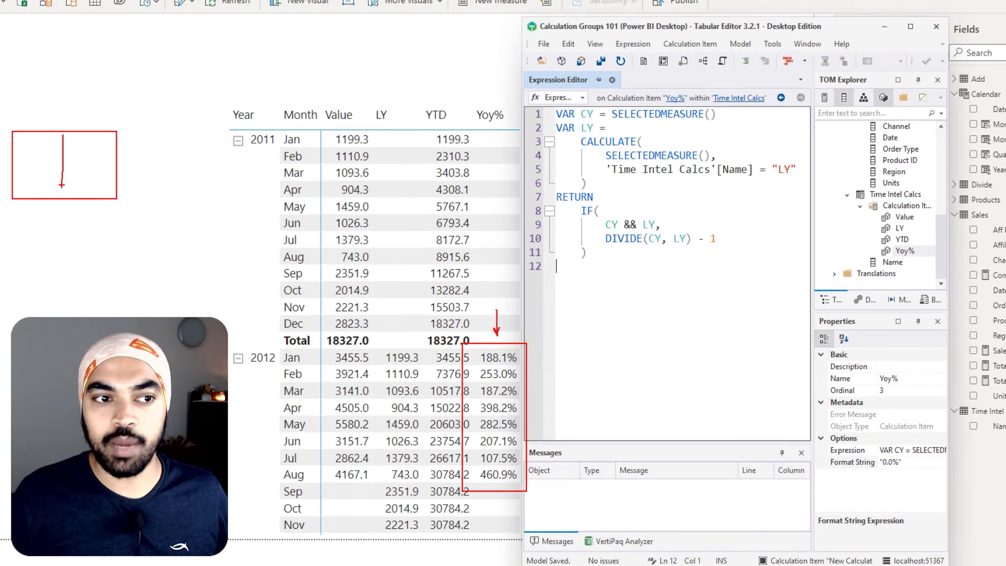
left_click_drag(94, 137, 93, 148)
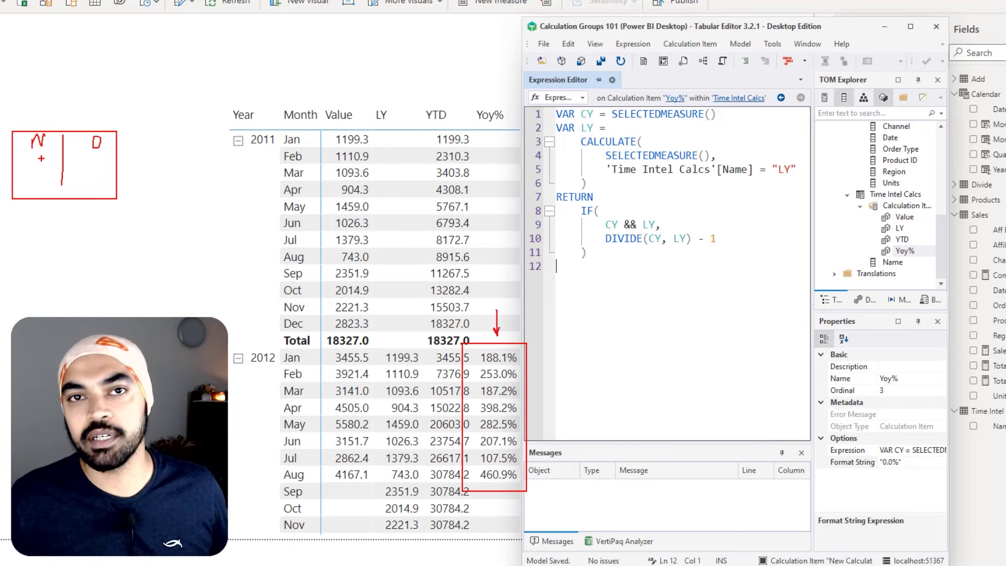
key("Escape")
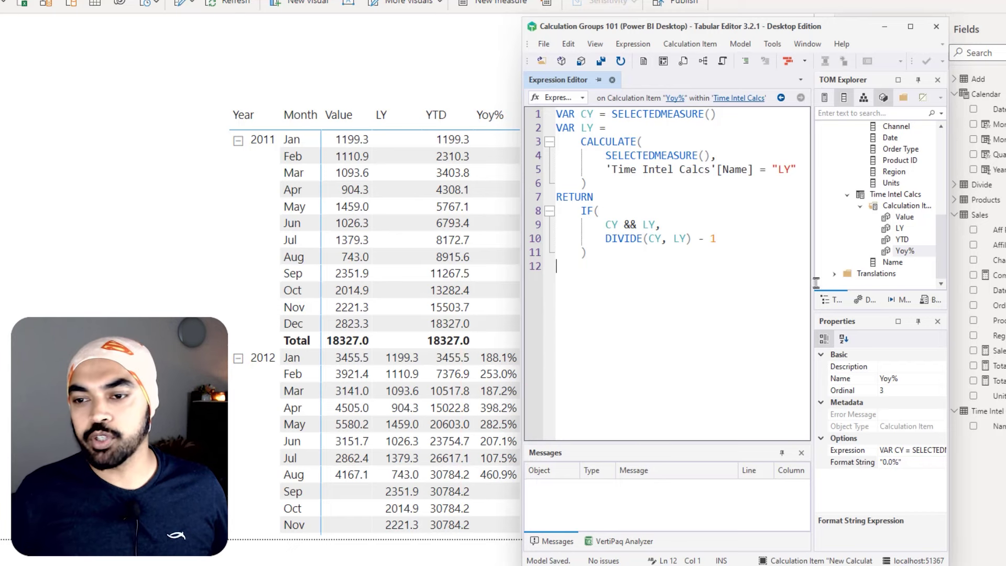
Step: Examine the Yoy% item's Format String Expression property and compare it with the formatting of the matrix's Yoy% column
key("ctrl+2")
mouse_move(877, 247)
left_mouse_down()
mouse_move(918, 257)
mouse_move(886, 319)
mouse_move(873, 452)
left_mouse_up()
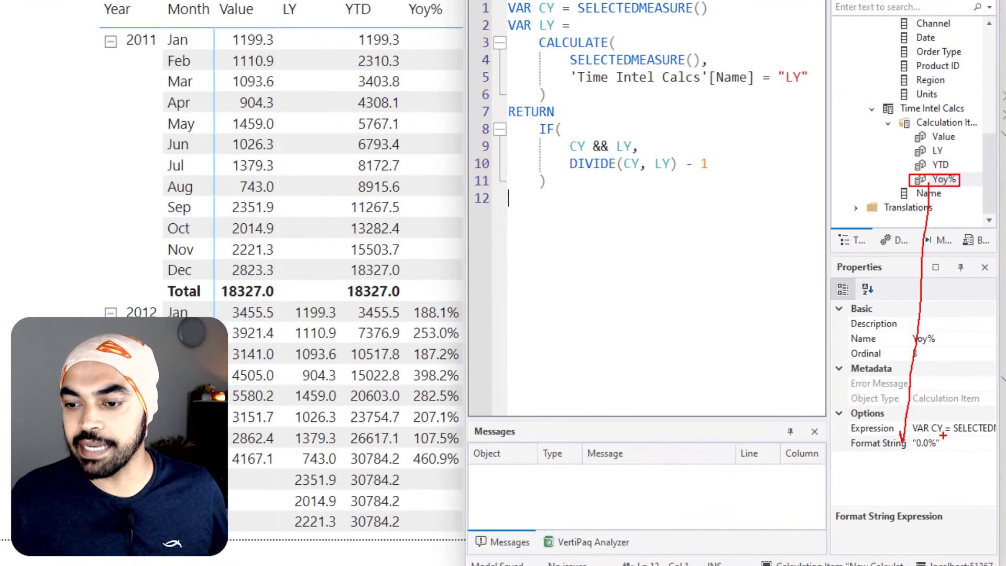
left_click_drag(941, 455, 941, 432)
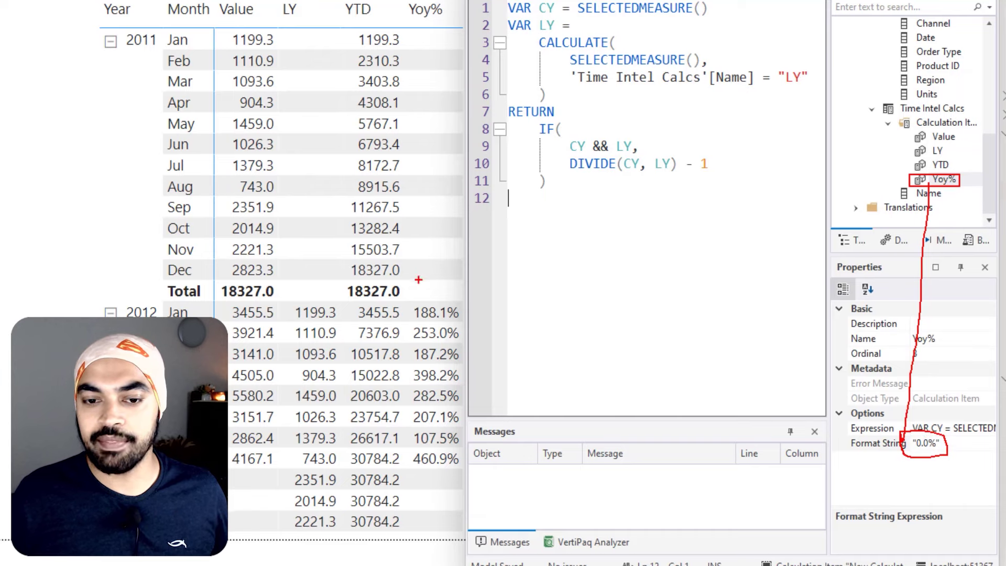
mouse_move(398, 288)
left_mouse_down()
mouse_move(446, 373)
mouse_move(475, 485)
left_mouse_up()
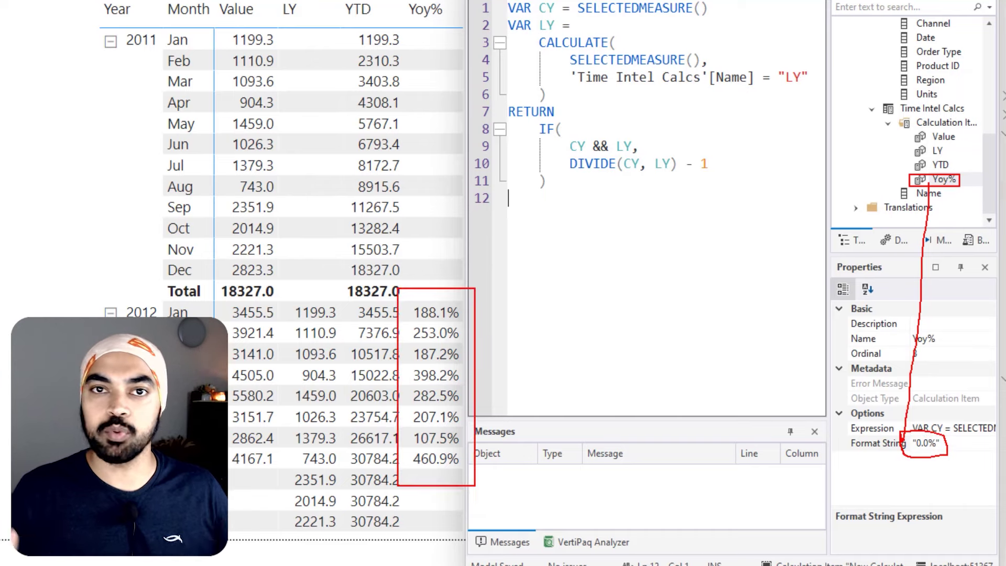